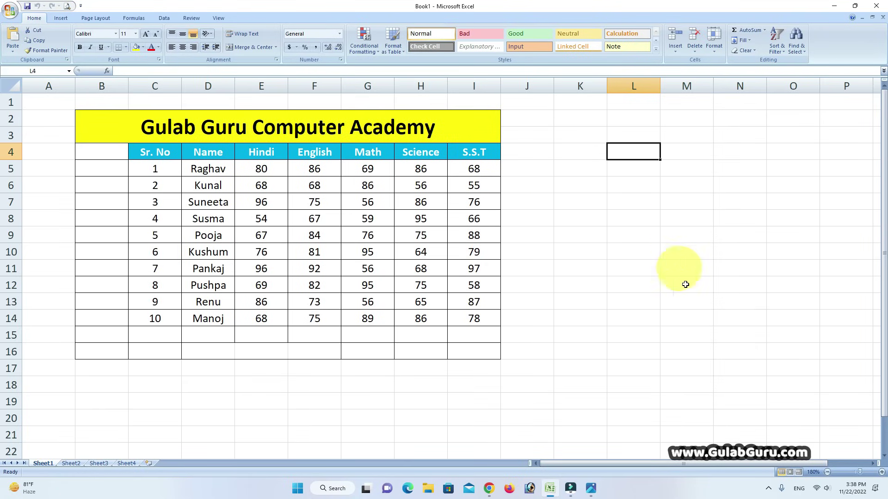
# - Add the column heading Total in cell J4, next to the S.S.T heading
pyautogui.click(882, 471)
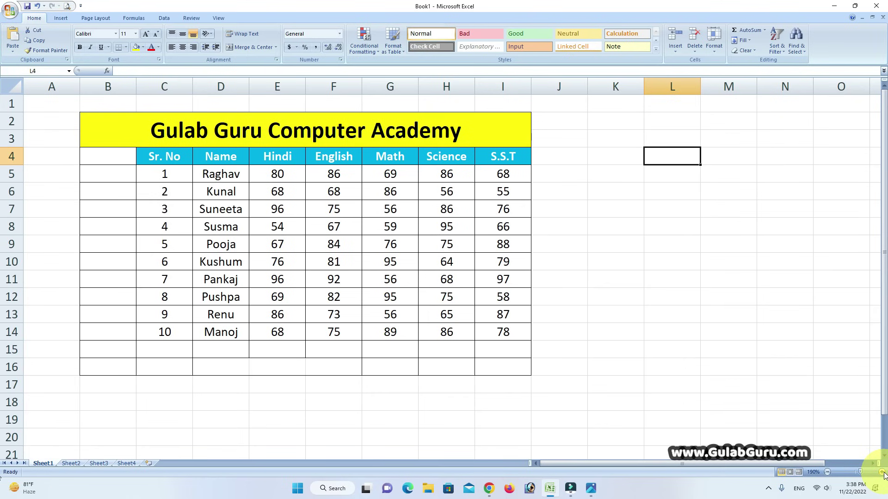
pyautogui.click(882, 471)
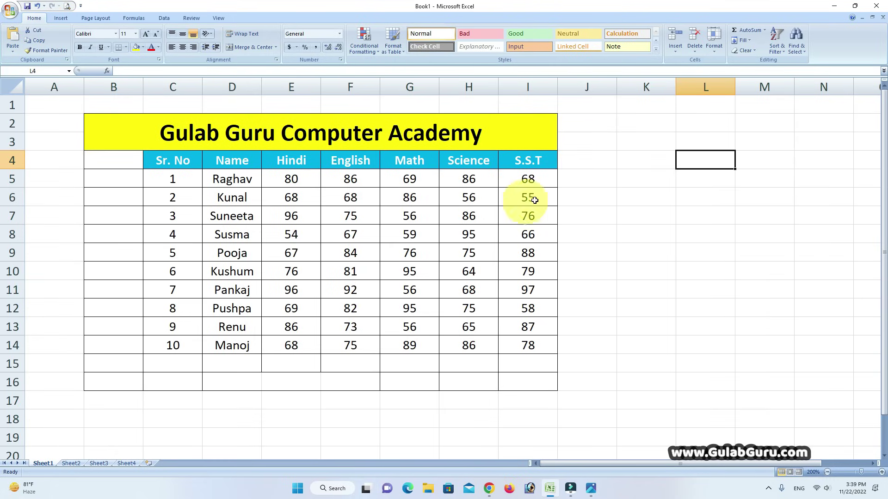
pyautogui.click(583, 159)
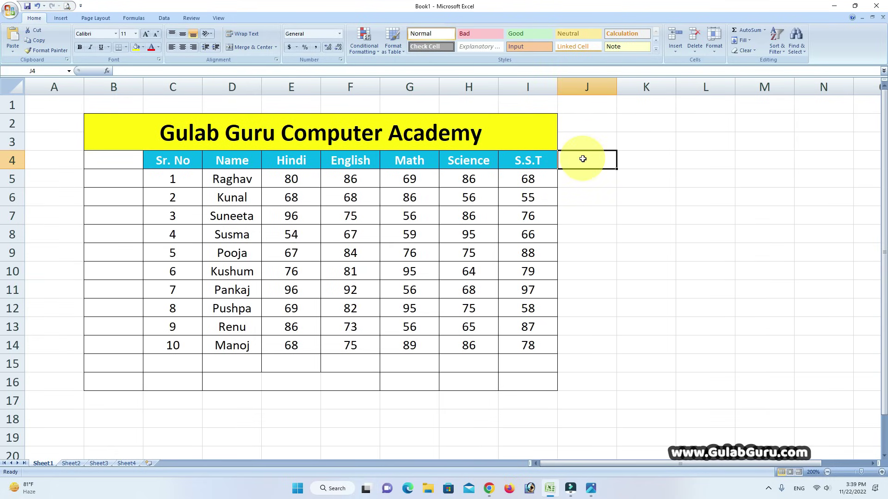
pyautogui.write('Tota')
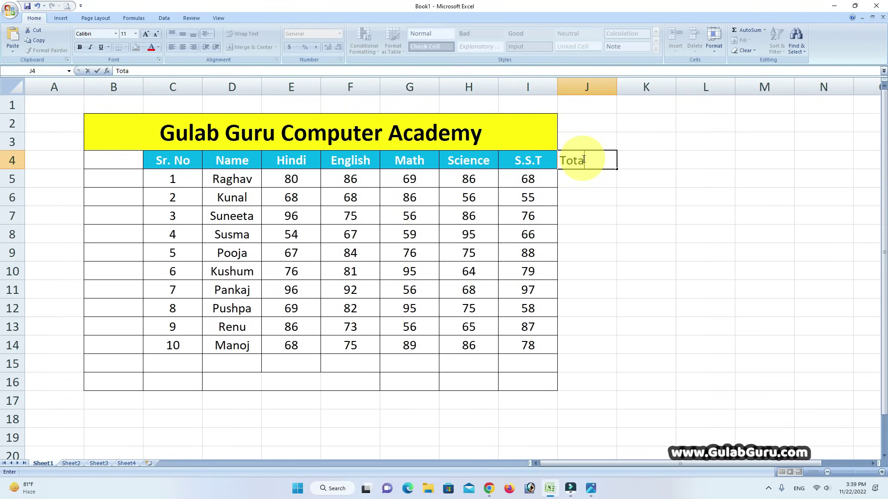
pyautogui.click(670, 205)
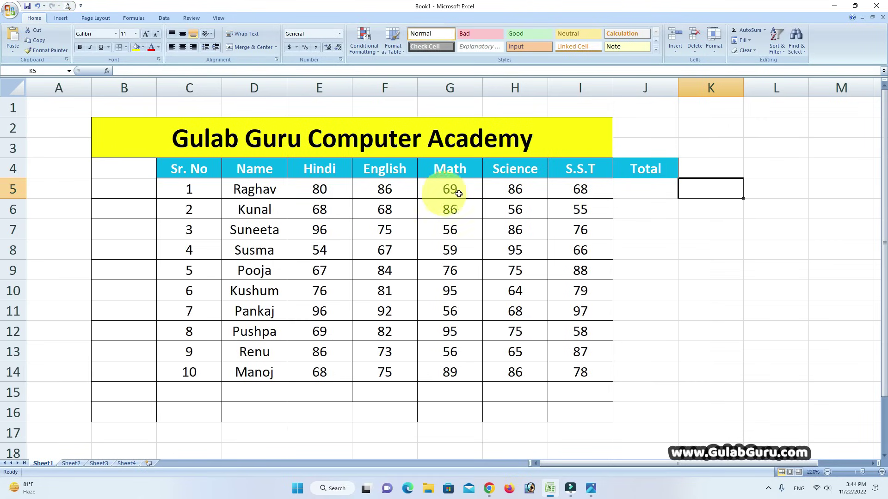
# - Sum the first student's marks E5:I5 in cell J5 with AutoSum
pyautogui.click(635, 189)
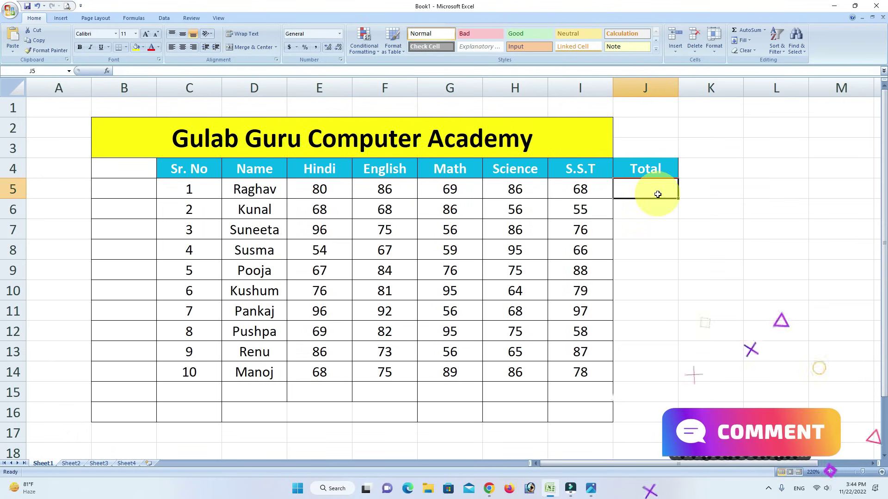
pyautogui.click(745, 31)
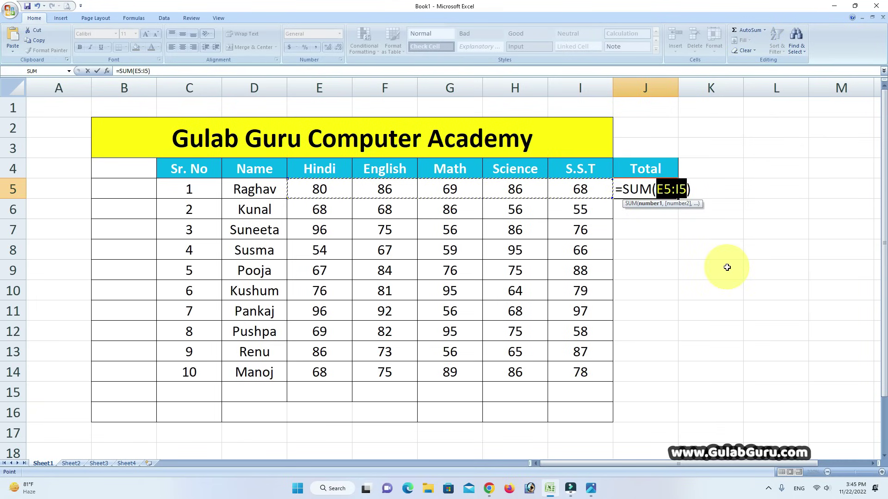
pyautogui.press('Return')
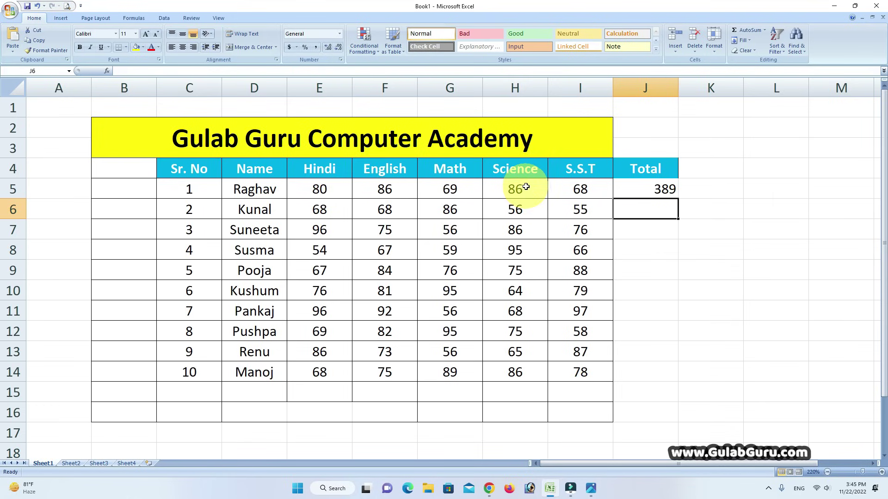
# - Fill the total formula from J5 down to J14, and undo the fill
pyautogui.click(650, 187)
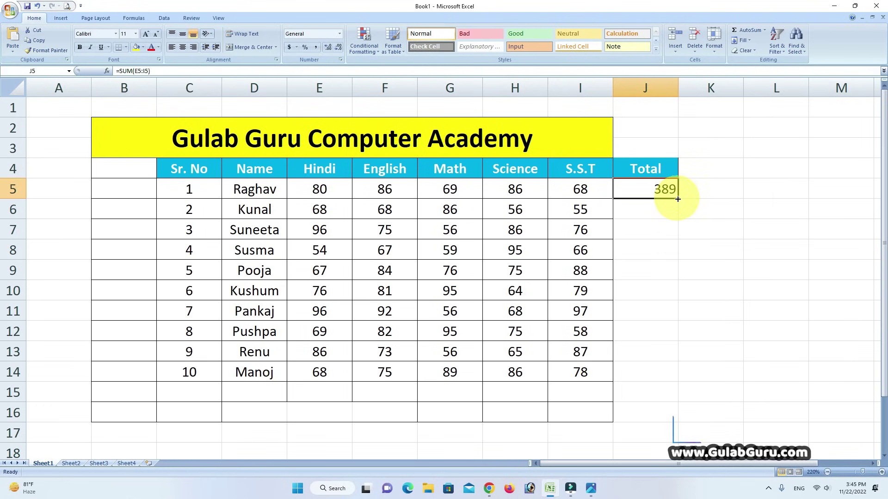
pyautogui.moveTo(677, 199); pyautogui.dragTo(676, 380)
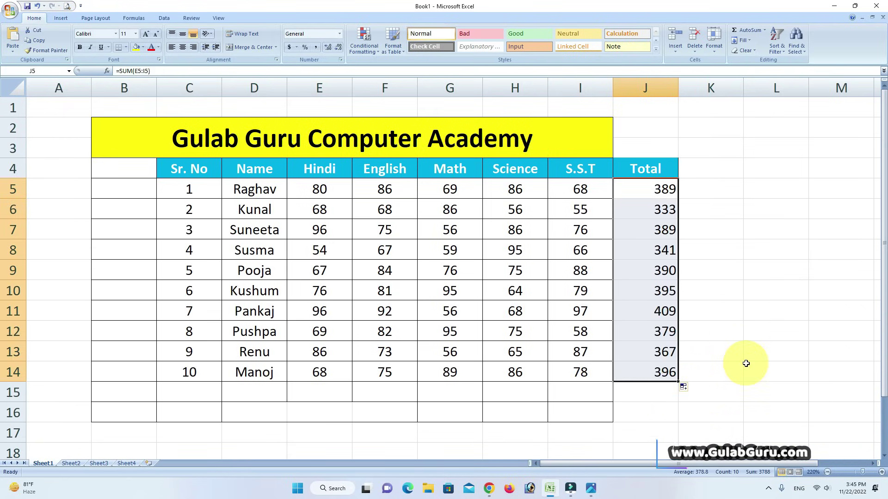
pyautogui.hotkey('ctrl', 'z')
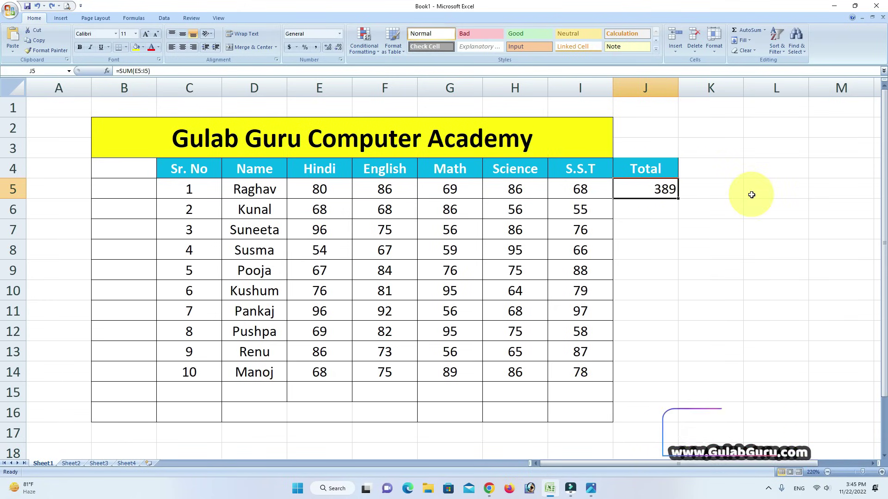
# - Replace the content of J5 with the manually written formula =SUM(E5:I5)
pyautogui.write('=')
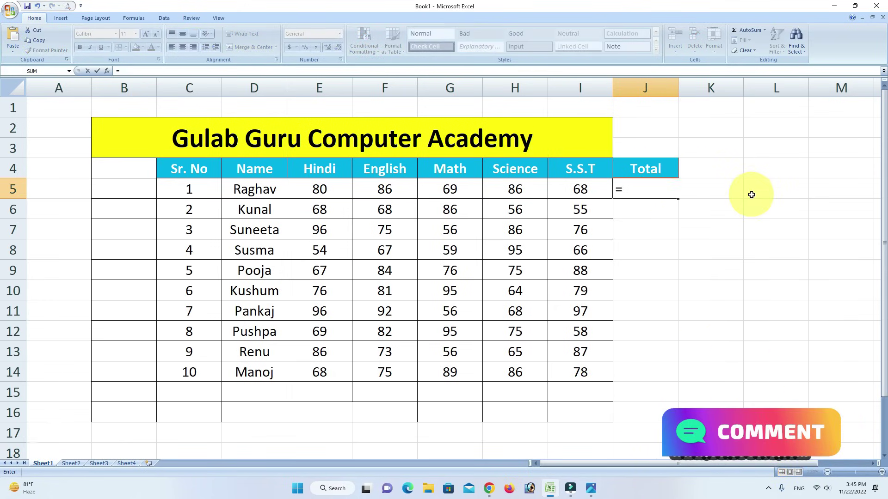
pyautogui.write('sum')
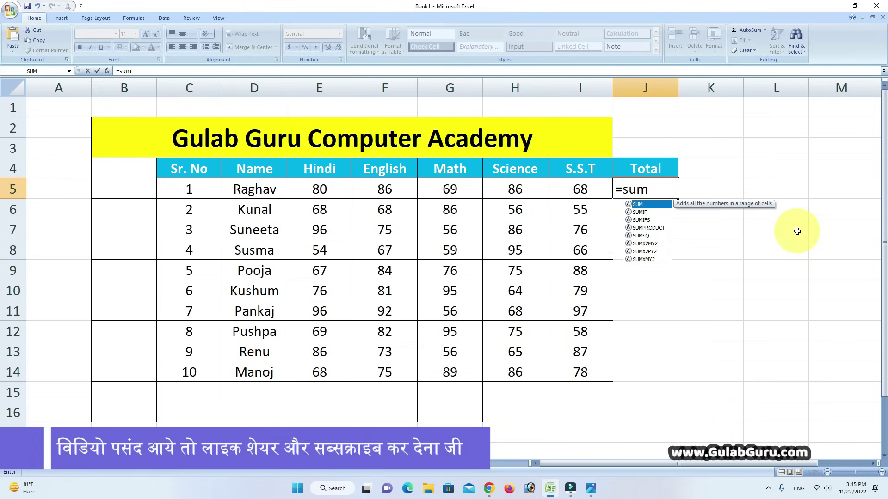
pyautogui.press('Tab')
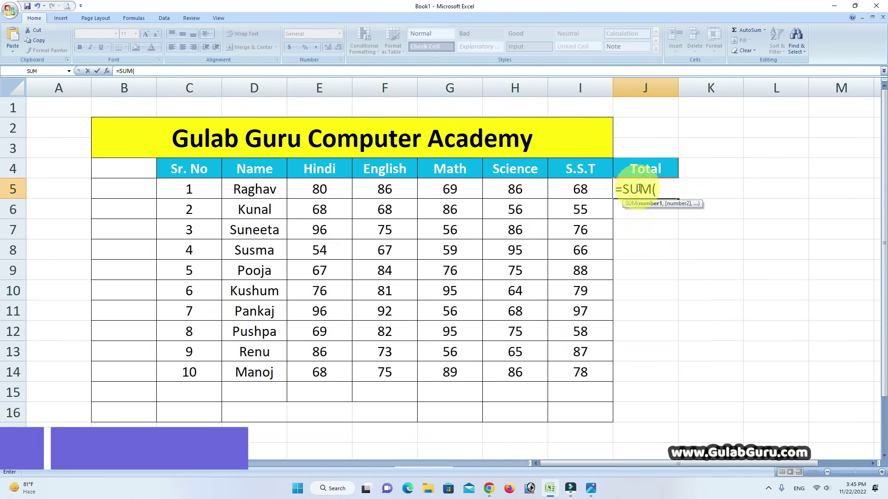
pyautogui.moveTo(323, 193); pyautogui.dragTo(575, 181)
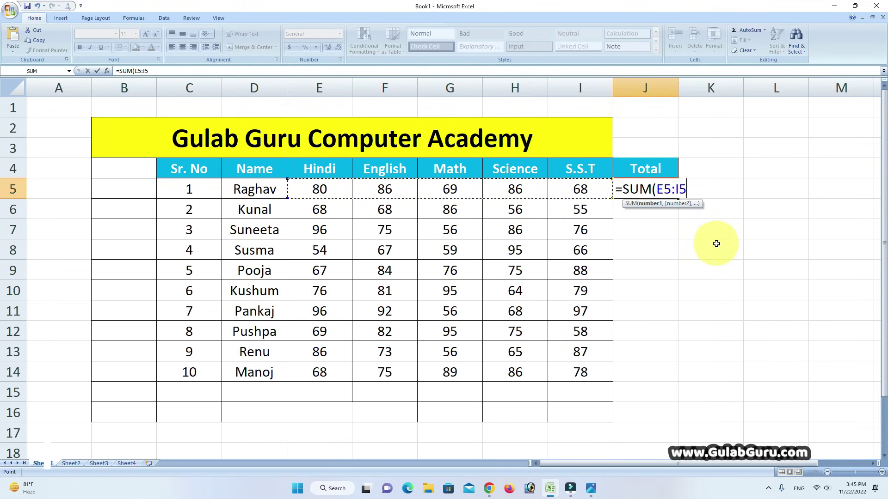
pyautogui.write(')')
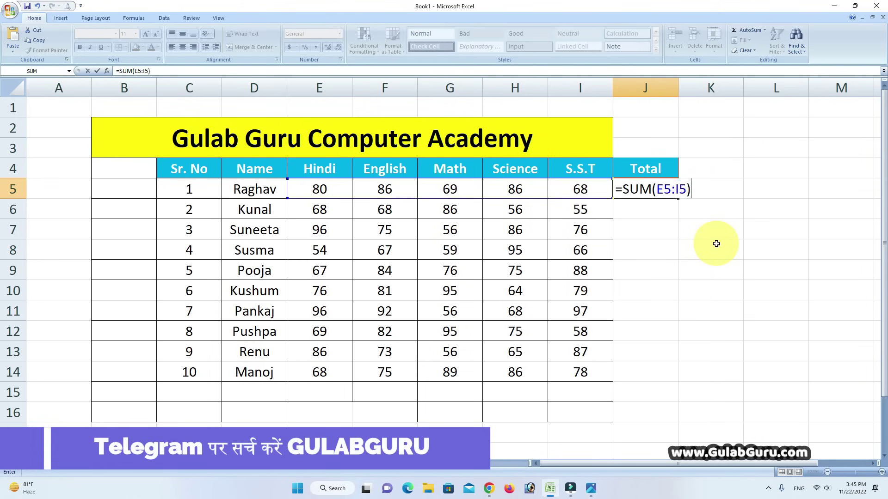
pyautogui.press('Return')
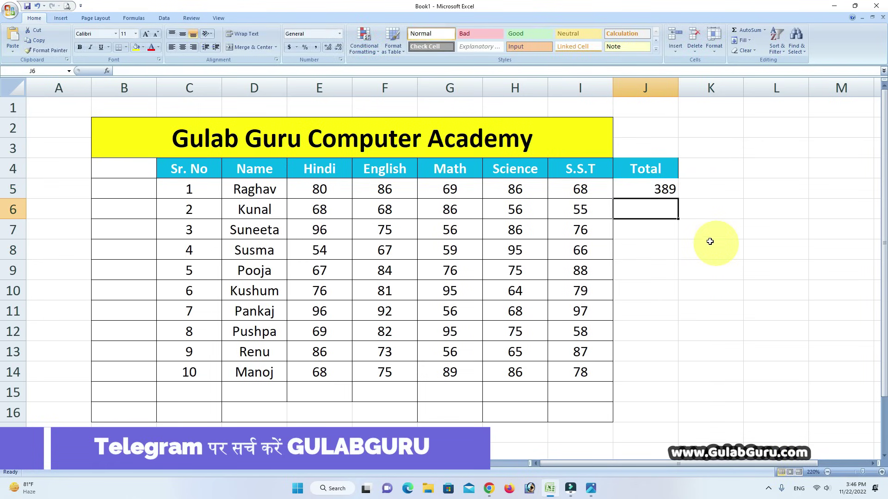
# - Clear J5 and insert an automatic sum of E5:I5 in it again
pyautogui.click(671, 193)
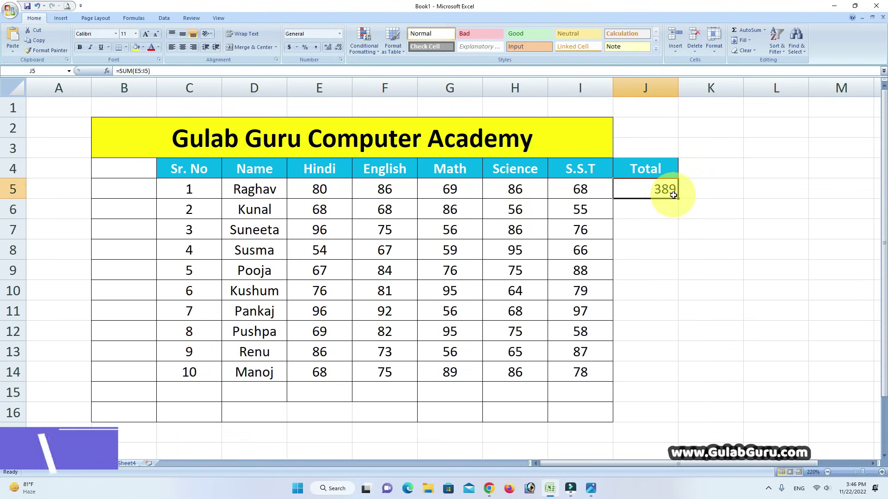
pyautogui.press('Delete')
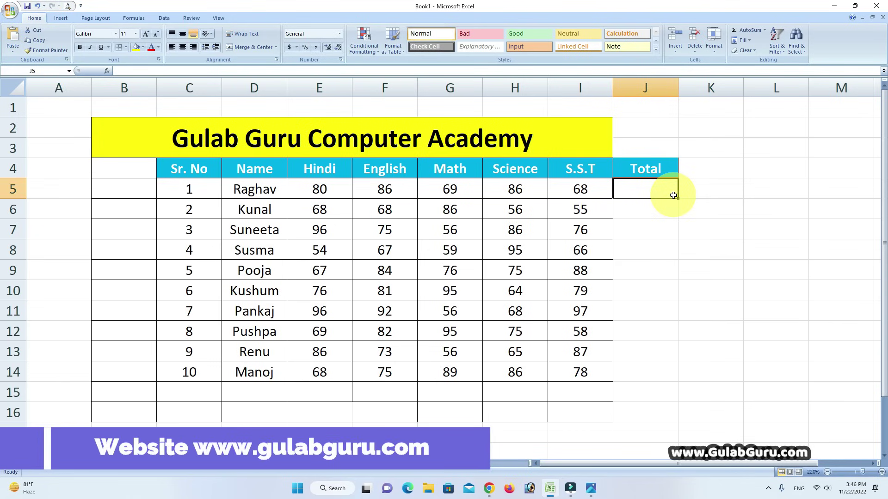
pyautogui.hotkey('alt', '=')
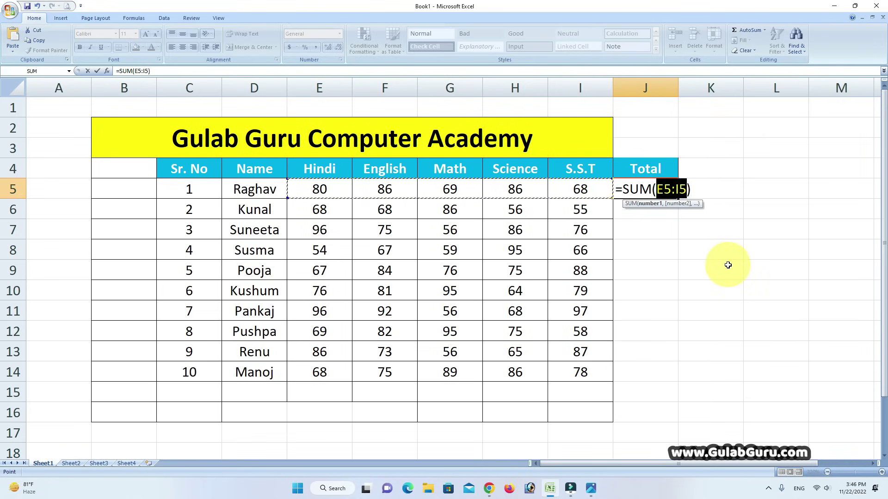
pyautogui.press('Return')
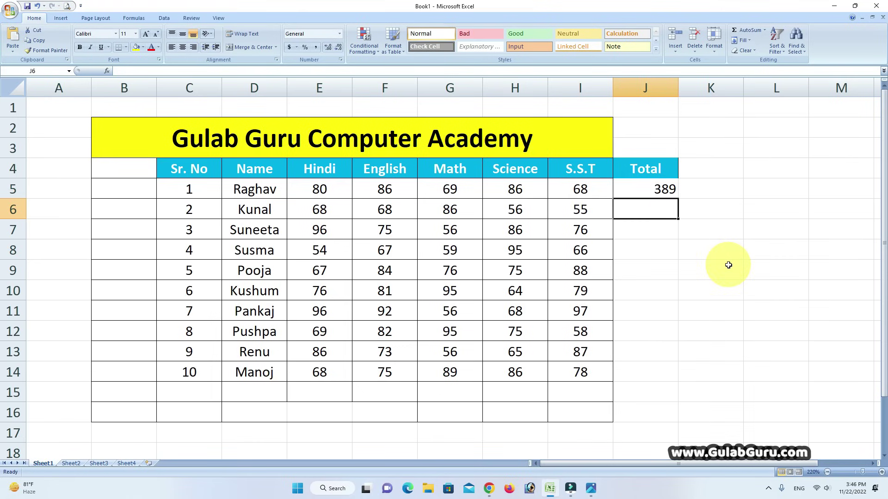
# - Clear the total formula from J5 and view the list of AutoSum functions
pyautogui.click(765, 31)
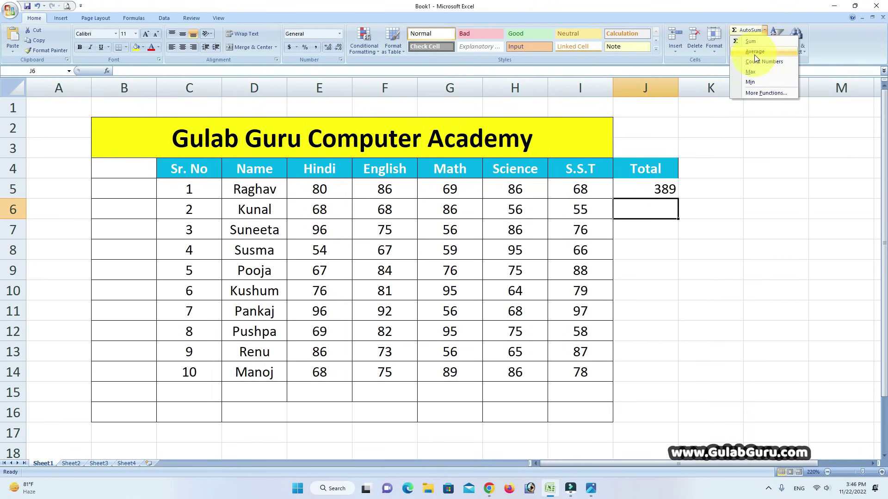
pyautogui.click(662, 190)
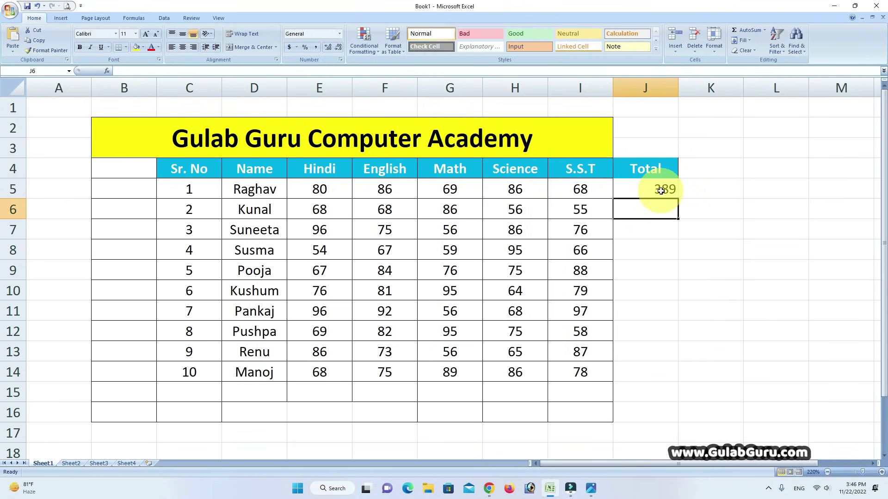
pyautogui.click(661, 191)
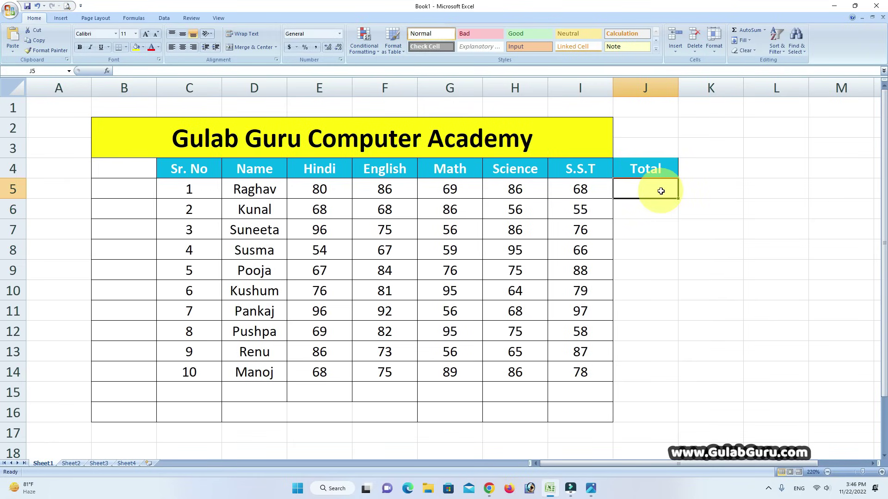
pyautogui.click(764, 30)
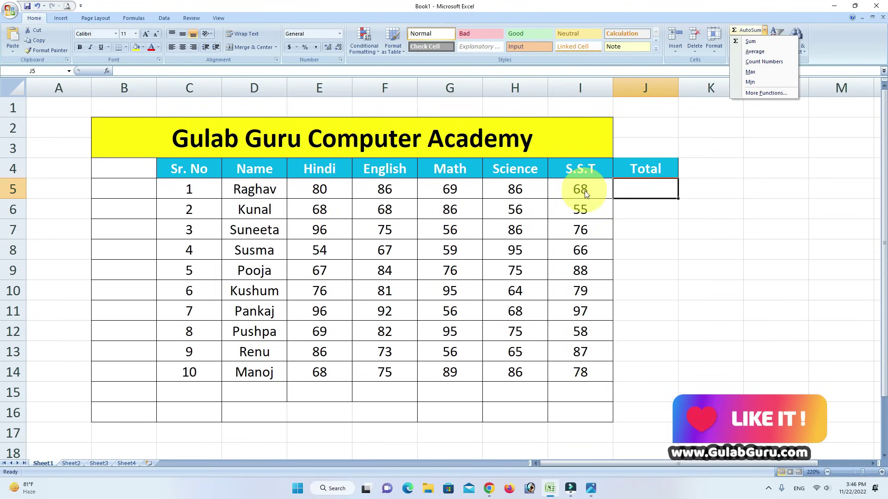
pyautogui.click(648, 195)
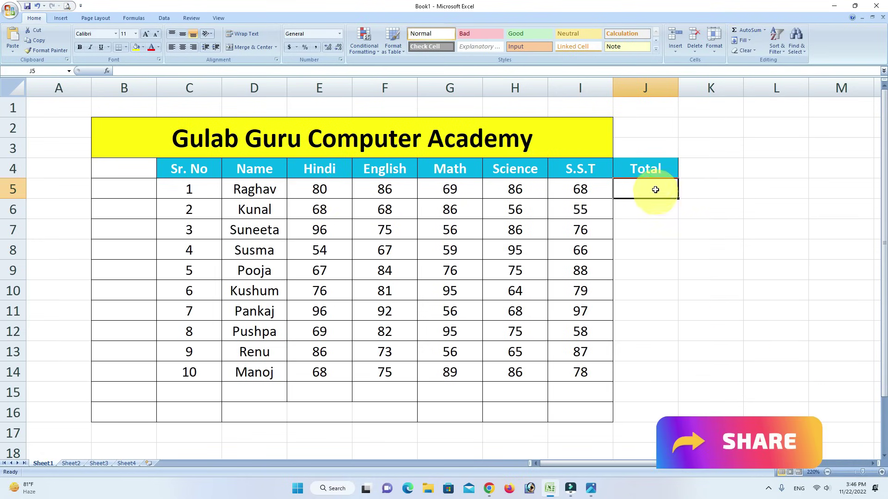
# - Insert the AutoSum Average function in cell K5 over the range E5:J5
pyautogui.click(713, 189)
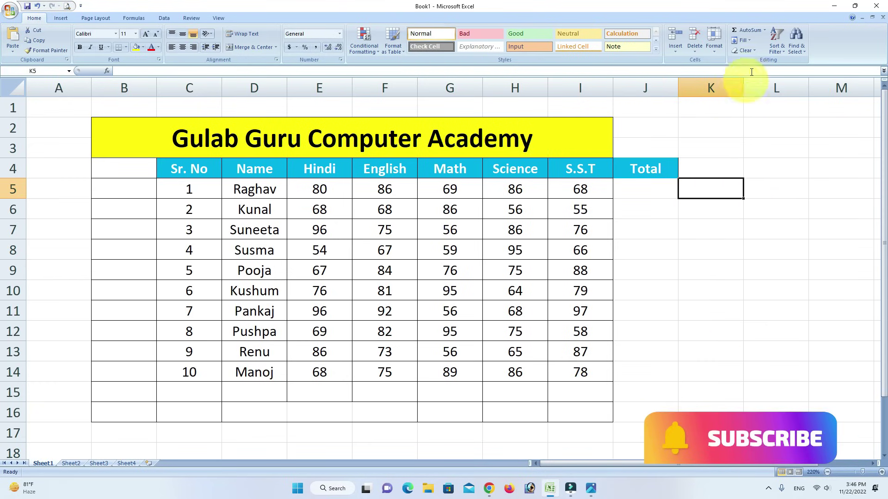
pyautogui.click(764, 30)
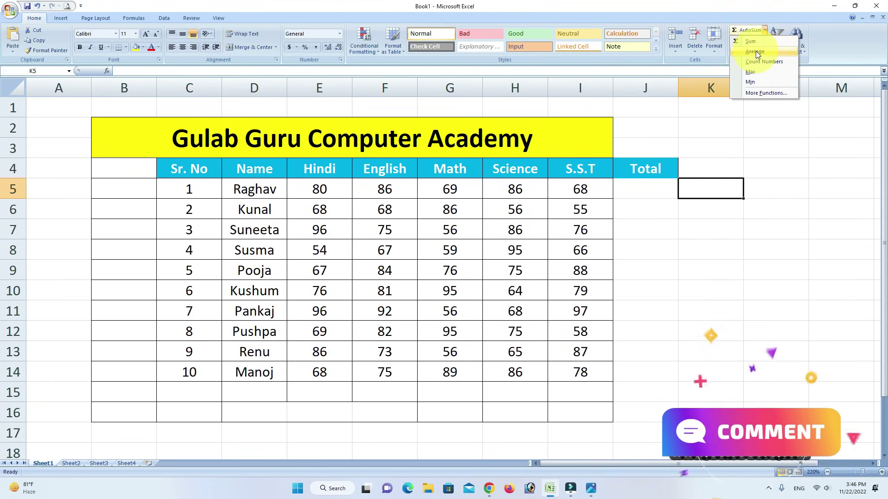
pyautogui.click(755, 51)
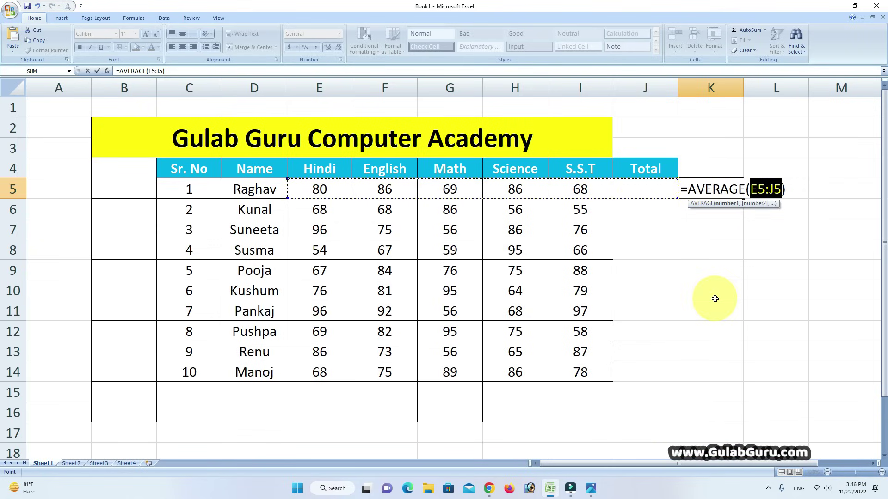
pyautogui.press('Return')
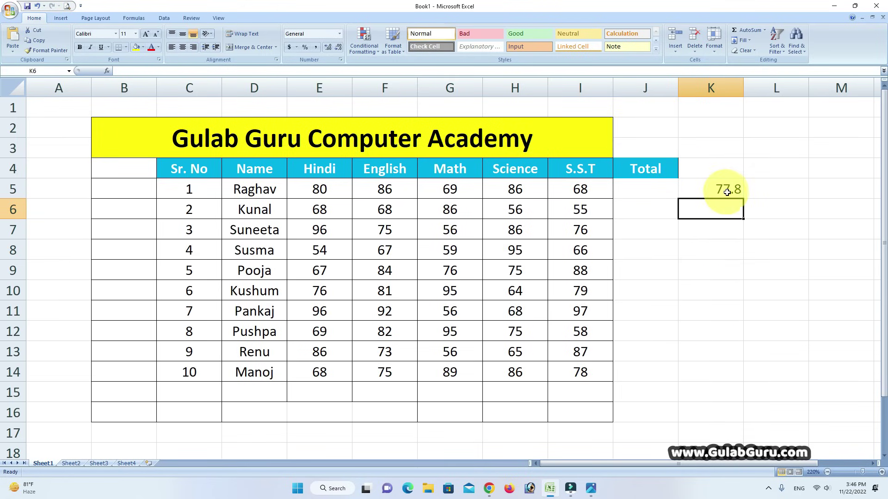
# - Insert the AutoSum Average function in cell J5 over the marks E5:I5
pyautogui.click(641, 190)
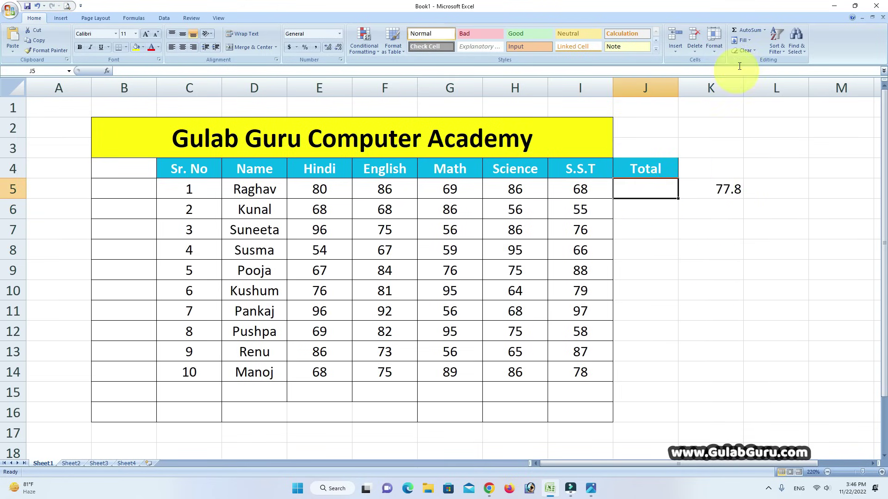
pyautogui.click(766, 32)
pyautogui.click(763, 49)
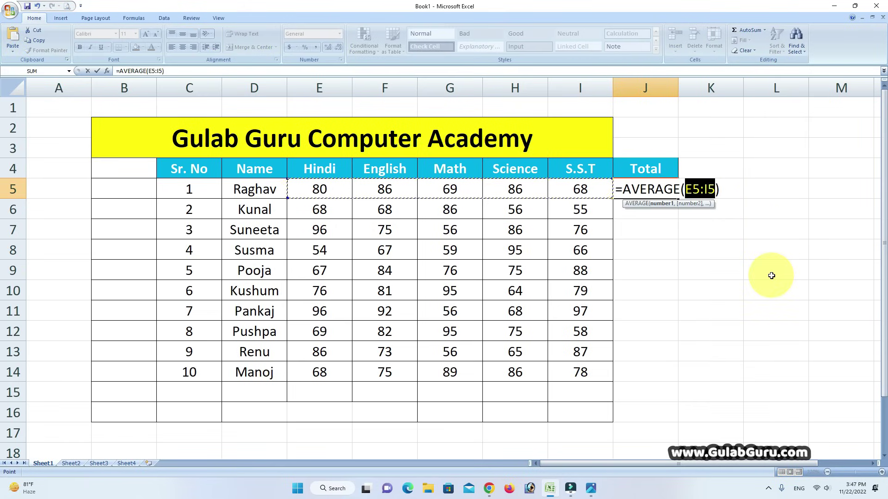
pyautogui.press('Return')
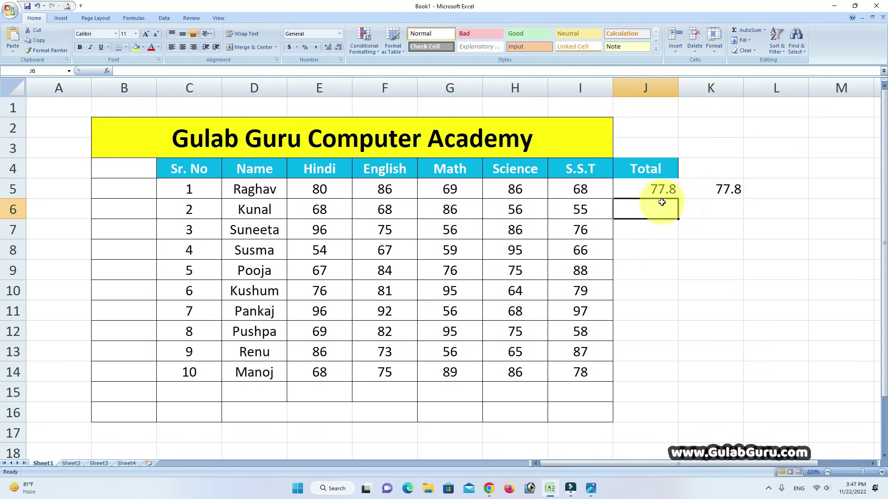
pyautogui.click(764, 31)
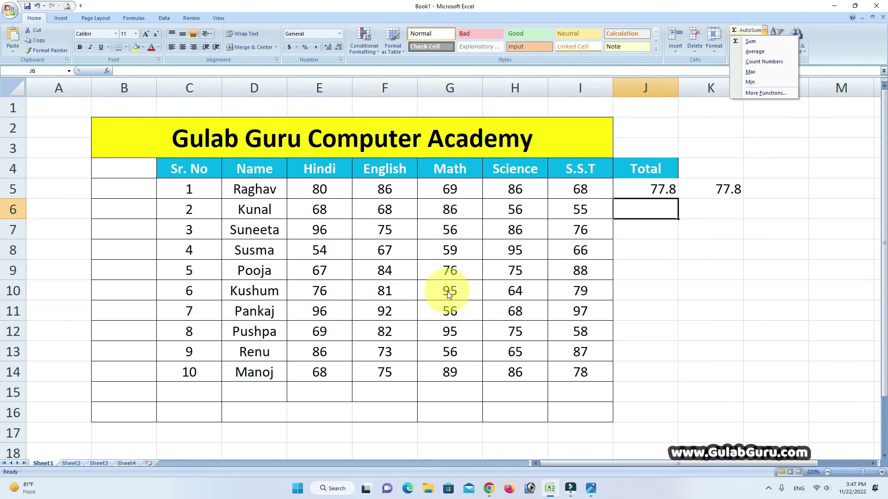
pyautogui.click(729, 296)
pyautogui.click(729, 291)
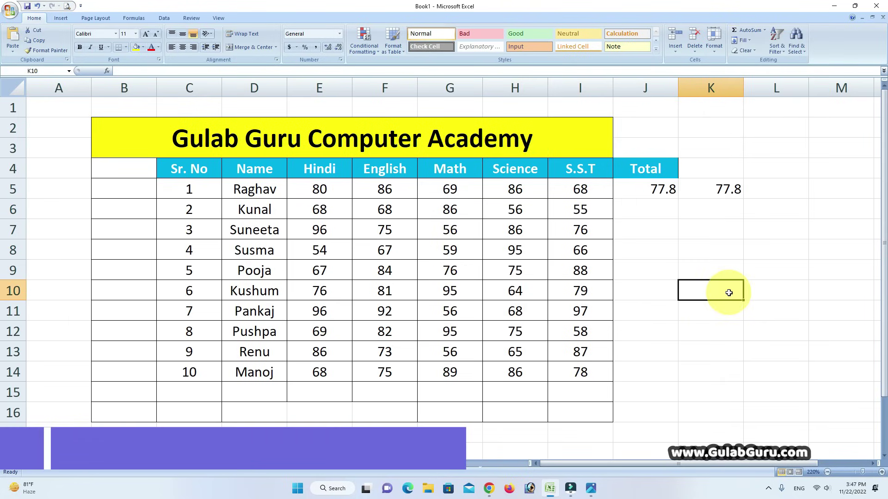
# - Insert the AutoSum Count Numbers function in cell K9 over the range C4:I14
pyautogui.press('Up')
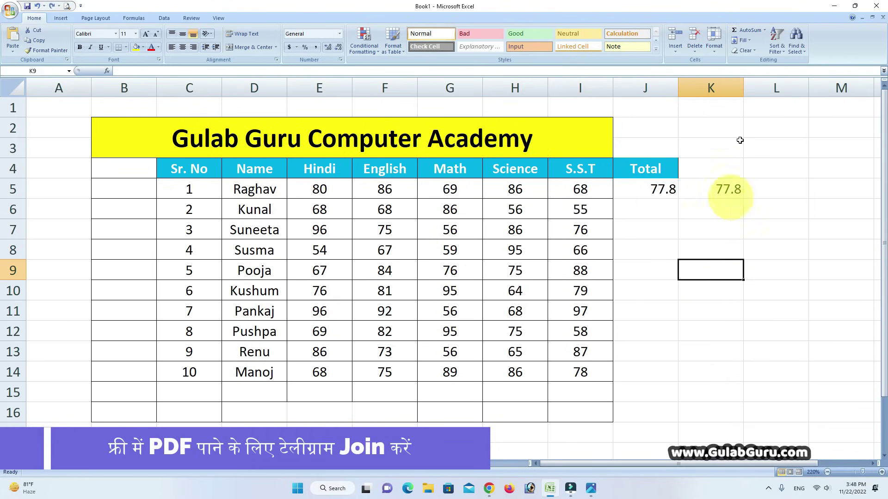
pyautogui.click(766, 32)
pyautogui.click(761, 60)
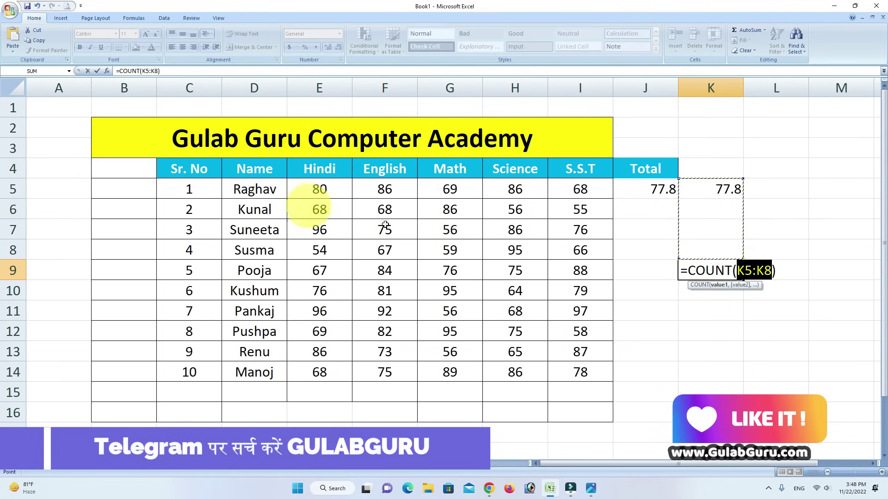
pyautogui.moveTo(188, 166); pyautogui.dragTo(580, 367)
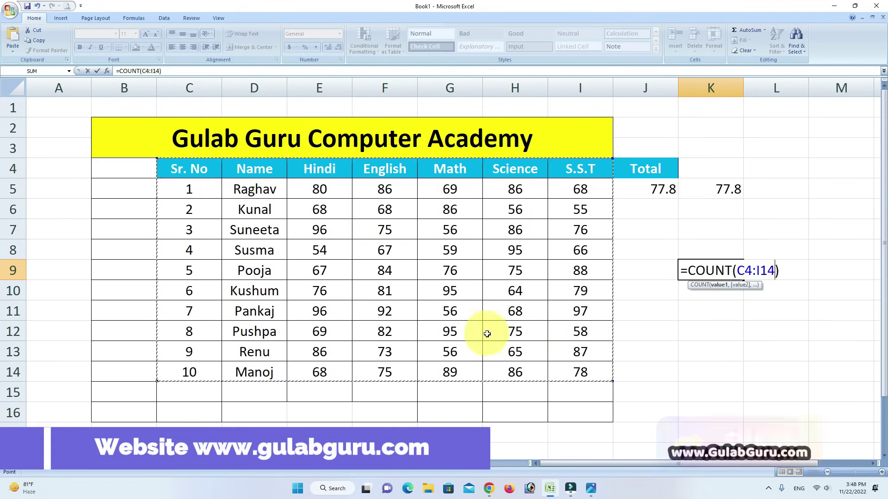
pyautogui.press('Return')
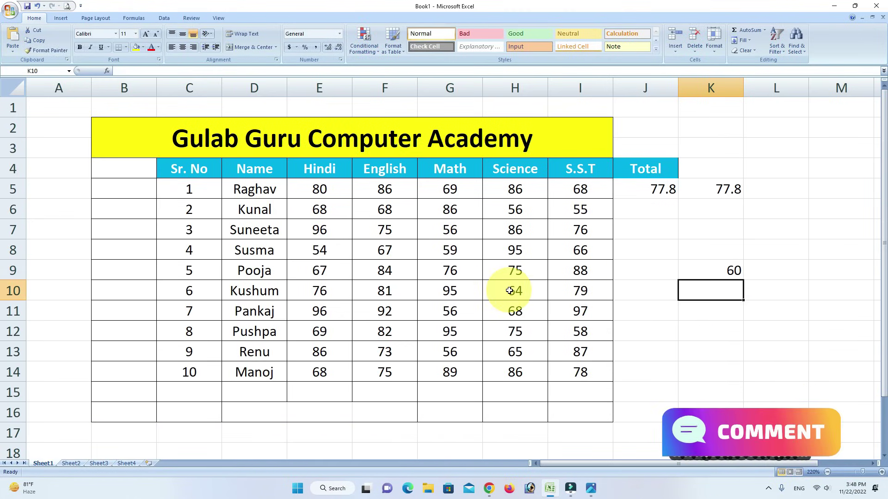
pyautogui.click(733, 272)
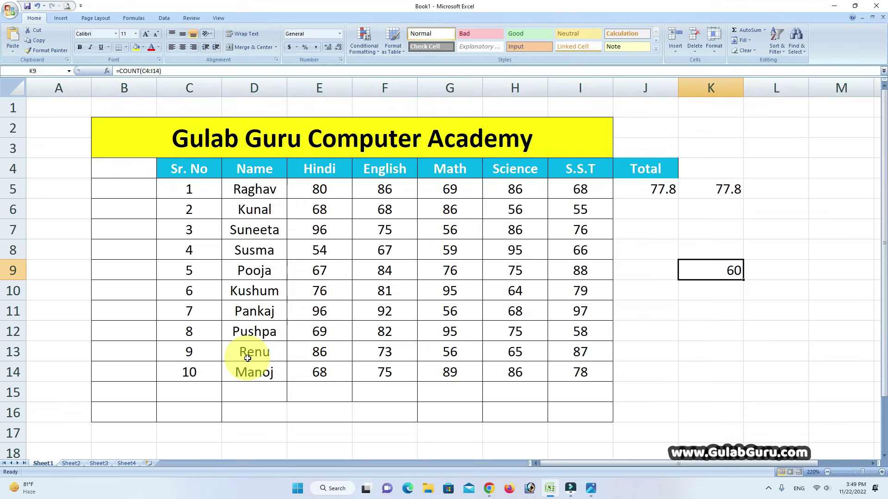
# - Clear the marks in cells H10, G9, E11, E8, F12 and G13 to test the count formula
pyautogui.click(765, 30)
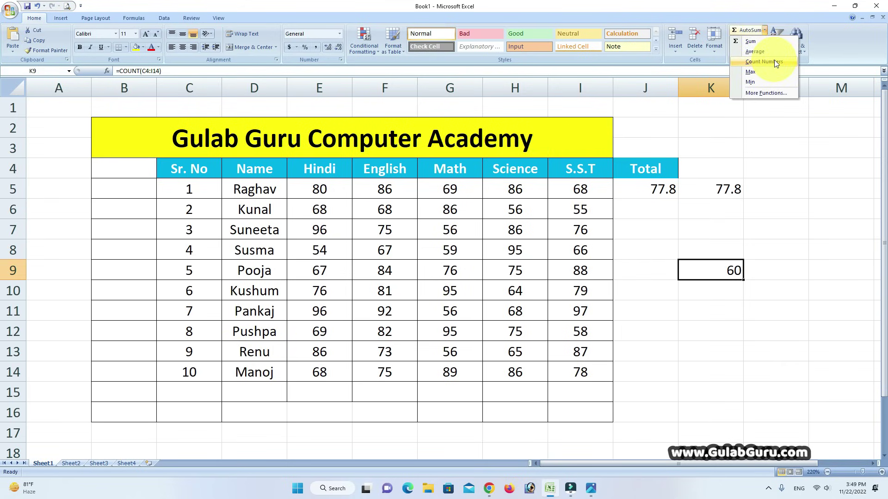
pyautogui.click(521, 291)
pyautogui.click(522, 291)
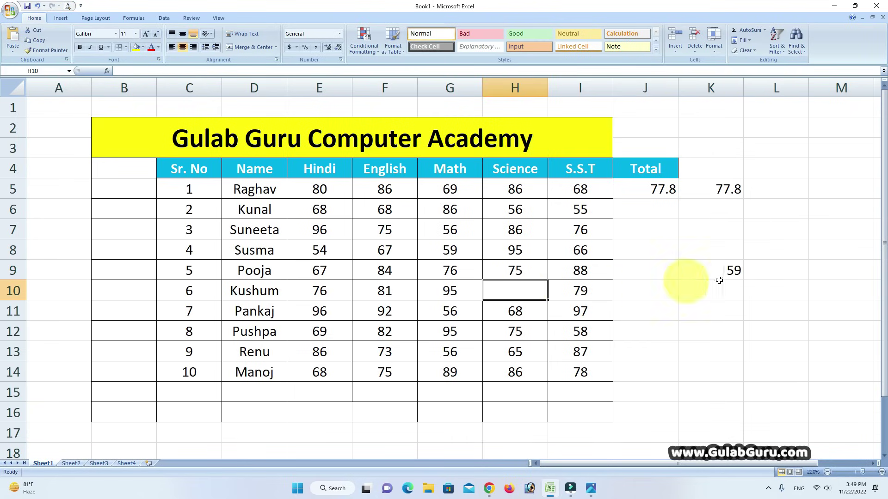
pyautogui.click(437, 275)
pyautogui.press('Delete')
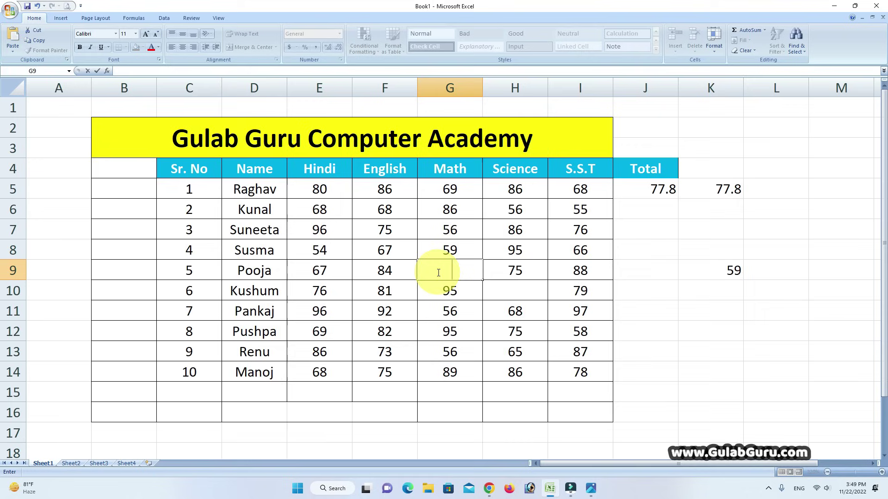
pyautogui.click(322, 311)
pyautogui.press('Delete')
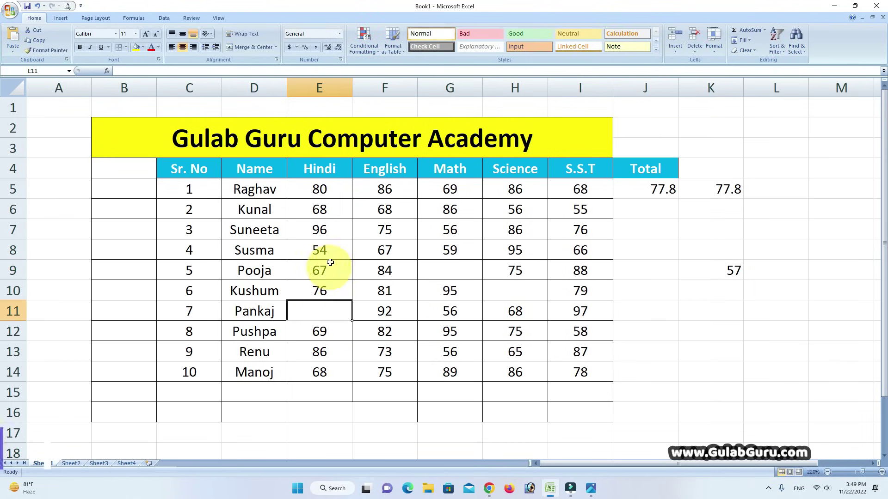
pyautogui.click(326, 249)
pyautogui.press('Delete')
pyautogui.click(382, 334)
pyautogui.press('Delete')
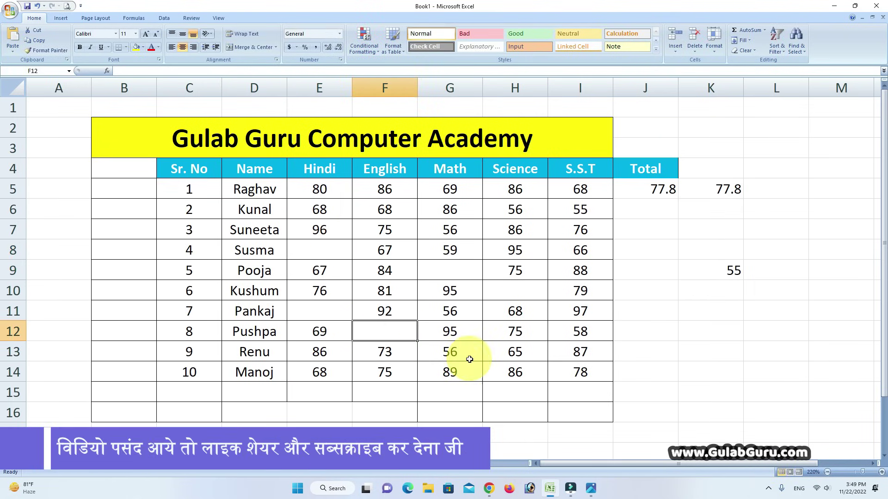
pyautogui.click(462, 354)
pyautogui.press('Delete')
pyautogui.click(622, 372)
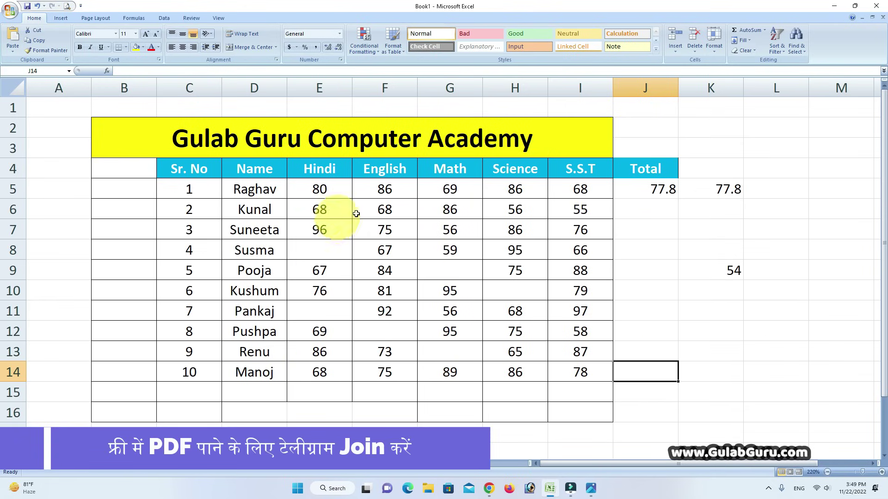
pyautogui.click(764, 29)
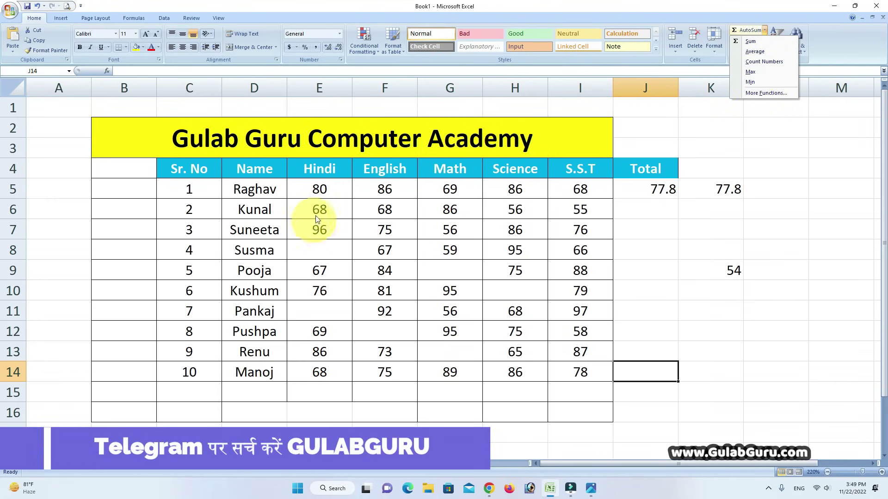
pyautogui.click(663, 269)
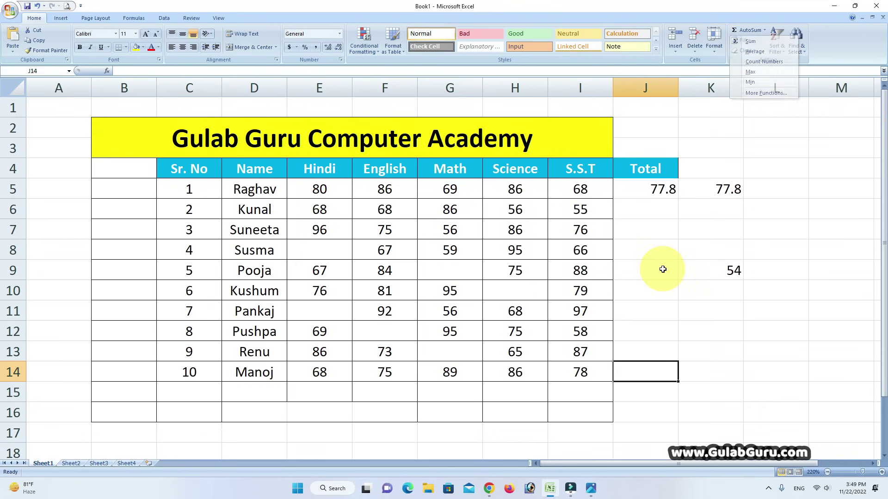
pyautogui.click(662, 269)
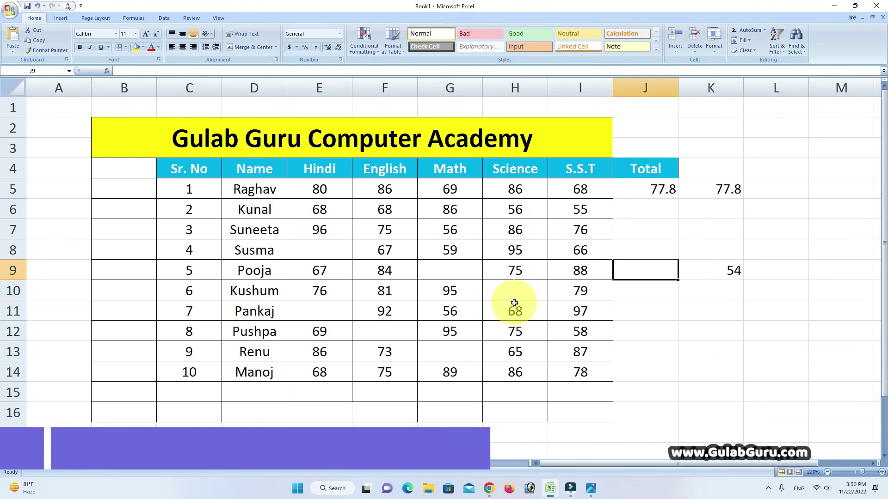
# - Undo the clearing of all six marks in the table
pyautogui.hotkey('ctrl', 'z')
pyautogui.hotkey('ctrl', 'z')
pyautogui.hotkey('ctrl', 'z')
pyautogui.hotkey('ctrl', 'z')
pyautogui.hotkey('ctrl', 'z')
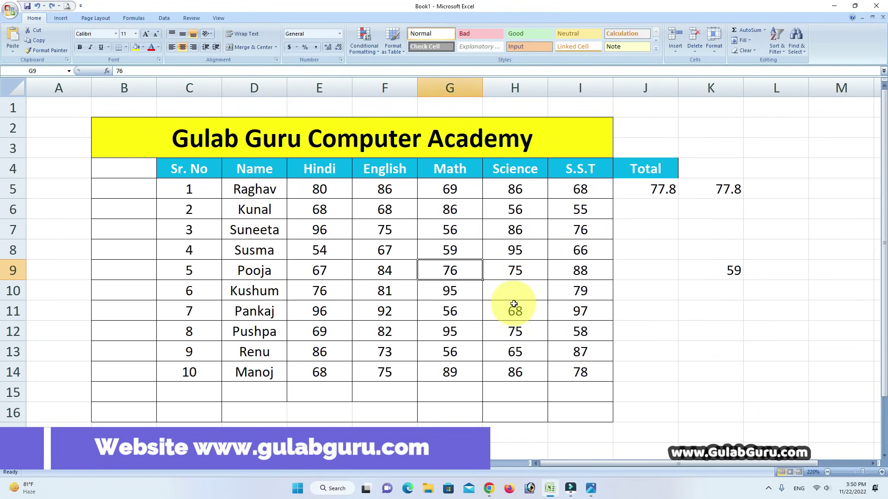
pyautogui.hotkey('ctrl', 'z')
pyautogui.click(643, 245)
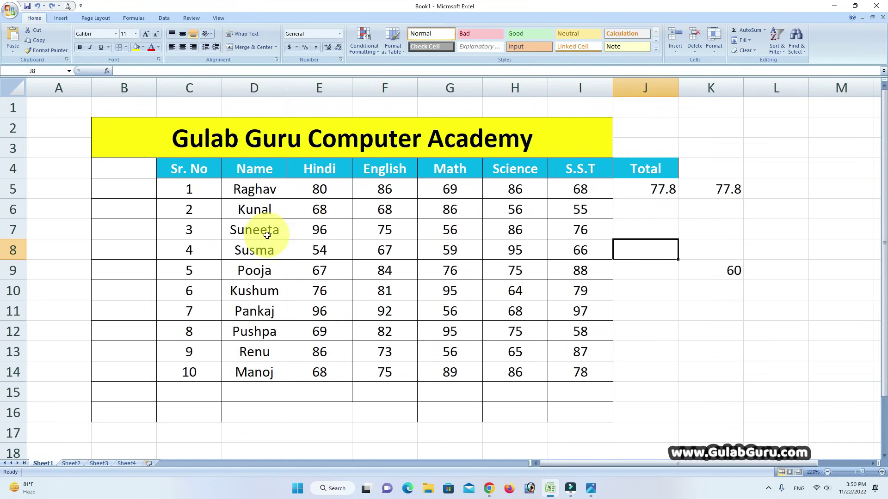
# - Insert the AutoSum Max function in cell J7 over the marks E7:I7
pyautogui.click(646, 230)
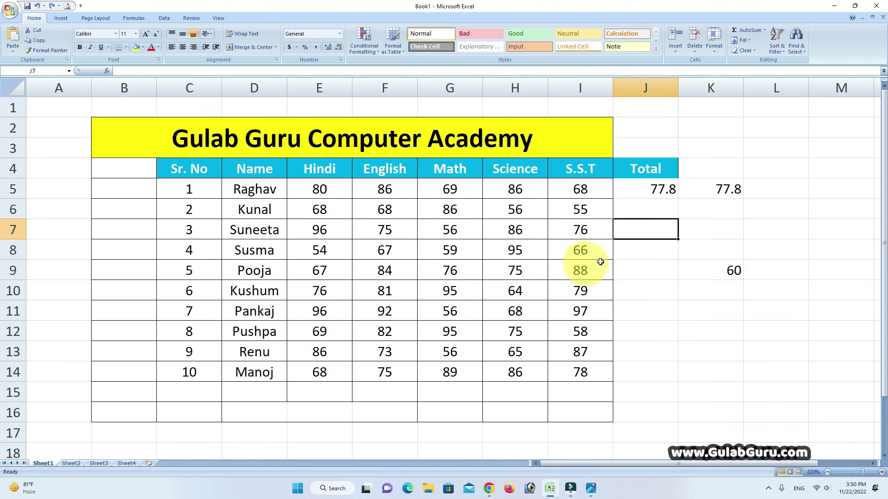
pyautogui.click(764, 30)
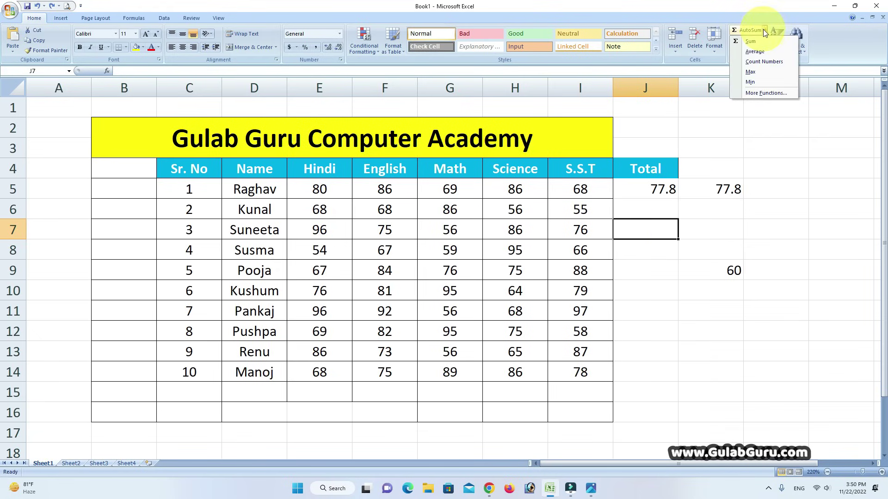
pyautogui.click(760, 72)
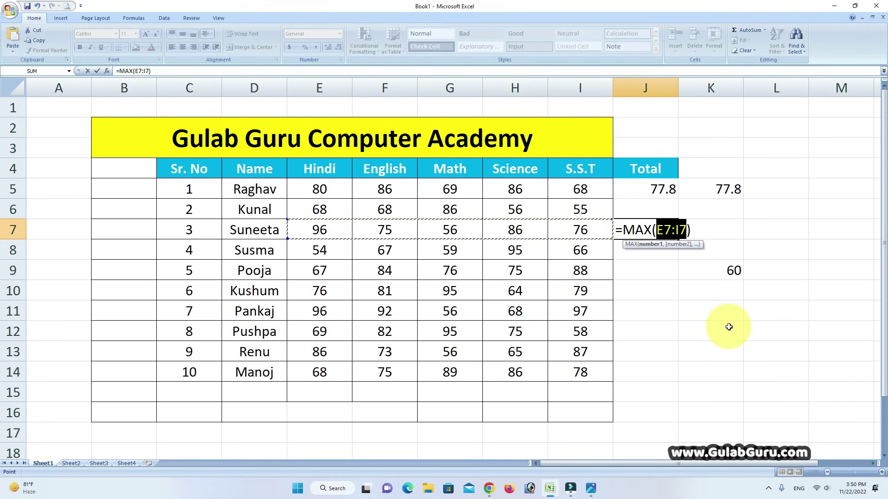
pyautogui.press('Return')
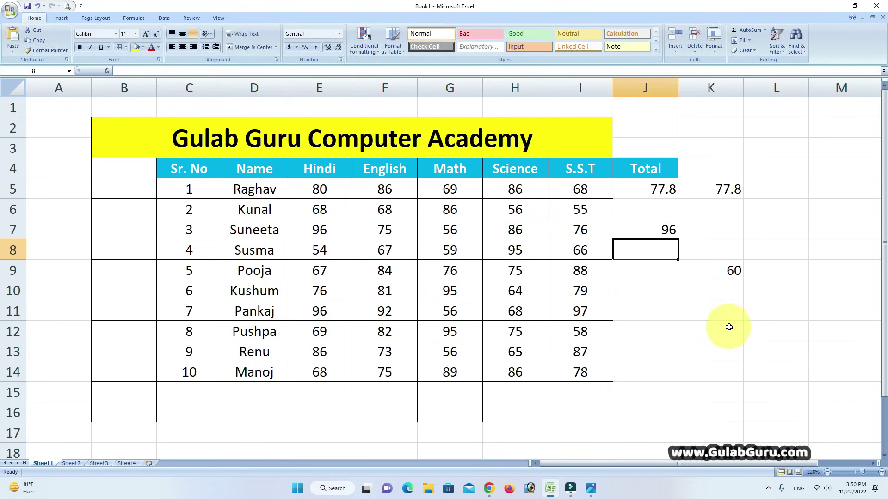
pyautogui.click(654, 228)
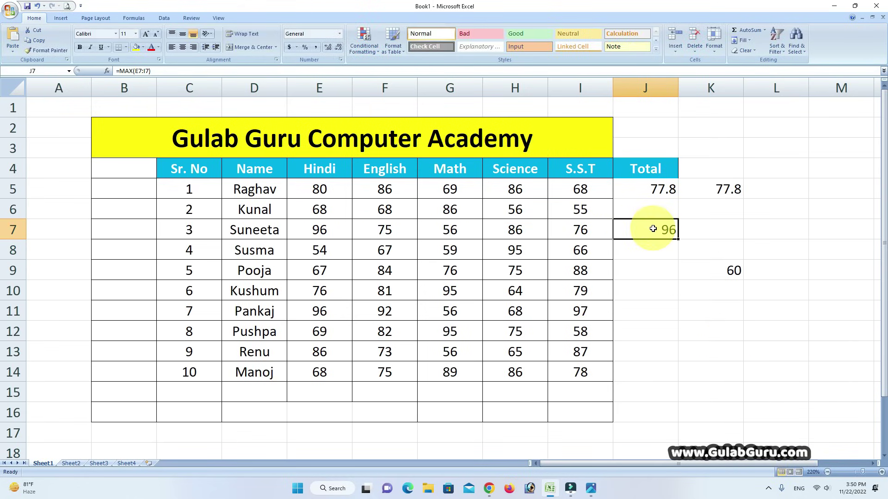
# - Change the Hindi mark in cell E7 to 52
pyautogui.click(326, 232)
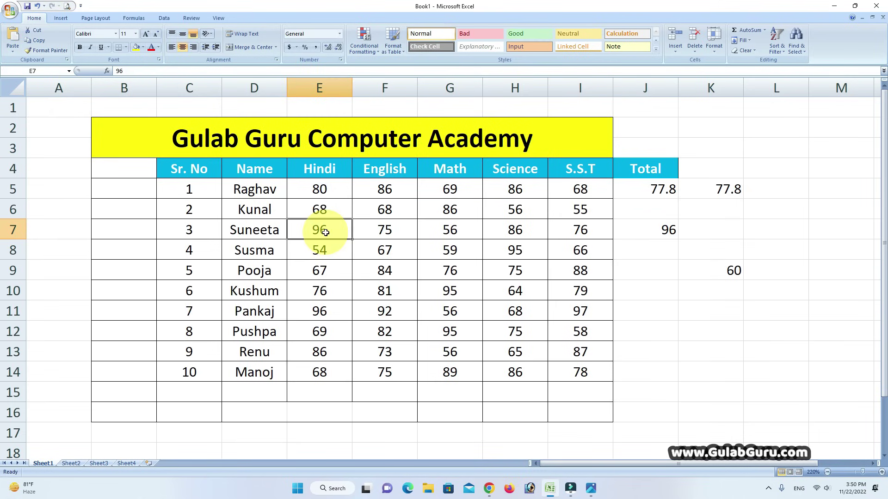
pyautogui.write('52')
pyautogui.click(730, 351)
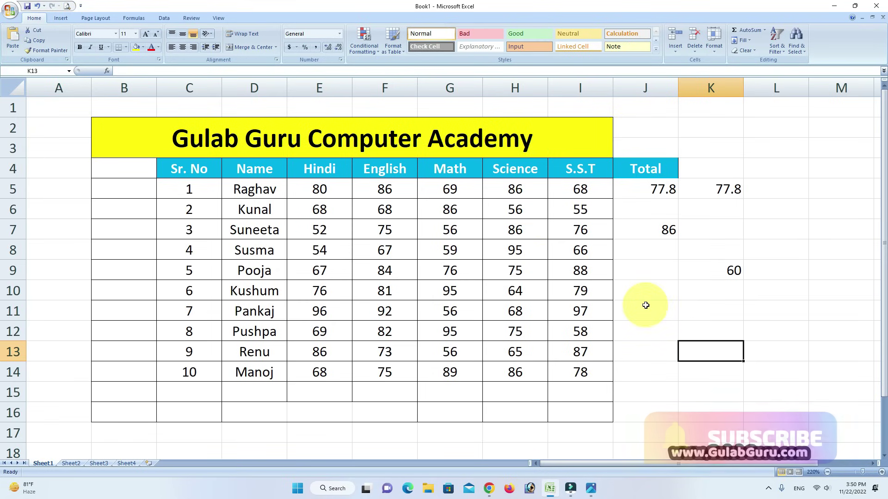
# - Insert the AutoSum Max function in cell K10 over all the marks in E5:I14
pyautogui.click(765, 30)
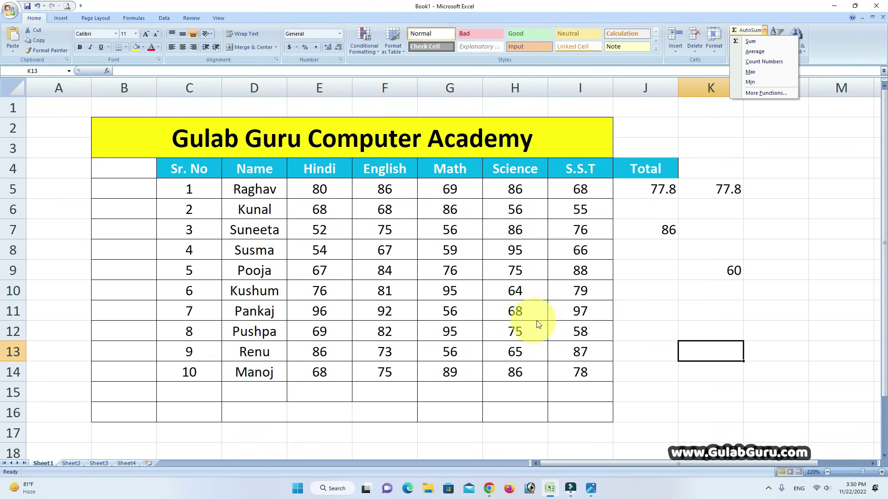
pyautogui.click(683, 287)
pyautogui.click(690, 292)
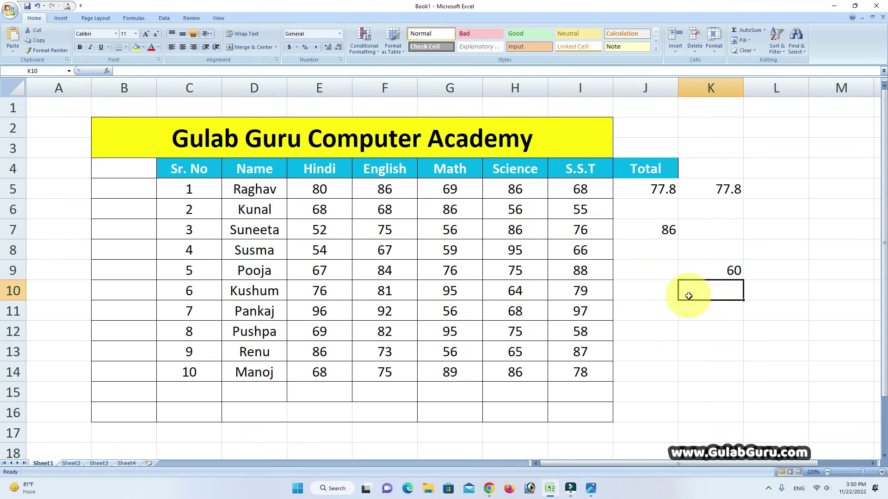
pyautogui.click(765, 30)
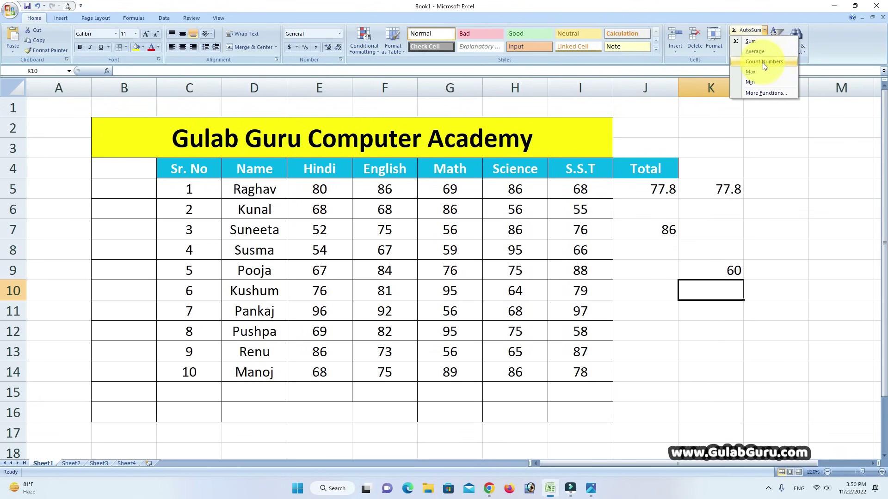
pyautogui.click(758, 73)
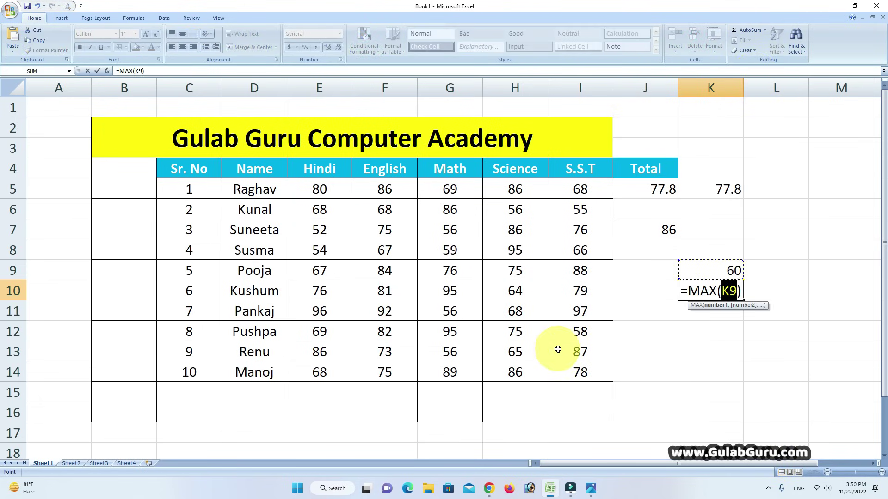
pyautogui.moveTo(317, 198); pyautogui.dragTo(564, 369)
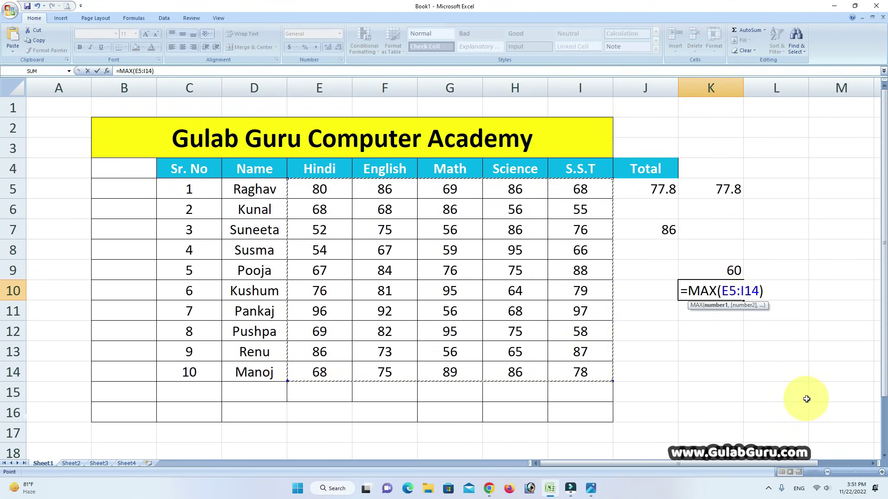
pyautogui.press('Return')
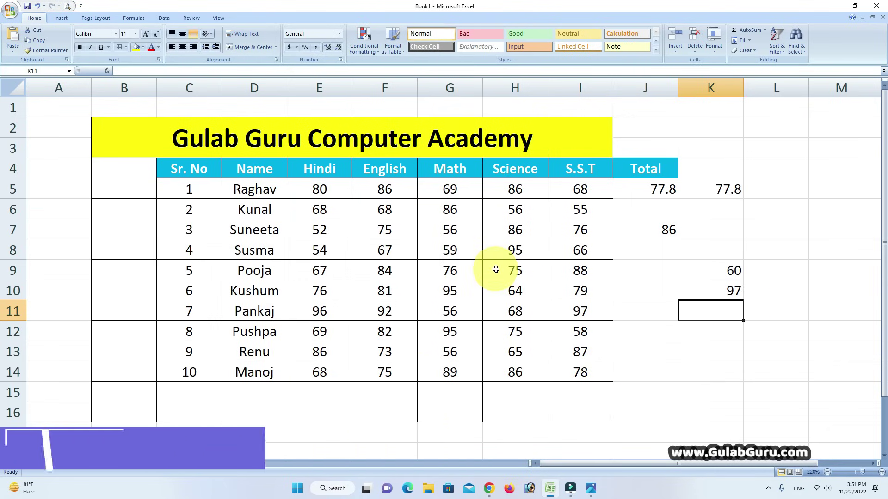
# - Insert the AutoSum Min function in cell J10 over the Hindi marks E5:E14 and select cell E7
pyautogui.click(634, 288)
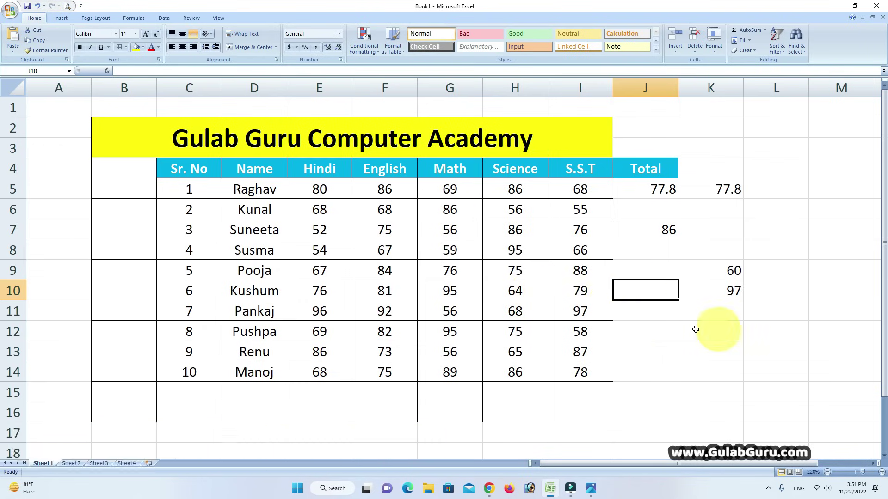
pyautogui.click(765, 30)
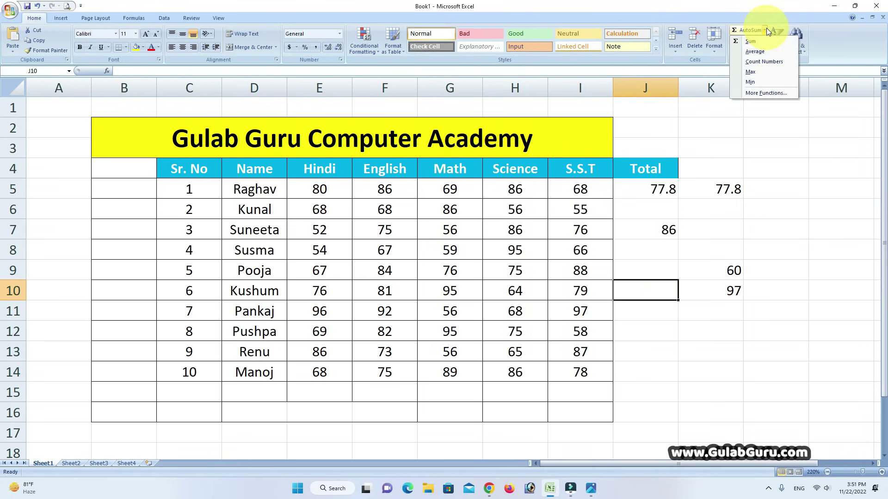
pyautogui.click(750, 82)
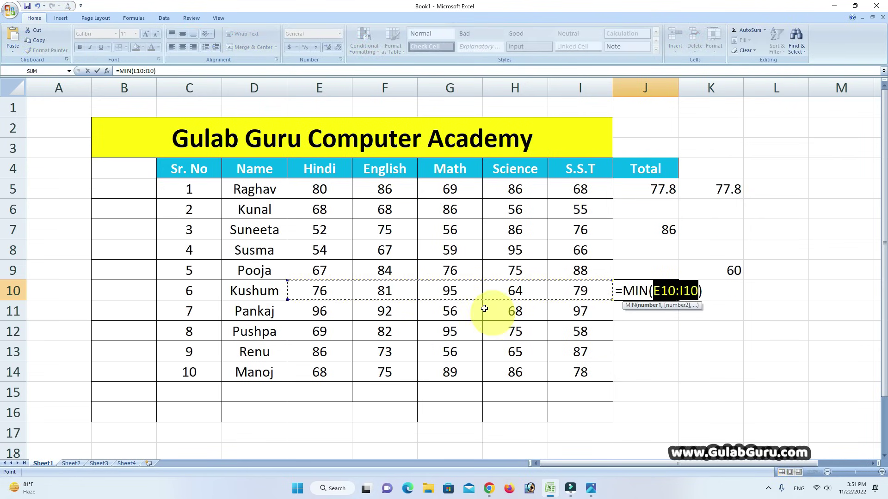
pyautogui.moveTo(315, 192); pyautogui.dragTo(319, 369)
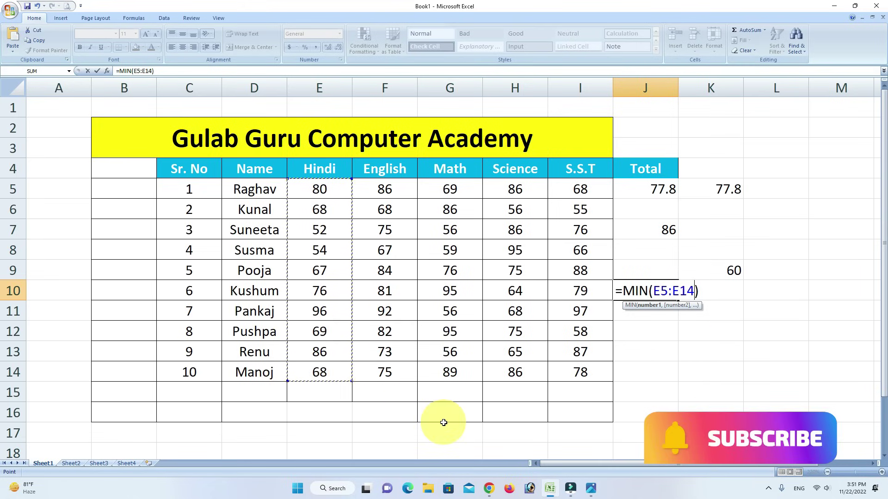
pyautogui.press('Return')
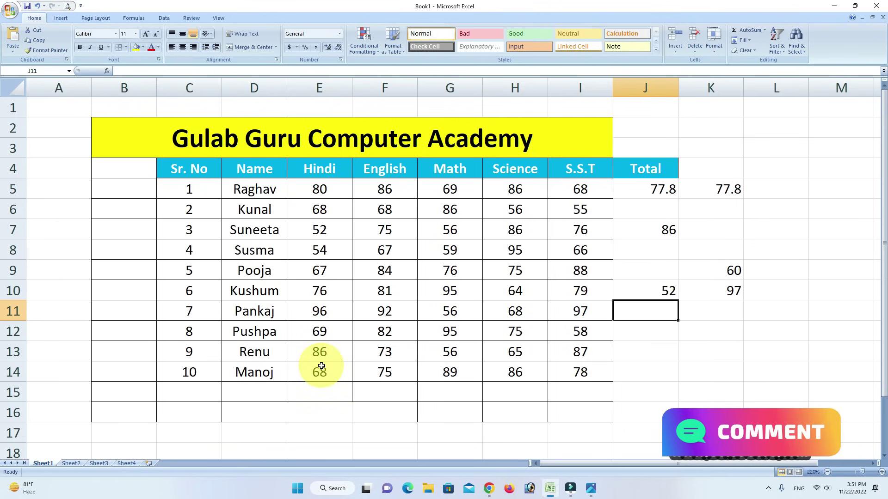
pyautogui.click(322, 232)
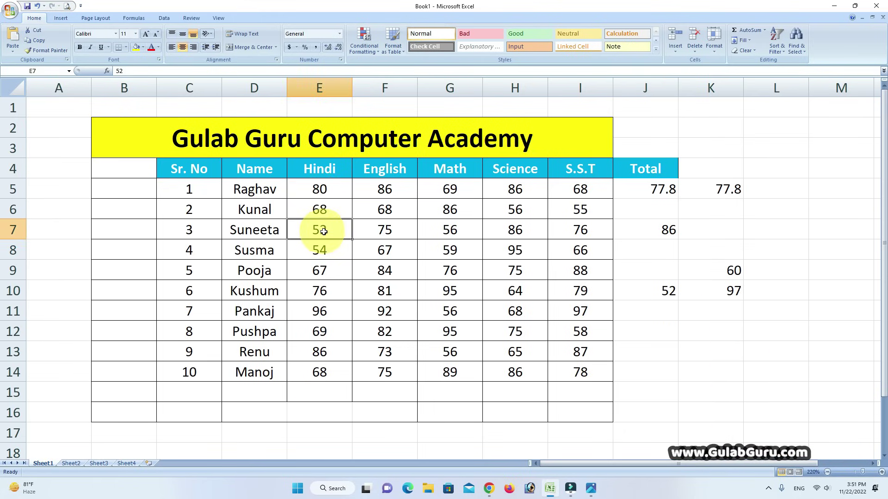
pyautogui.click(649, 289)
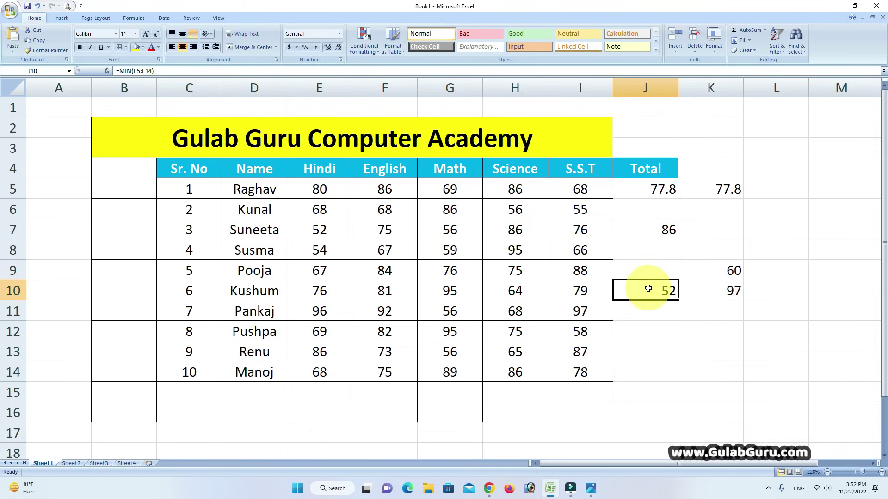
pyautogui.click(765, 31)
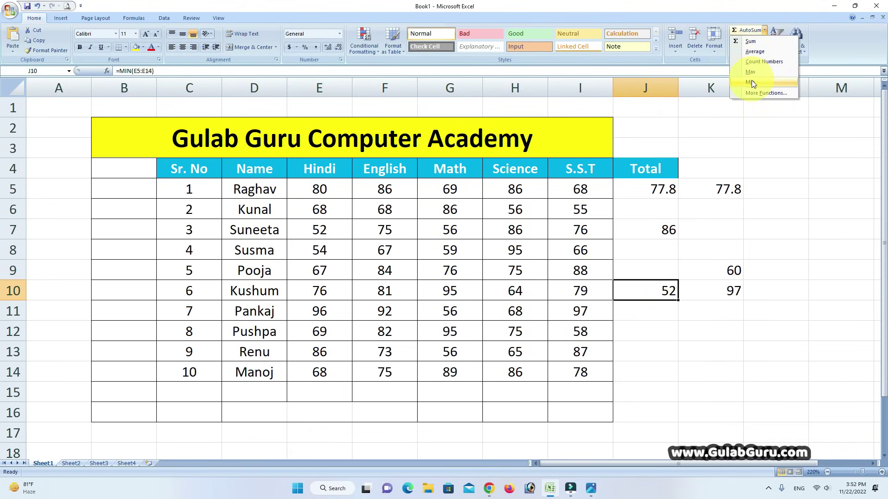
pyautogui.click(790, 167)
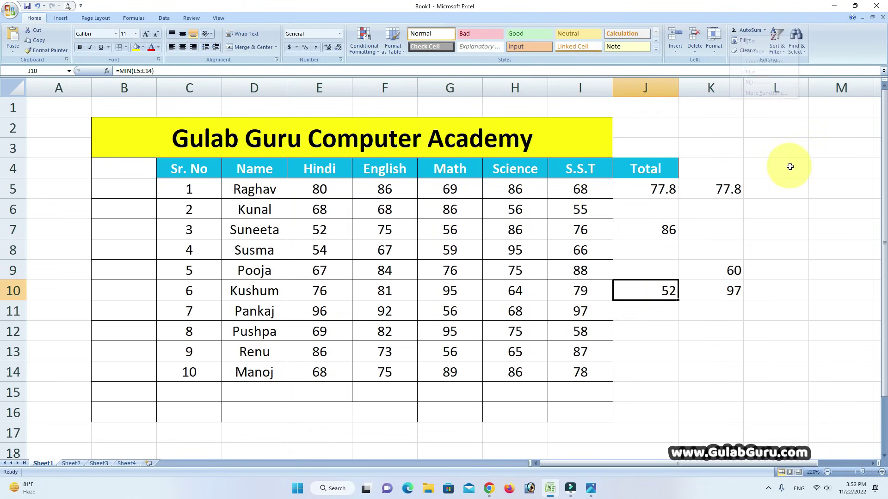
# - Insert a new worksheet and enter "Gulab" in cell F7
pyautogui.hotkey('shift', 'F11')
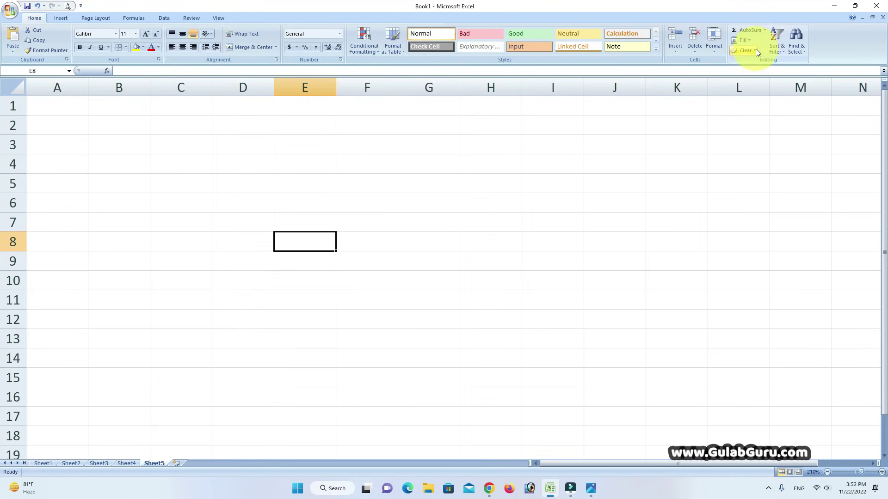
pyautogui.click(746, 41)
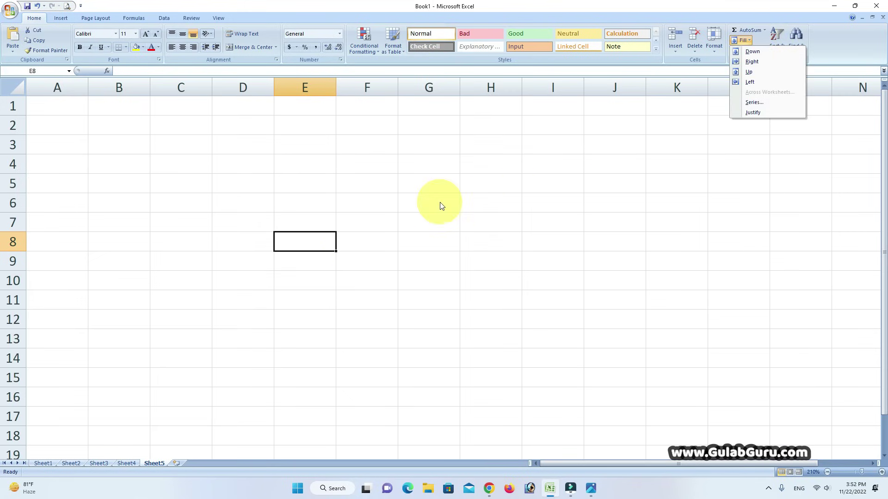
pyautogui.click(364, 219)
pyautogui.click(364, 219)
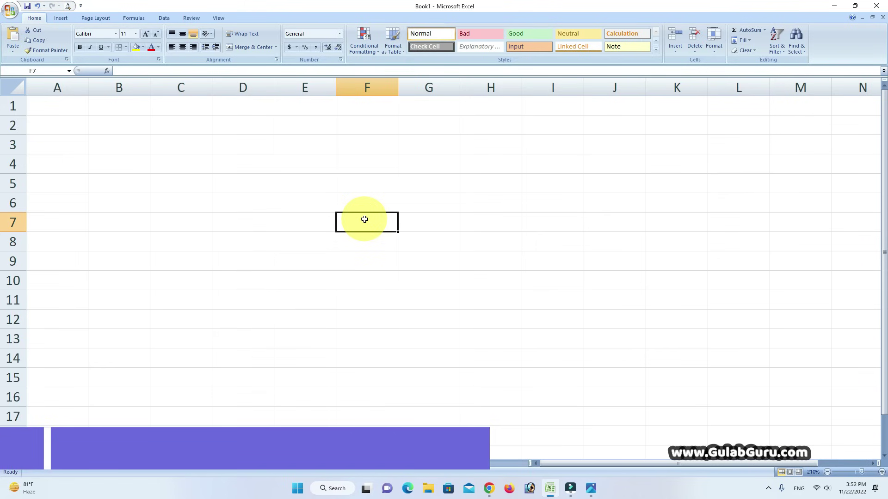
pyautogui.write('Gulab')
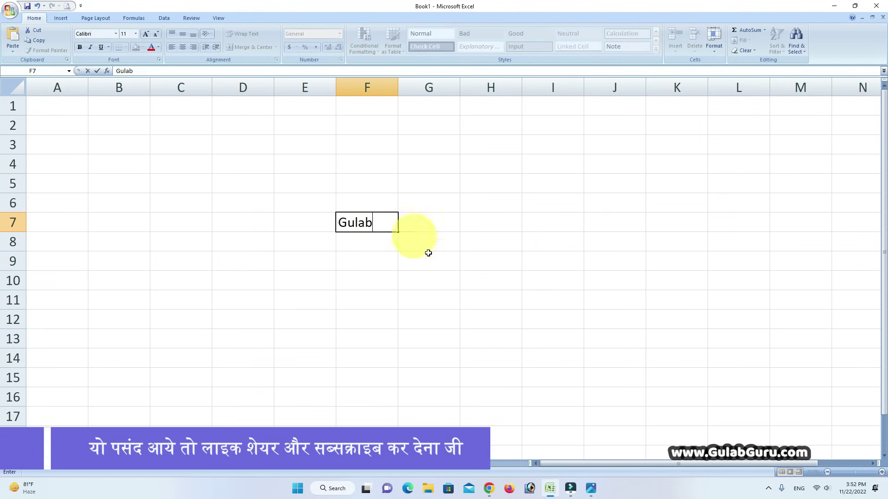
pyautogui.click(490, 301)
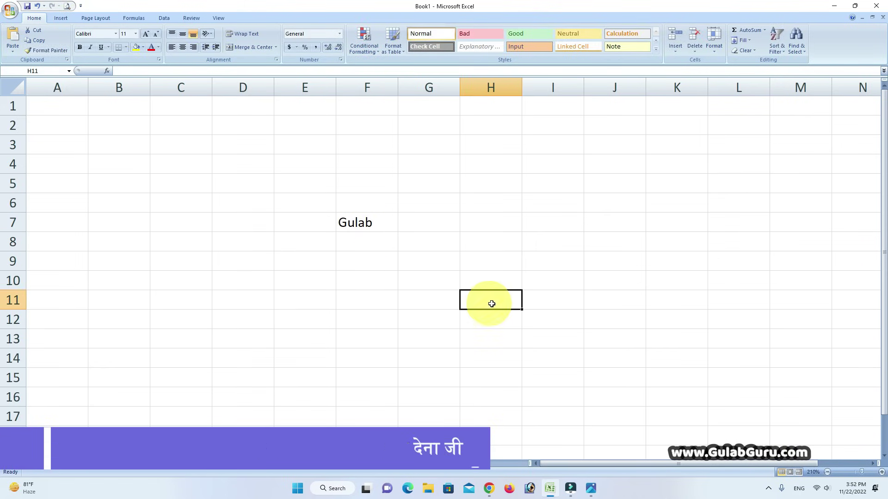
# - Fill the text in cell F7 down through cell F18
pyautogui.click(374, 224)
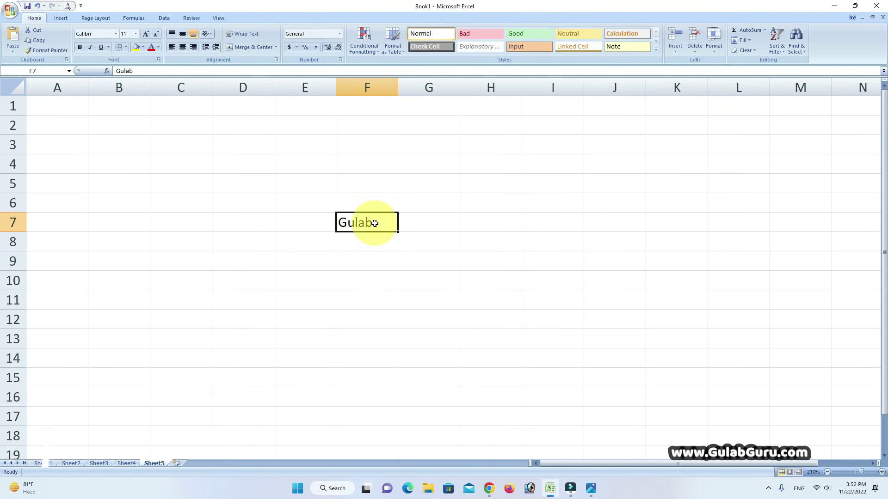
pyautogui.moveTo(374, 234); pyautogui.dragTo(384, 421)
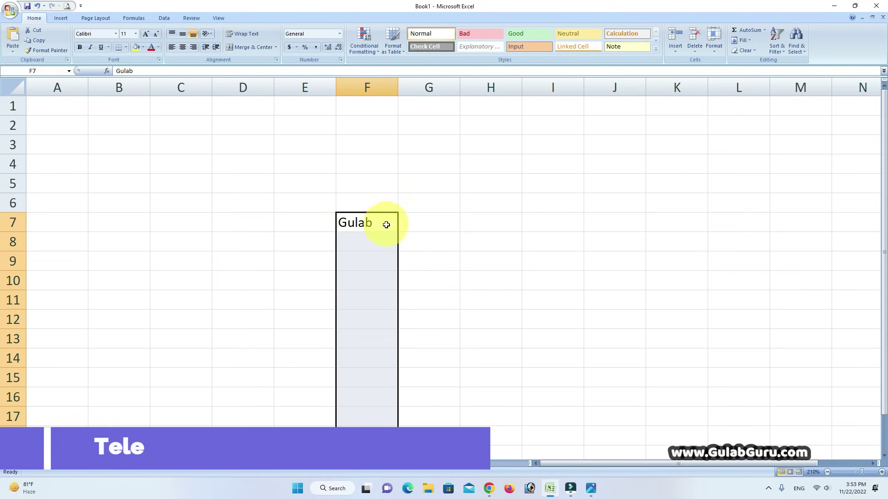
pyautogui.click(750, 40)
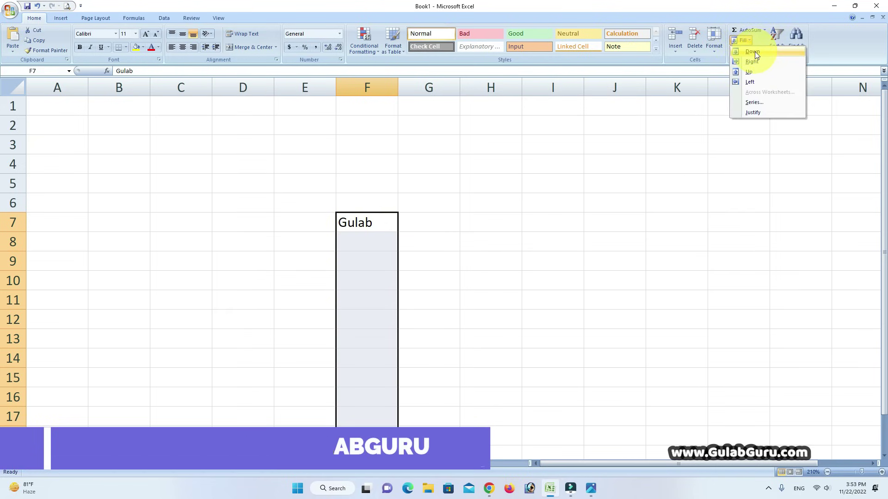
pyautogui.click(755, 52)
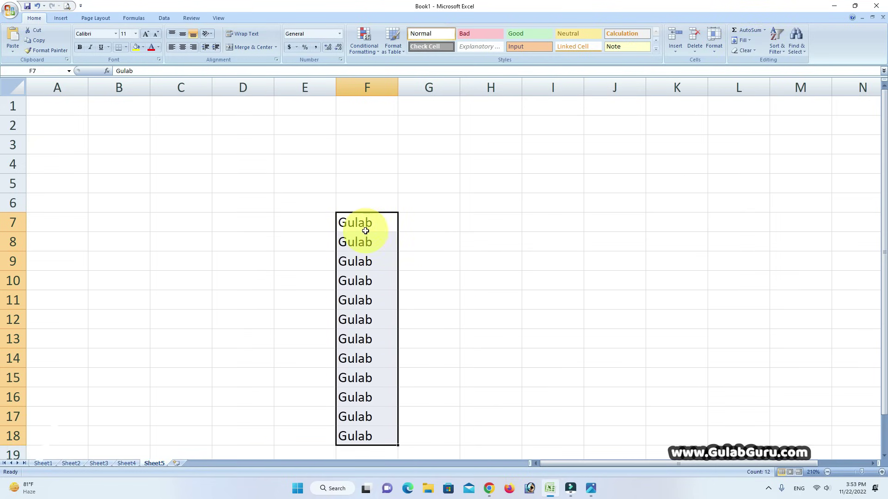
# - Enter 10 in cell G7 and fill it down through cell G18
pyautogui.click(427, 224)
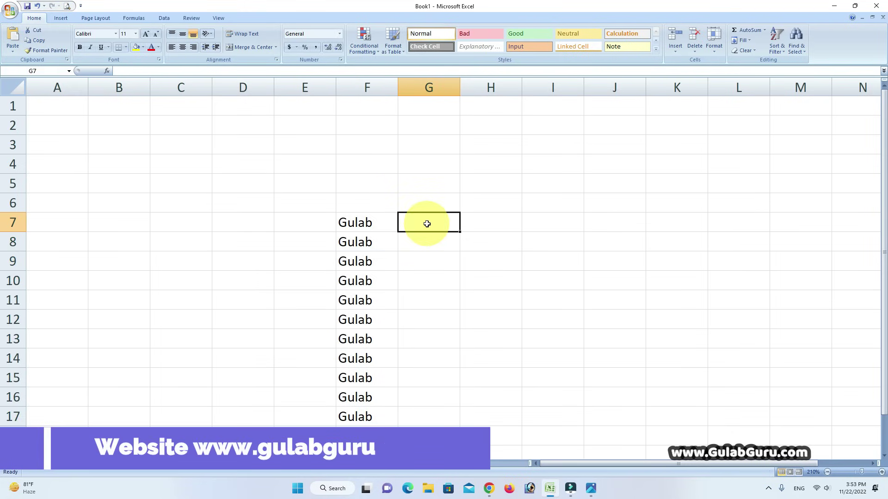
pyautogui.write('10')
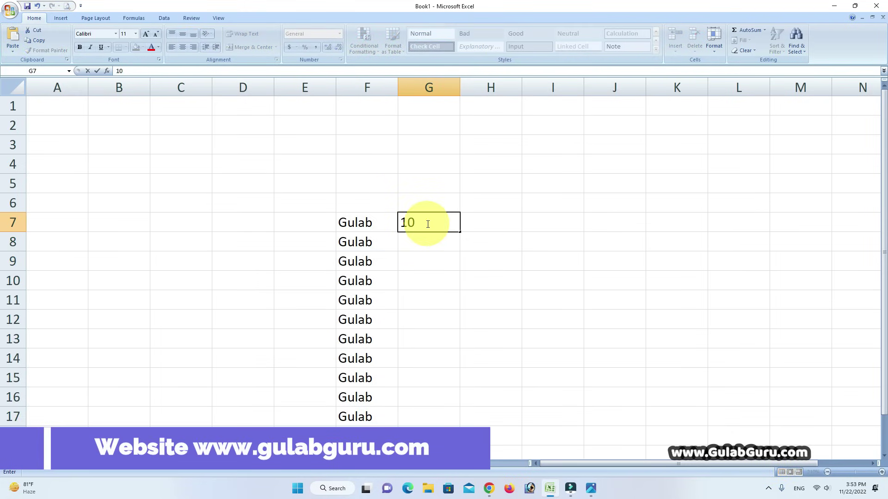
pyautogui.click(511, 258)
pyautogui.moveTo(437, 222); pyautogui.dragTo(436, 443)
pyautogui.click(751, 41)
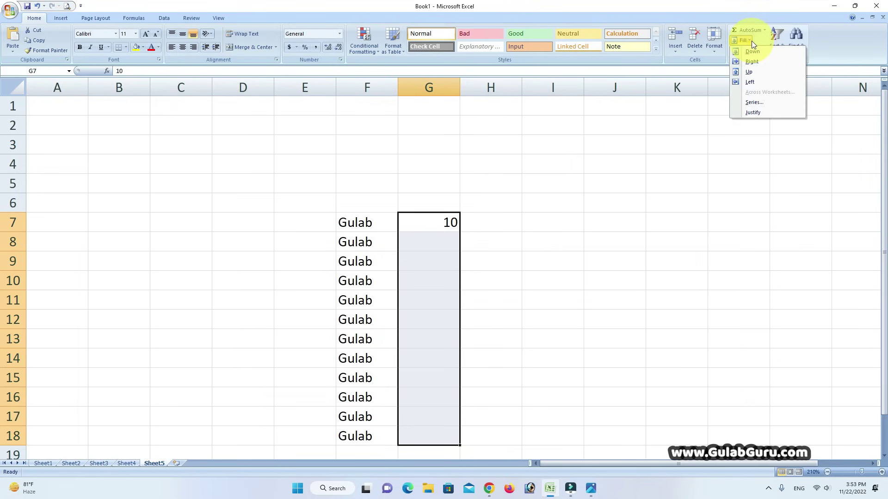
pyautogui.click(753, 49)
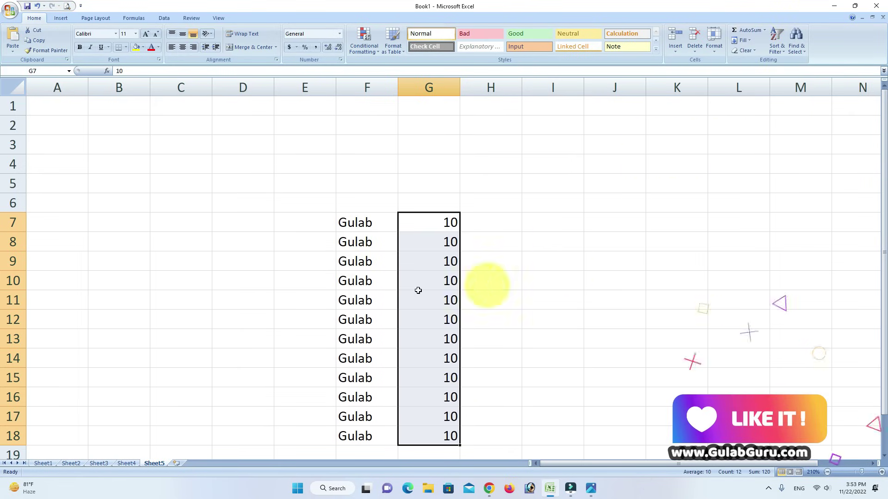
# - Fill the number in cell G7 to the right across row 7 through cell M7
pyautogui.click(749, 40)
pyautogui.click(491, 243)
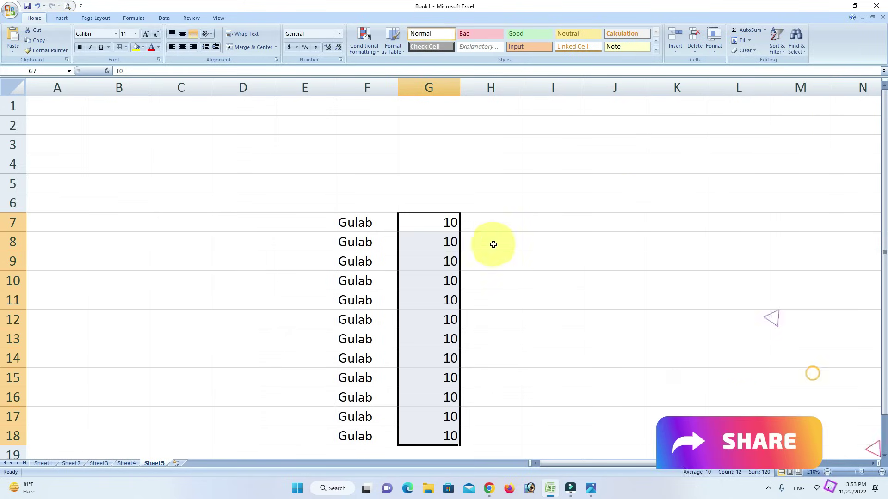
pyautogui.click(492, 243)
pyautogui.moveTo(451, 222); pyautogui.dragTo(449, 432)
pyautogui.click(533, 299)
pyautogui.moveTo(432, 220); pyautogui.dragTo(811, 224)
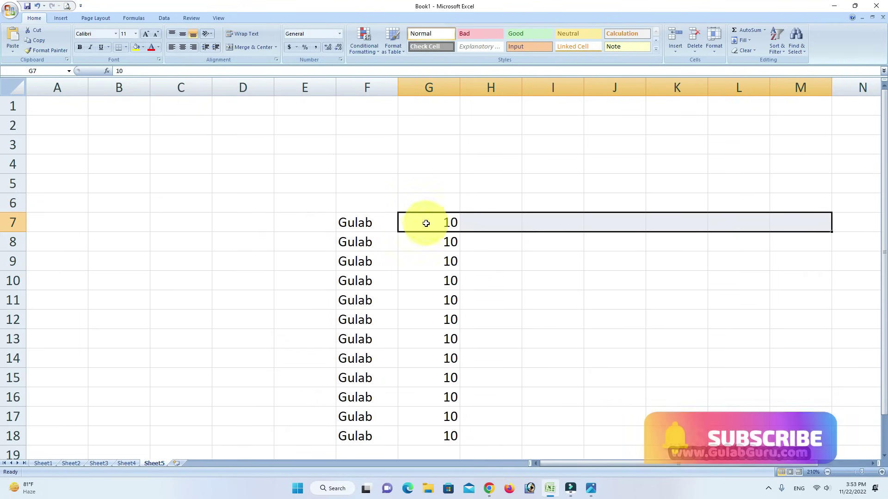
pyautogui.click(750, 40)
pyautogui.click(751, 60)
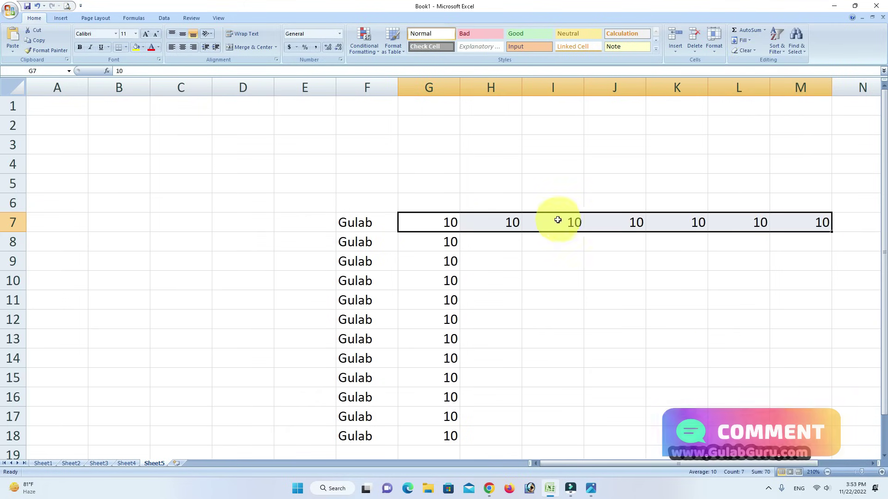
# - Fill the text in cell F7 to the left across row 7 through cell A7
pyautogui.click(550, 322)
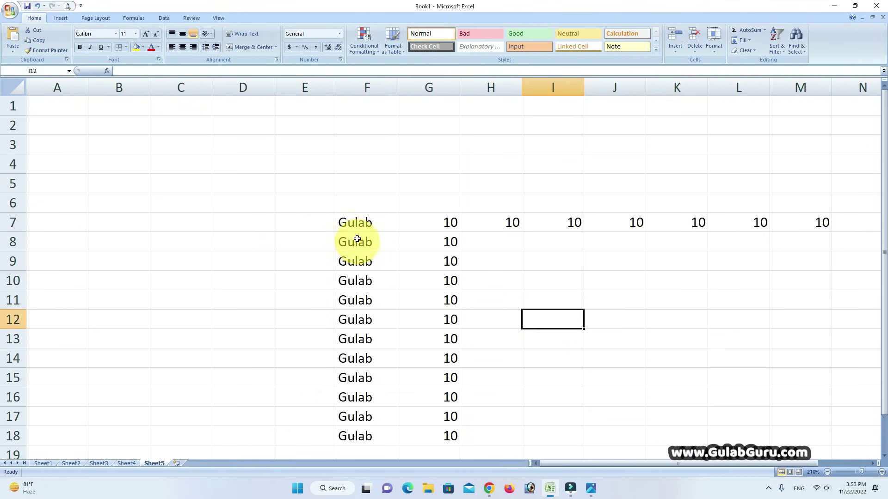
pyautogui.moveTo(367, 221); pyautogui.dragTo(78, 220)
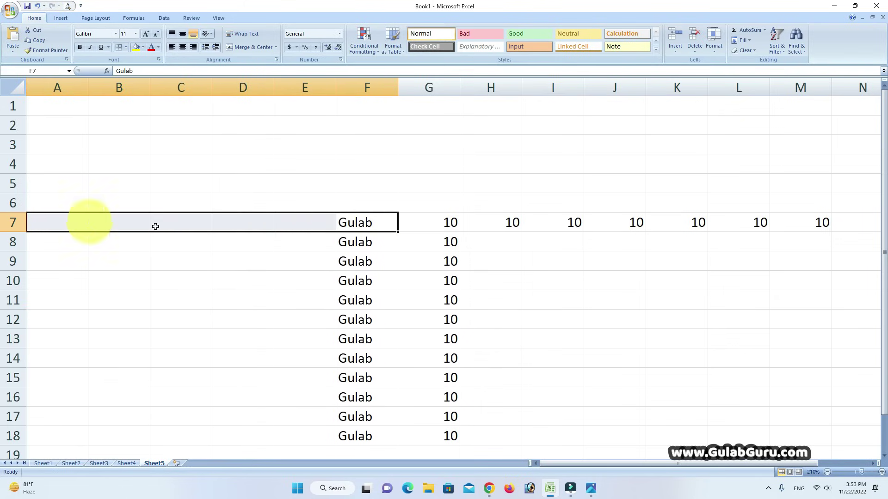
pyautogui.click(750, 40)
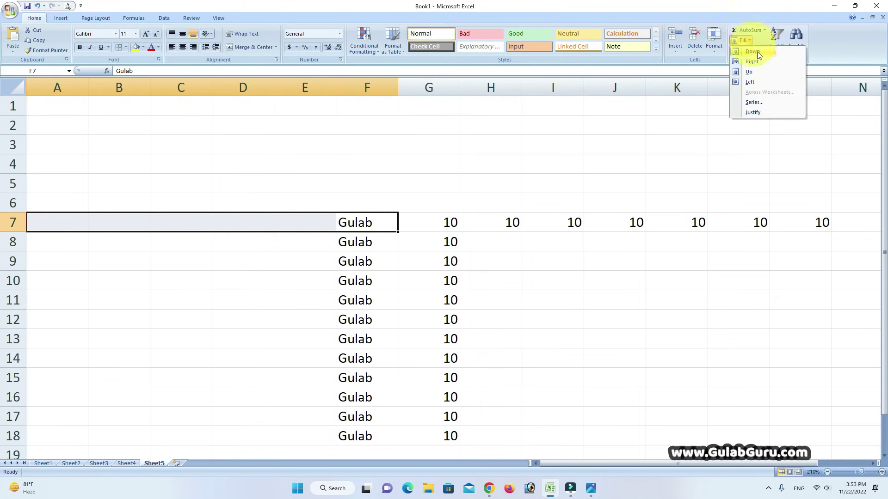
pyautogui.click(750, 82)
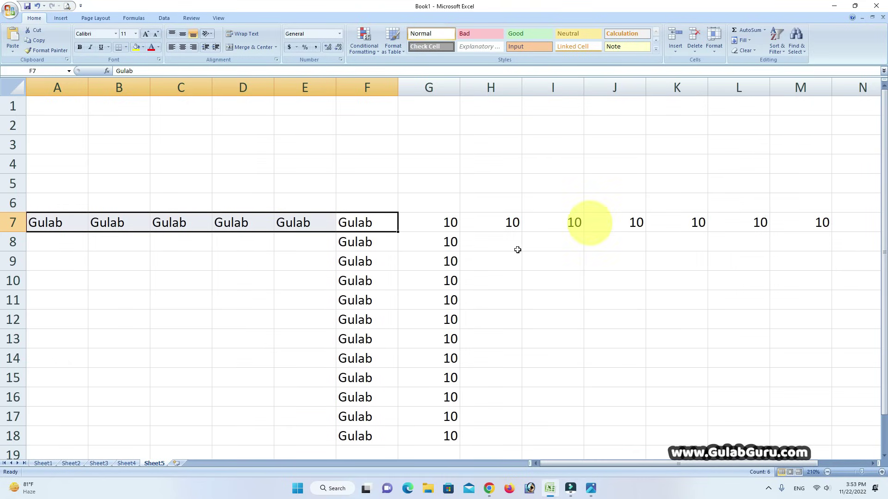
# - Fill the text in cell F7 upward through cell F1
pyautogui.click(575, 303)
pyautogui.moveTo(353, 221); pyautogui.dragTo(363, 104)
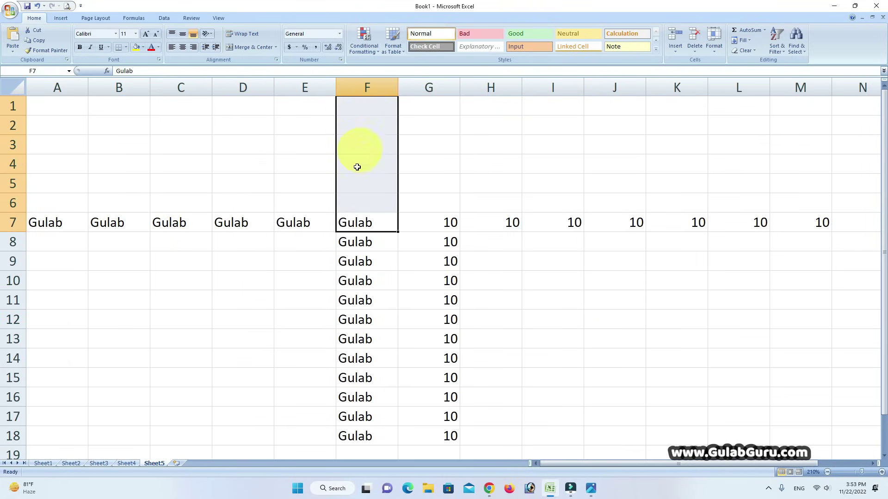
pyautogui.click(749, 40)
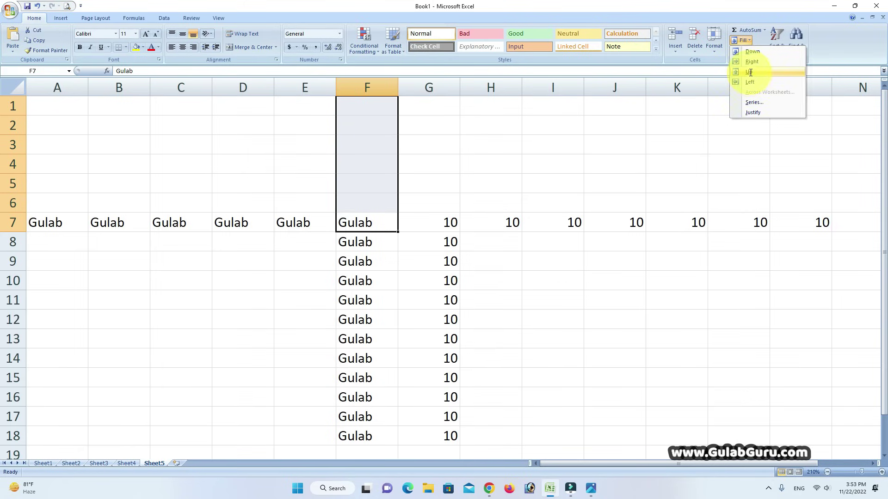
pyautogui.click(750, 73)
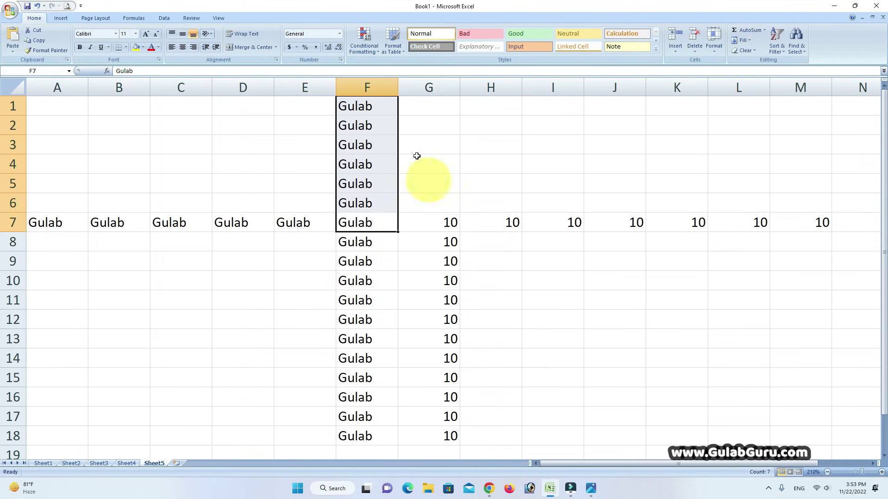
# - Check the available Fill options, inspect Sheet2 and Sheet3, and return to the table on Sheet1
pyautogui.click(747, 41)
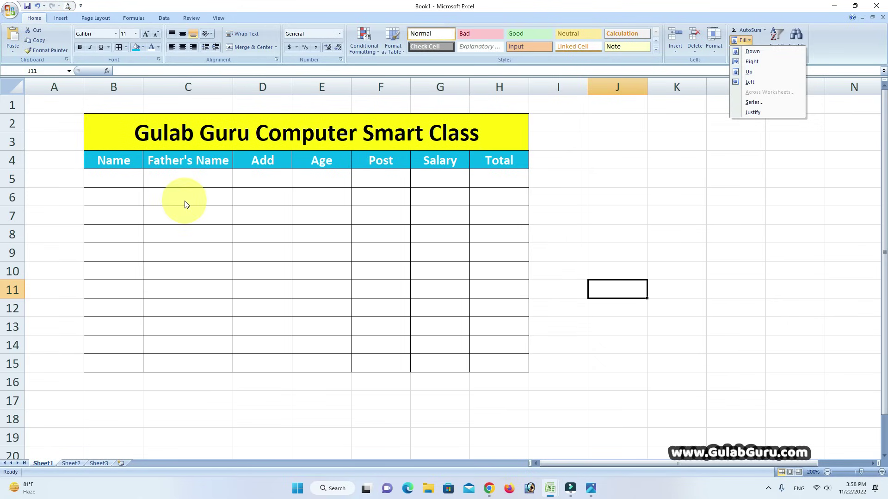
pyautogui.click(71, 464)
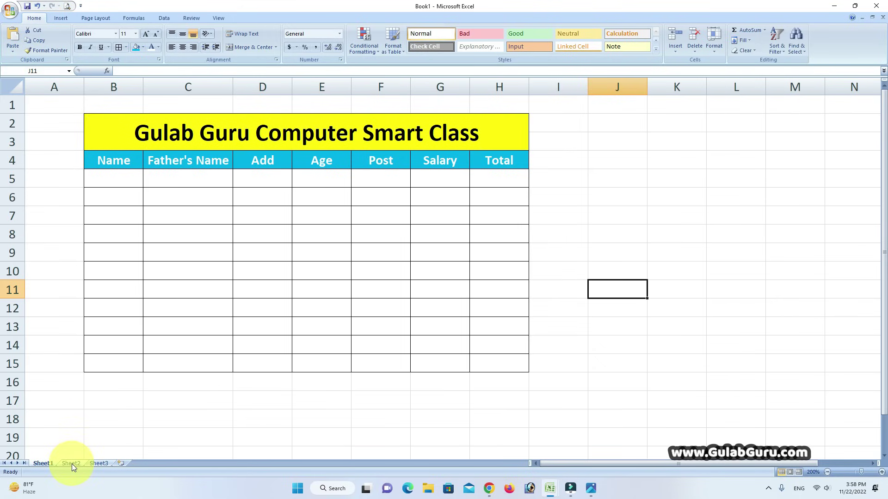
pyautogui.click(71, 464)
pyautogui.click(98, 463)
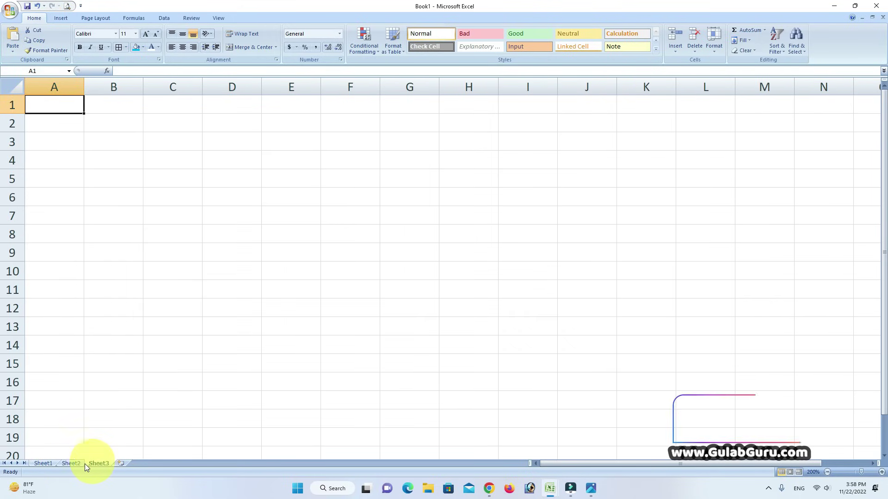
pyautogui.click(43, 463)
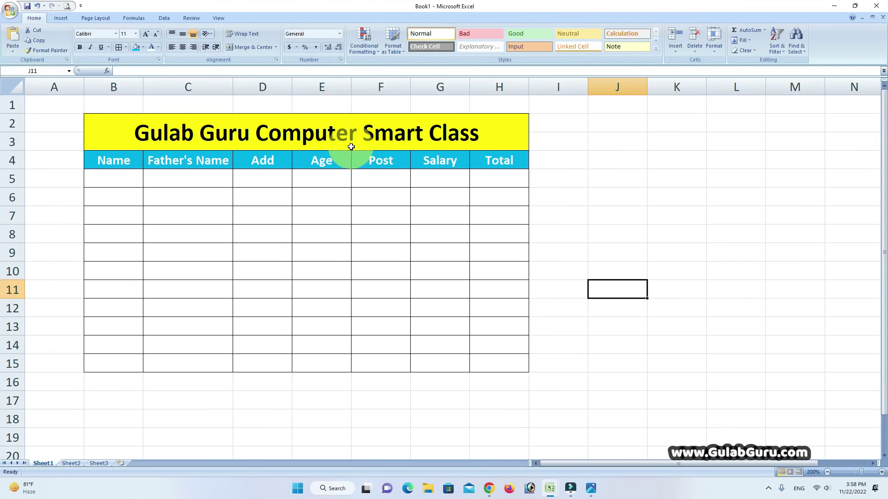
# - Select the table B2:H15 on Sheet1, group it with Sheet2 and Sheet3, and fill only the formats across the worksheets
pyautogui.moveTo(103, 126); pyautogui.dragTo(303, 356)
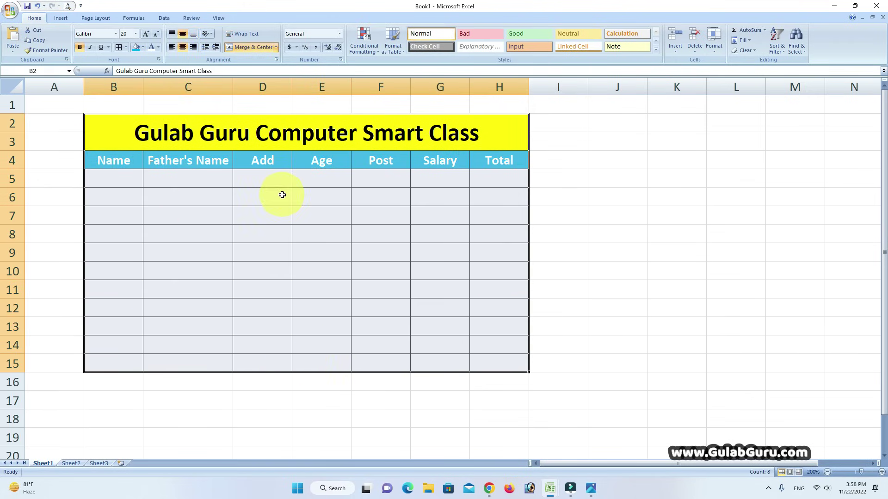
pyautogui.keyDown('ctrl'); pyautogui.click(71, 464); pyautogui.keyUp('ctrl')
pyautogui.keyDown('ctrl'); pyautogui.click(98, 464); pyautogui.keyUp('ctrl')
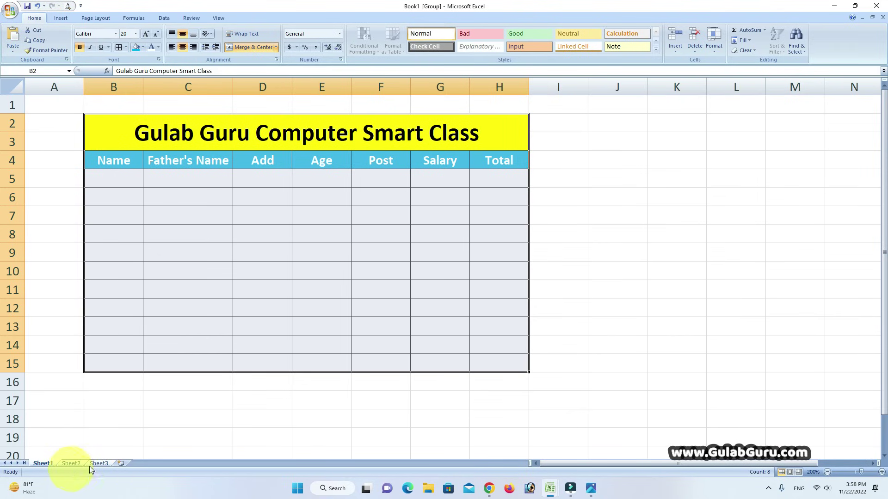
pyautogui.click(749, 42)
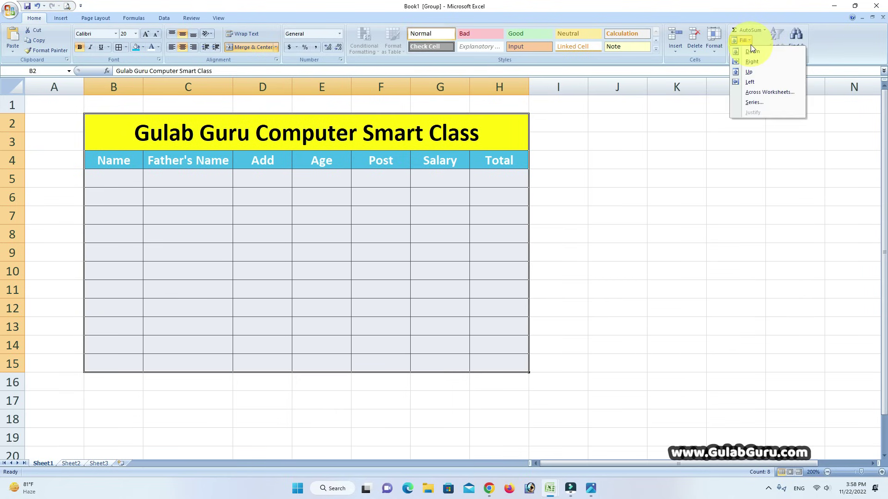
pyautogui.click(775, 91)
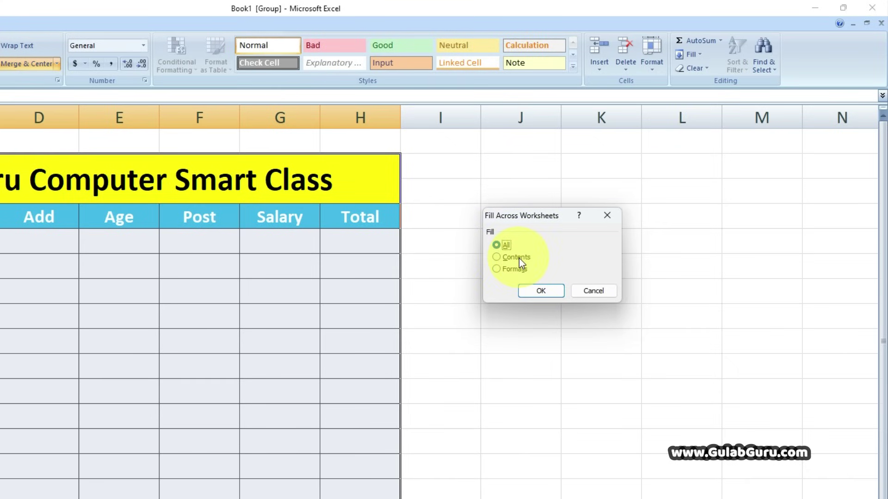
pyautogui.click(496, 257)
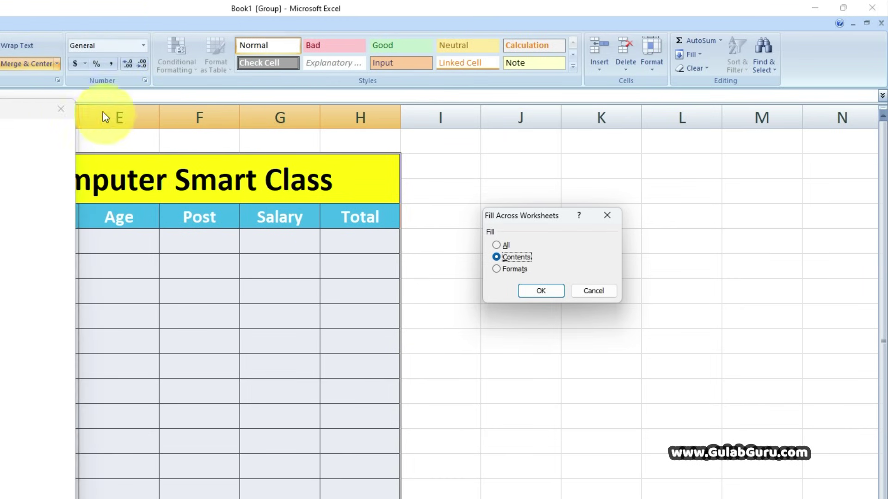
pyautogui.click(61, 107)
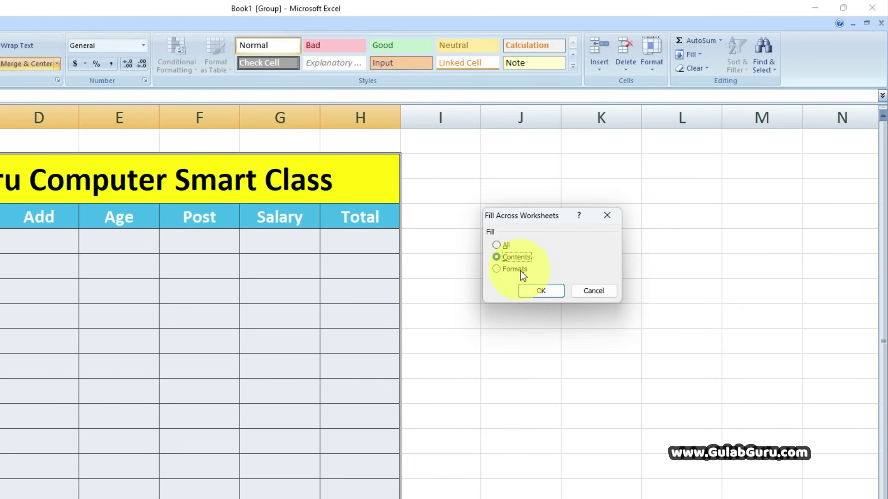
pyautogui.click(497, 269)
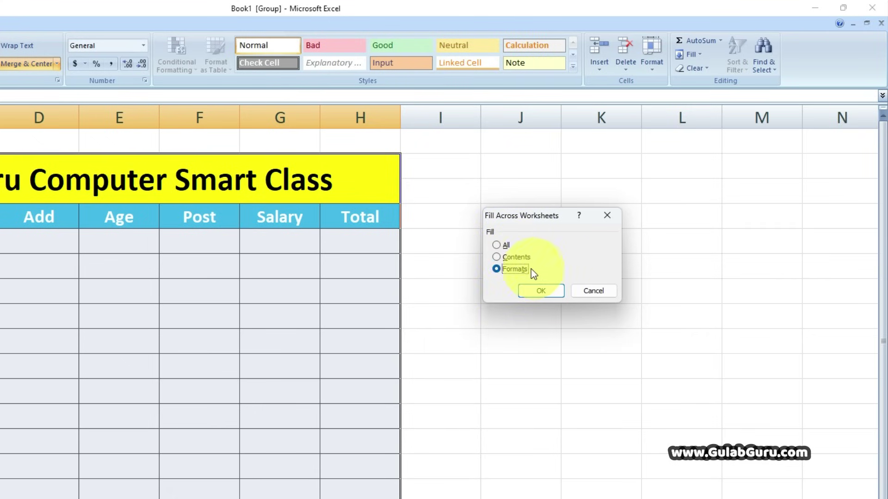
pyautogui.click(541, 291)
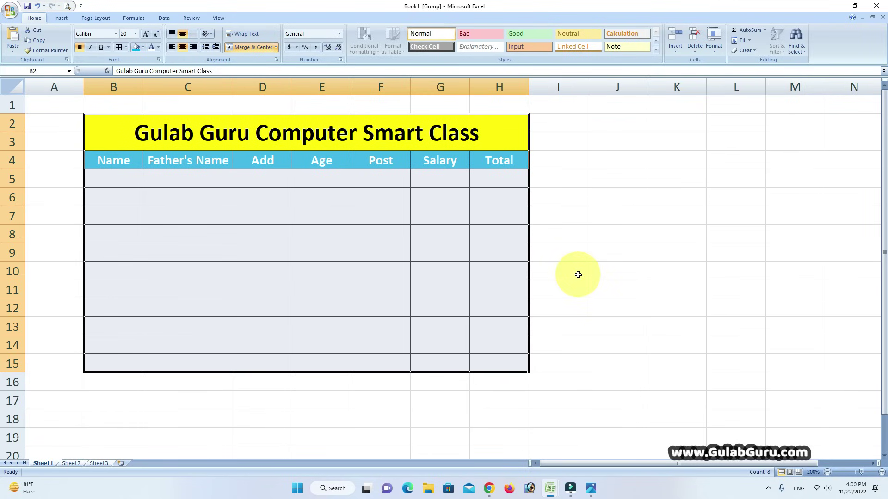
pyautogui.click(578, 274)
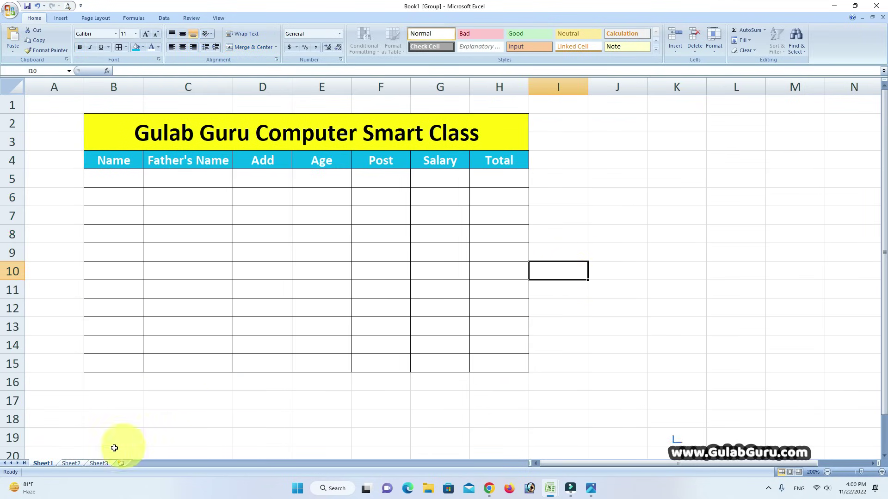
# - Check the copied table formatting on Sheet2 and Sheet3 and enter "Gulab Guru" in the yellow title cell of Sheet3
pyautogui.click(71, 463)
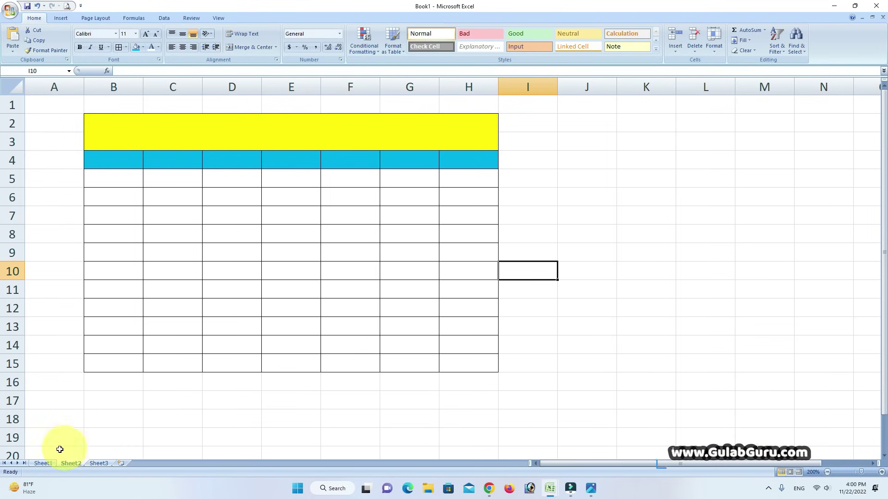
pyautogui.click(42, 463)
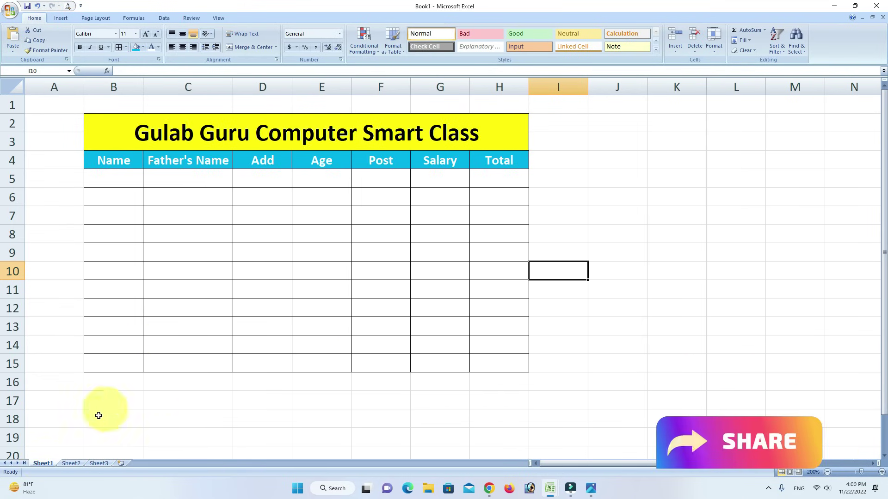
pyautogui.click(73, 463)
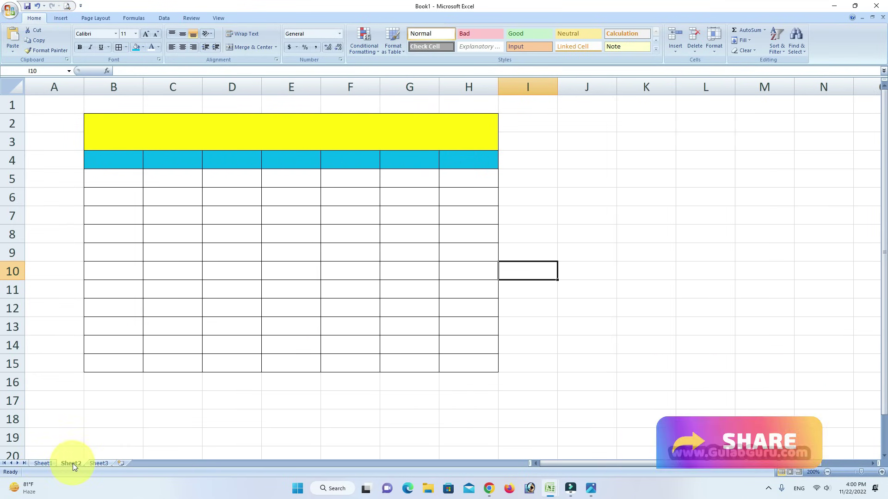
pyautogui.click(99, 463)
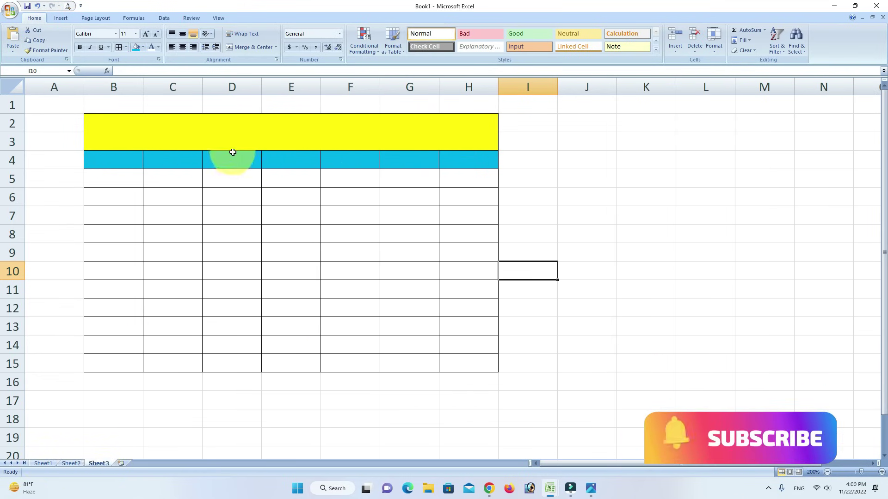
pyautogui.doubleClick(232, 133)
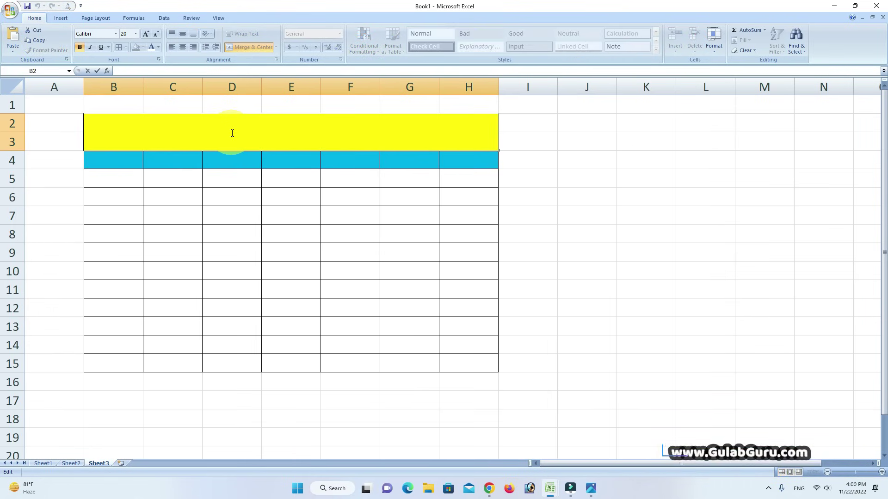
pyautogui.write('Gulab Guru')
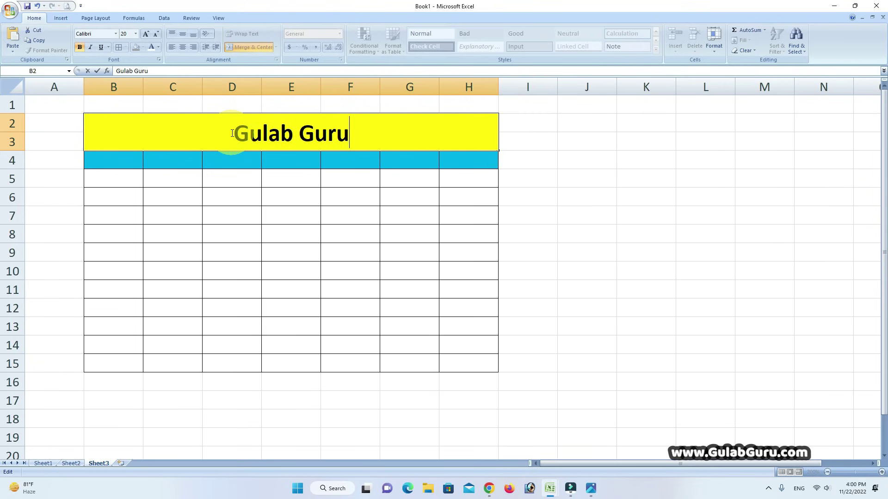
pyautogui.click(571, 301)
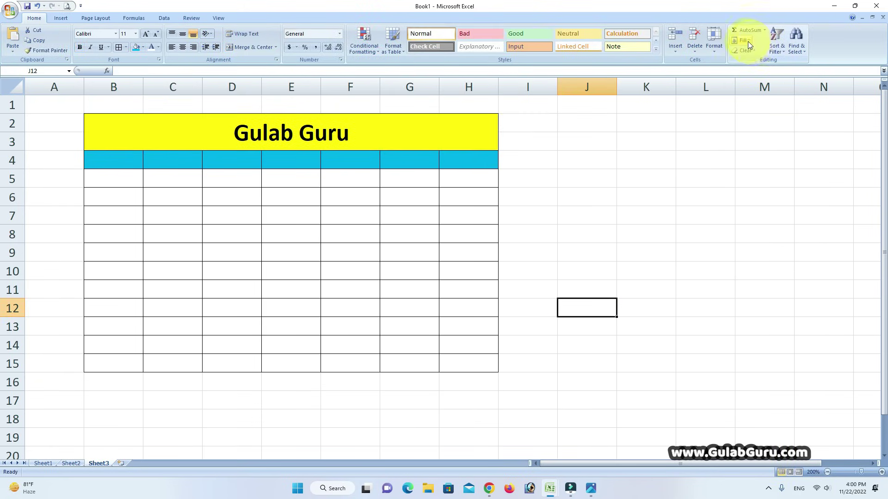
# - Review the Fill Series options for direction, type, step value and stop value, and close them without applying
pyautogui.click(745, 41)
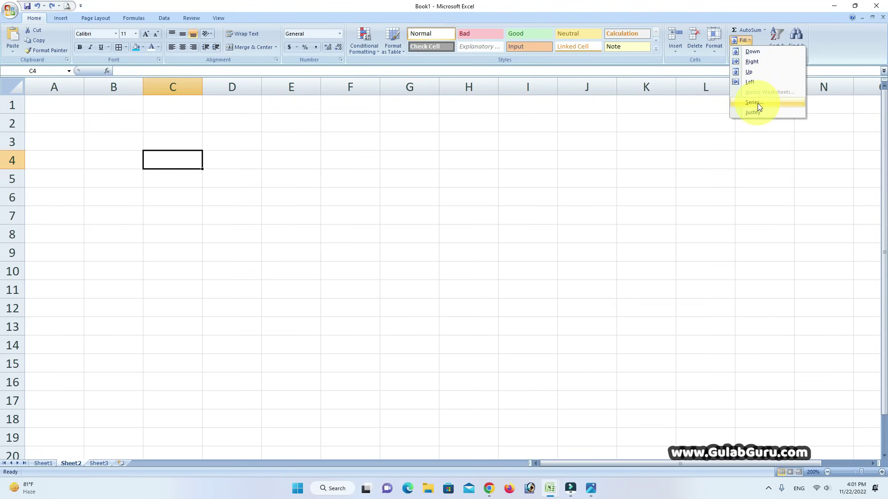
pyautogui.click(757, 104)
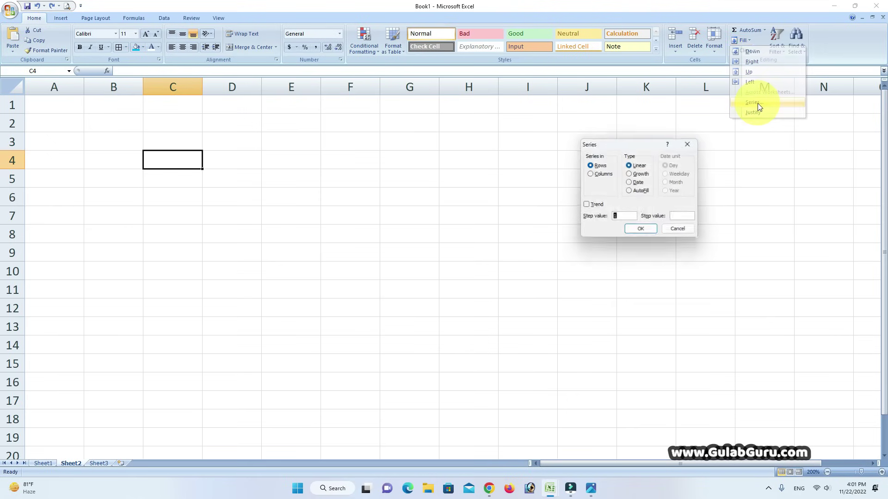
pyautogui.moveTo(626, 148); pyautogui.dragTo(478, 143)
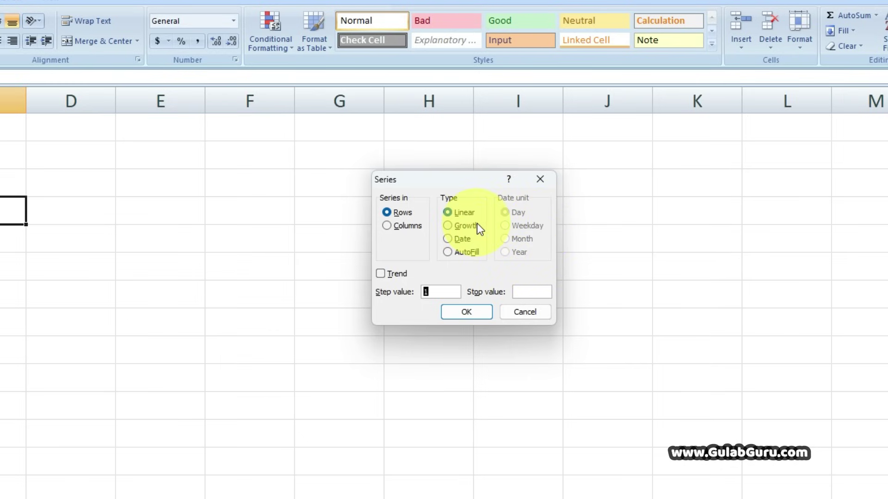
pyautogui.click(514, 312)
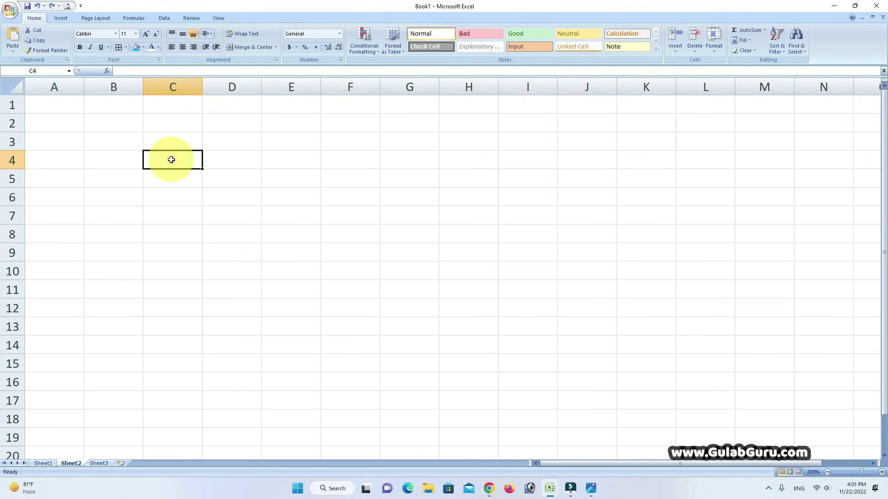
# - Enter 1 in cell C4 of Sheet2 as the starting value of a series
pyautogui.write('1')
pyautogui.click(277, 189)
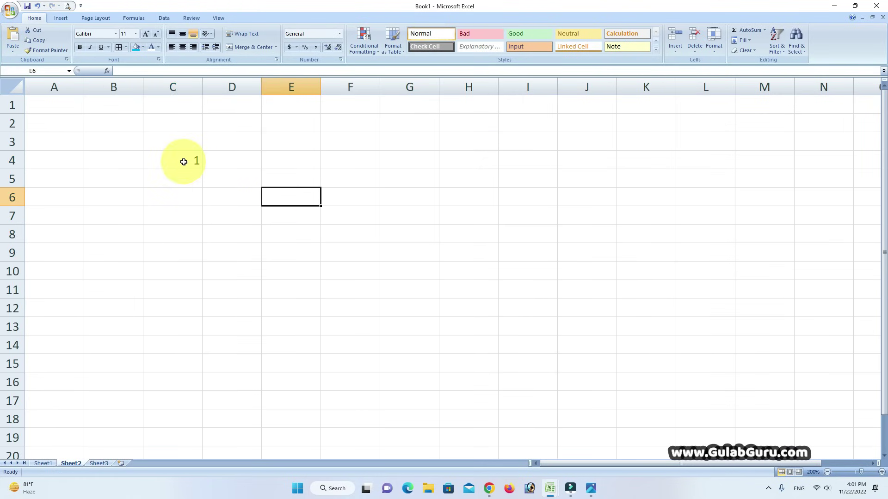
pyautogui.click(183, 162)
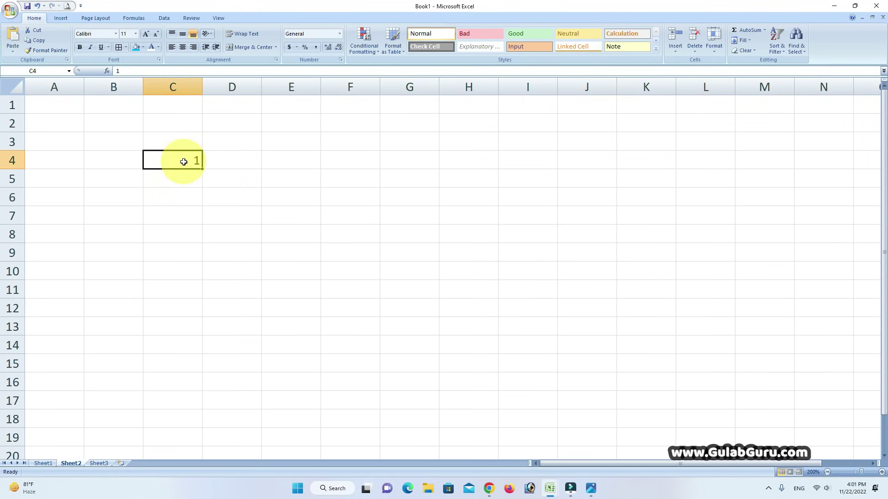
# - Fill a linear series down column C from cell C4 with step value 1 and stop value 100, and check it
pyautogui.click(751, 40)
pyautogui.click(751, 101)
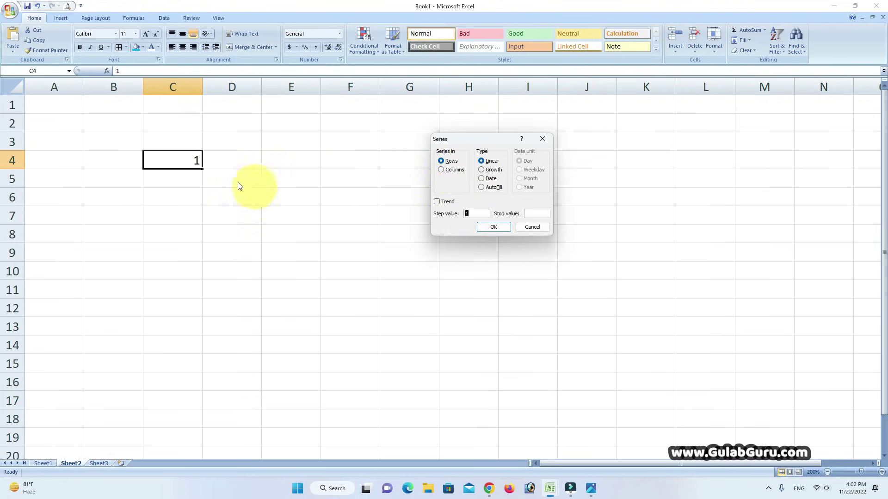
pyautogui.click(454, 169)
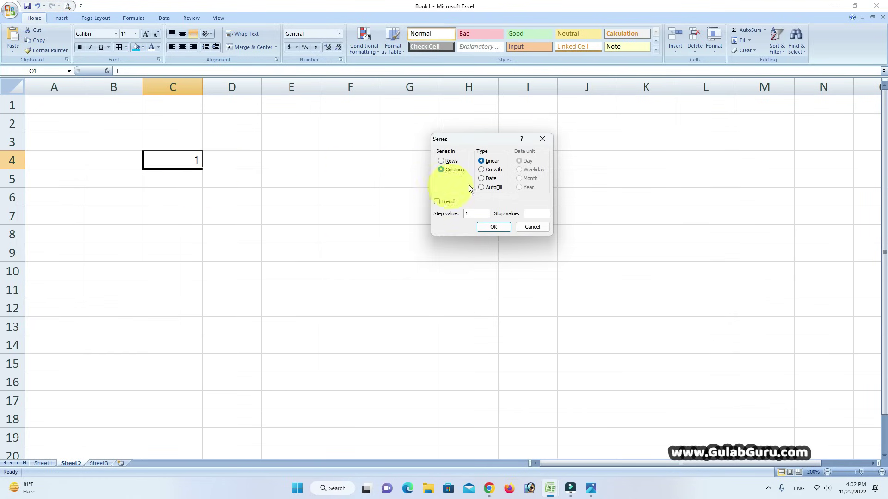
pyautogui.click(484, 161)
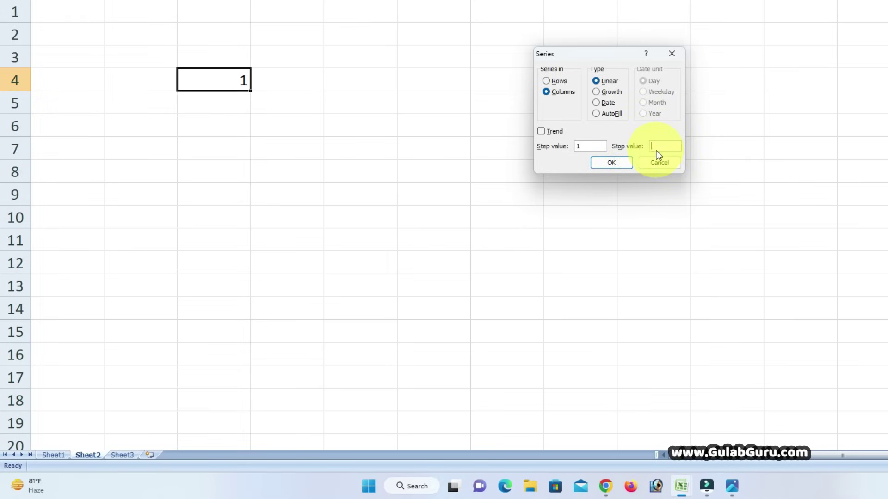
pyautogui.write('100')
pyautogui.click(615, 163)
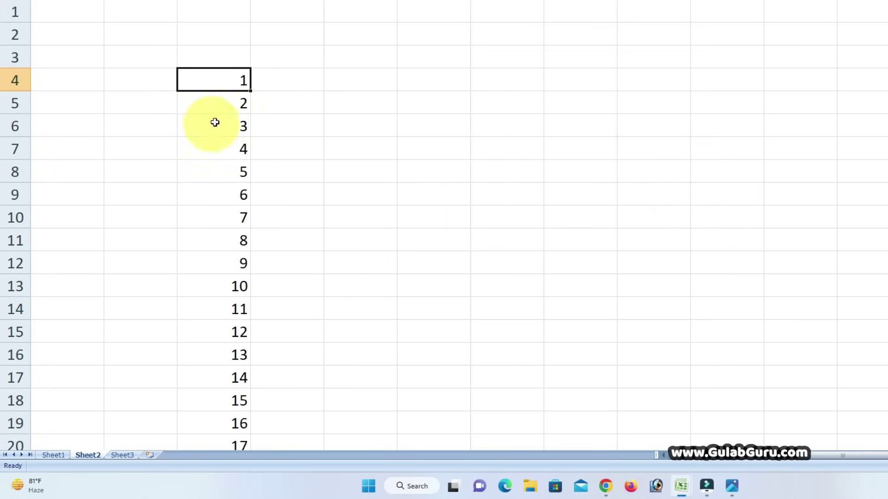
pyautogui.scroll(-20, 215, 122)
pyautogui.scroll(-9, 232, 251)
pyautogui.scroll(9, 231, 256)
pyautogui.scroll(20, 232, 262)
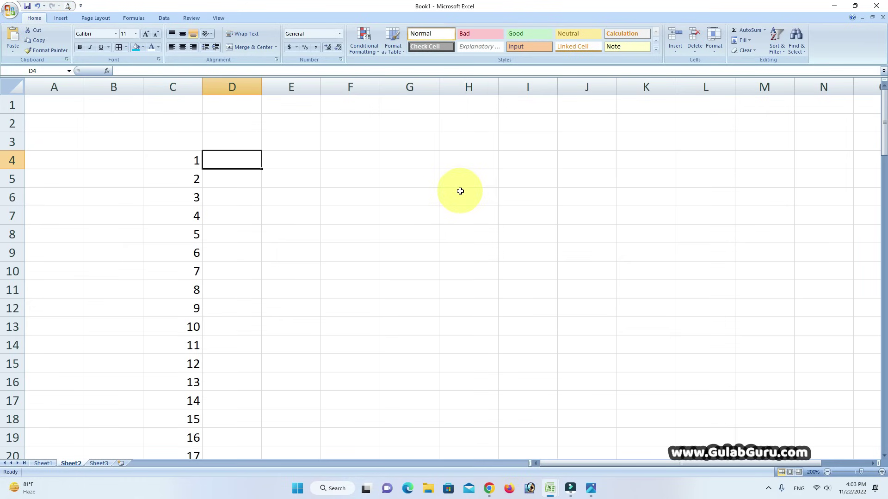
# - Enter 4 in cell D4 as the starting value of a second series
pyautogui.write('4')
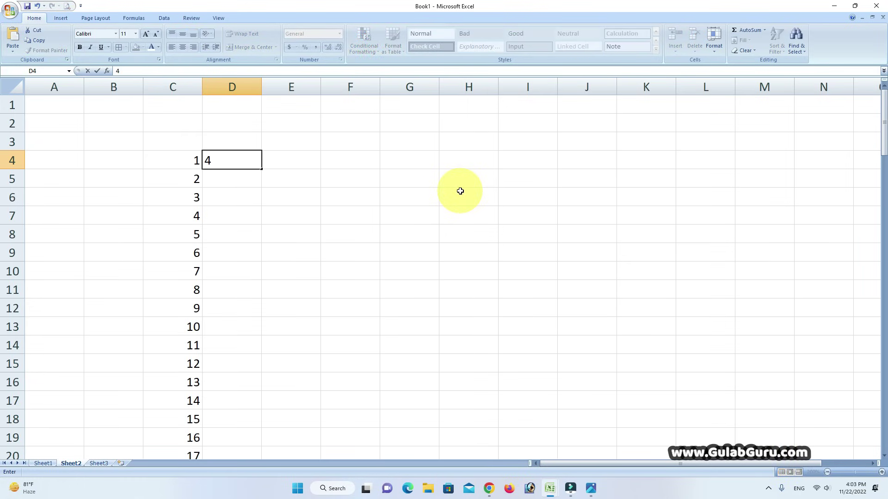
pyautogui.click(367, 184)
pyautogui.click(228, 160)
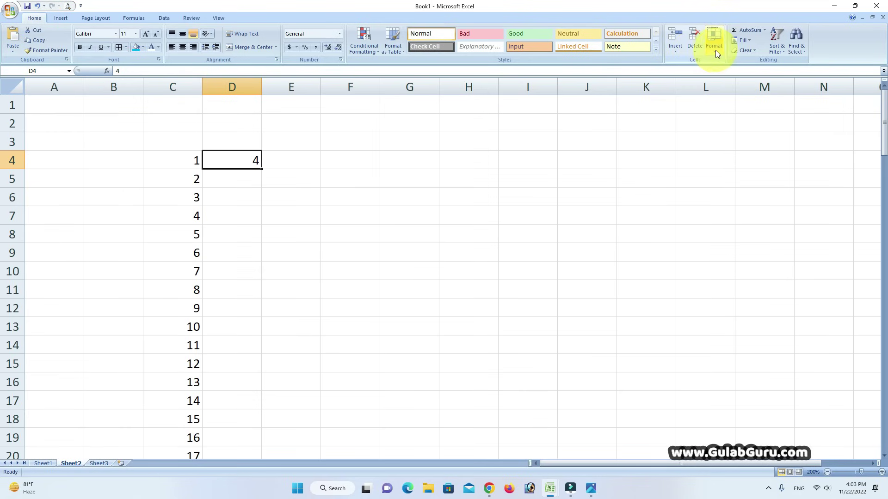
# - Fill a linear series down column D from cell D4 with step value 4 and stop value 40
pyautogui.click(748, 40)
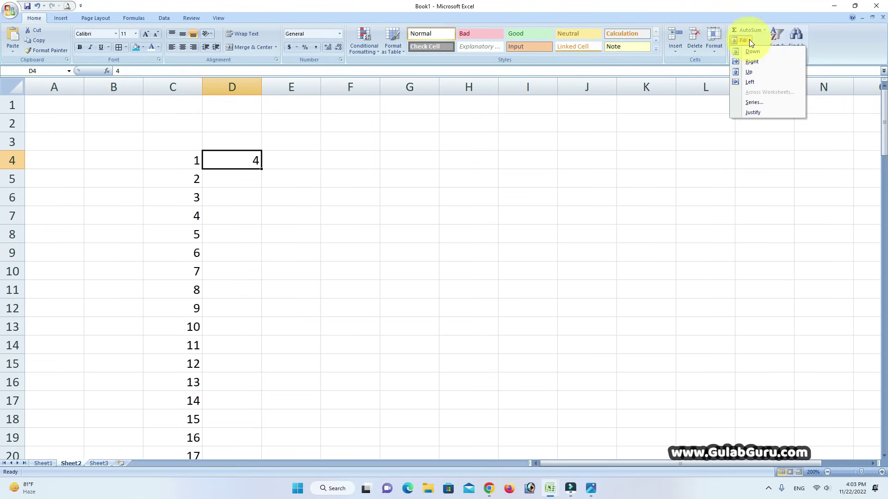
pyautogui.click(759, 101)
pyautogui.click(475, 214)
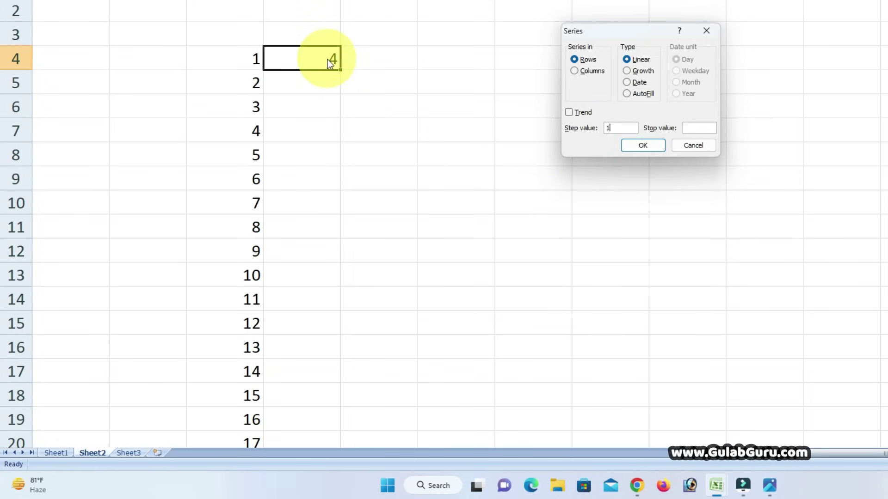
pyautogui.moveTo(613, 128); pyautogui.dragTo(598, 132)
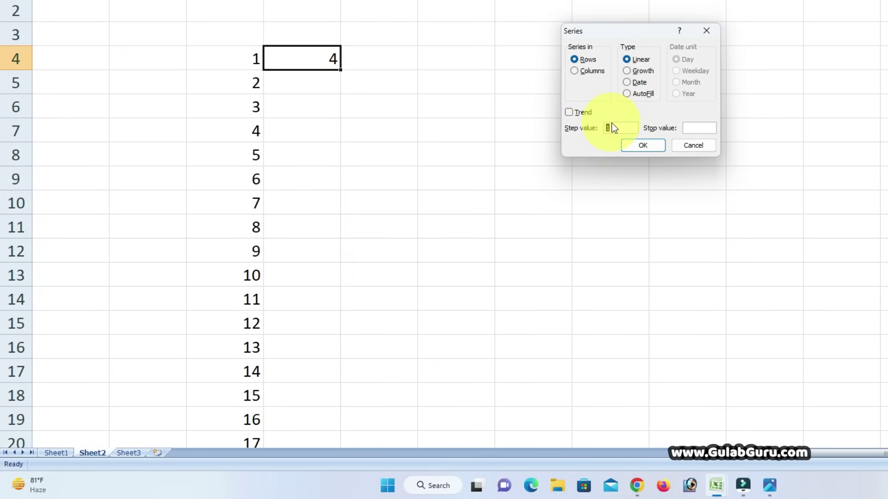
pyautogui.write('4')
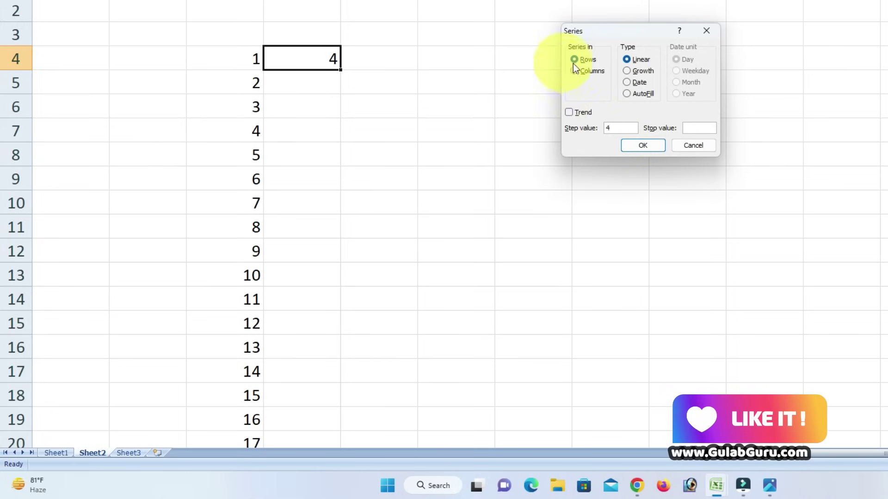
pyautogui.click(575, 72)
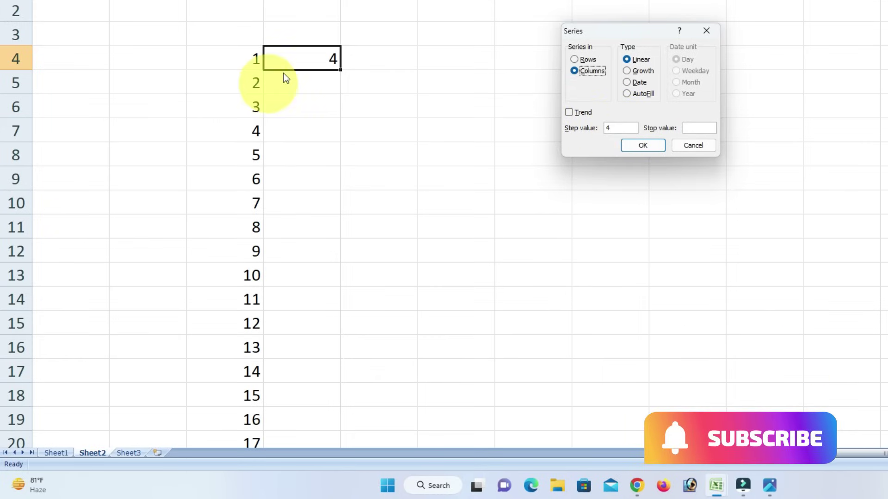
pyautogui.click(702, 129)
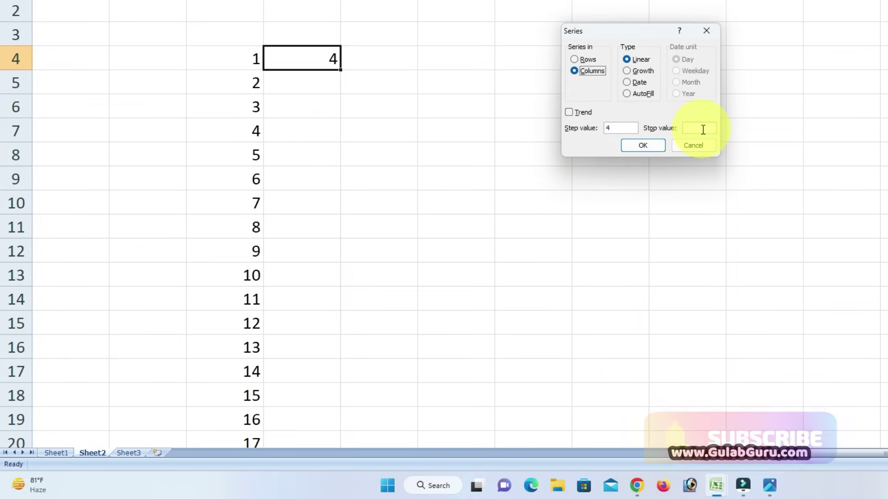
pyautogui.write('40')
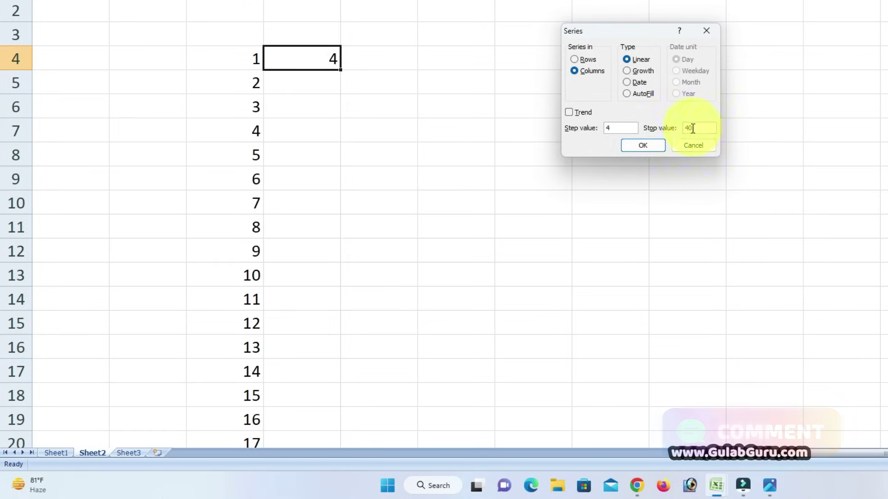
pyautogui.click(643, 145)
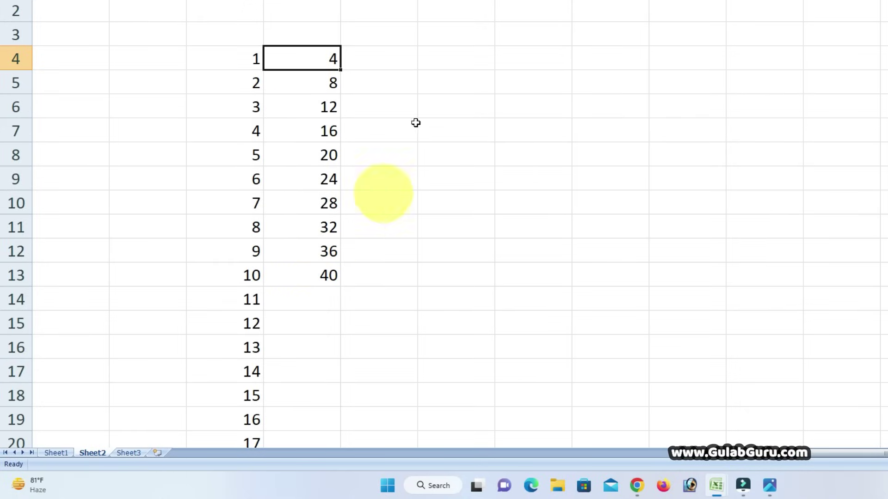
# - Enter Sunday in cell E4 as the starting value of a weekday series
pyautogui.click(391, 60)
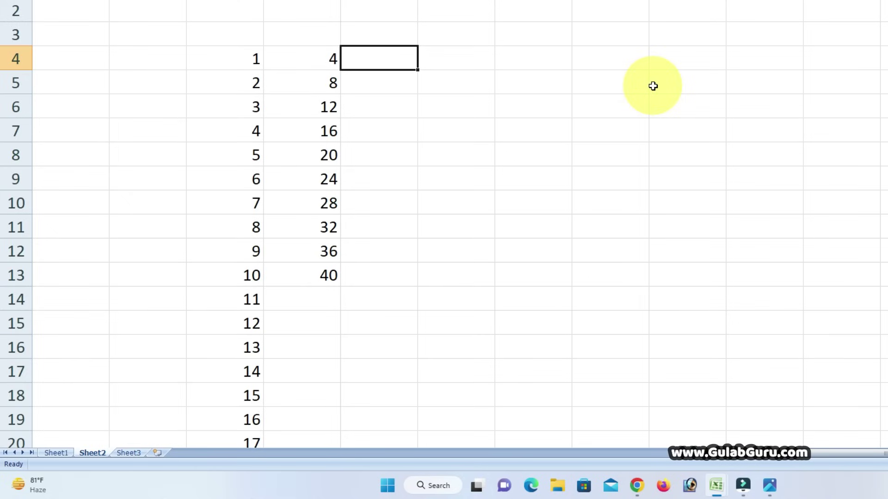
pyautogui.write('s')
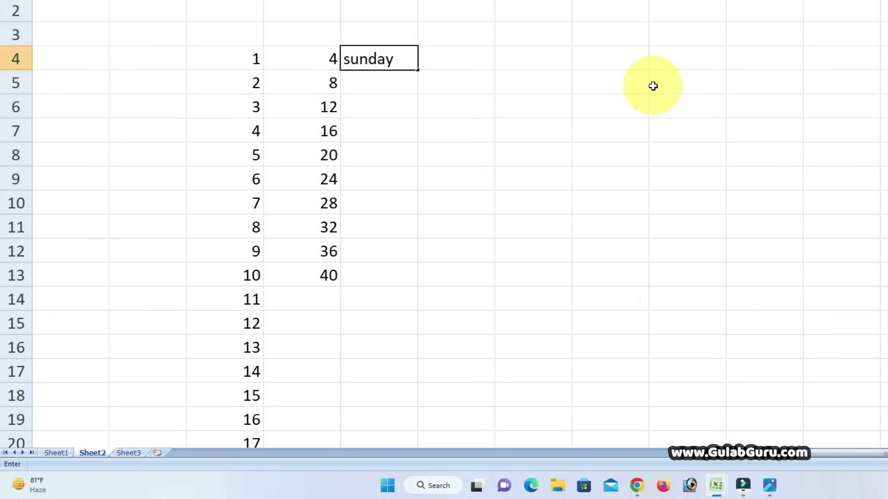
pyautogui.write('unday')
pyautogui.click(653, 86)
# - Fill cells E4 to E10 with the weekdays using a Fill Series of type AutoFill in columns
pyautogui.moveTo(395, 60); pyautogui.dragTo(390, 203)
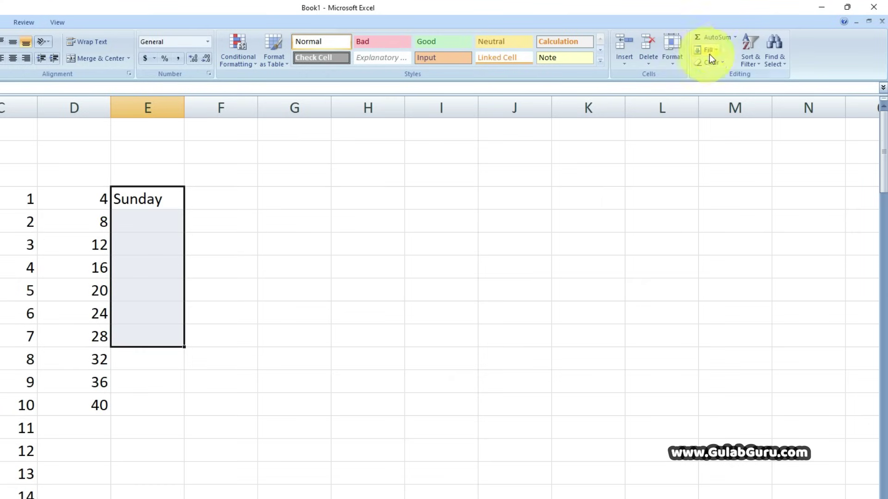
pyautogui.click(715, 50)
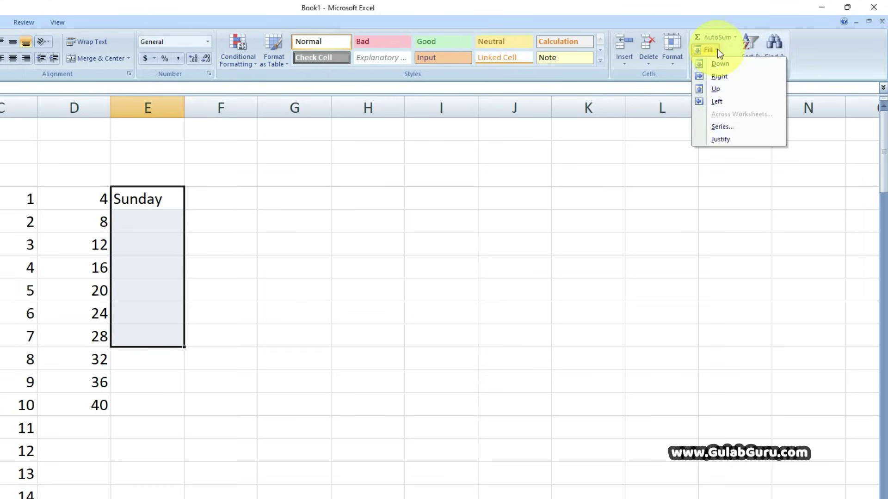
pyautogui.click(722, 126)
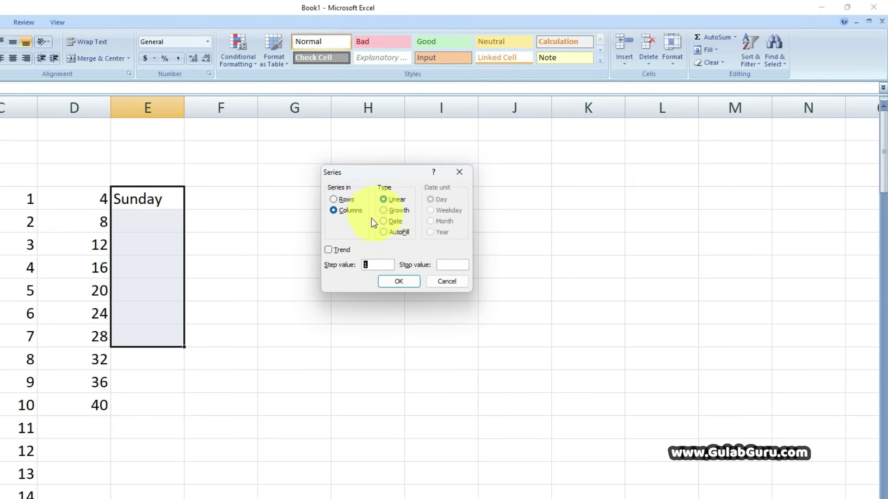
pyautogui.click(400, 282)
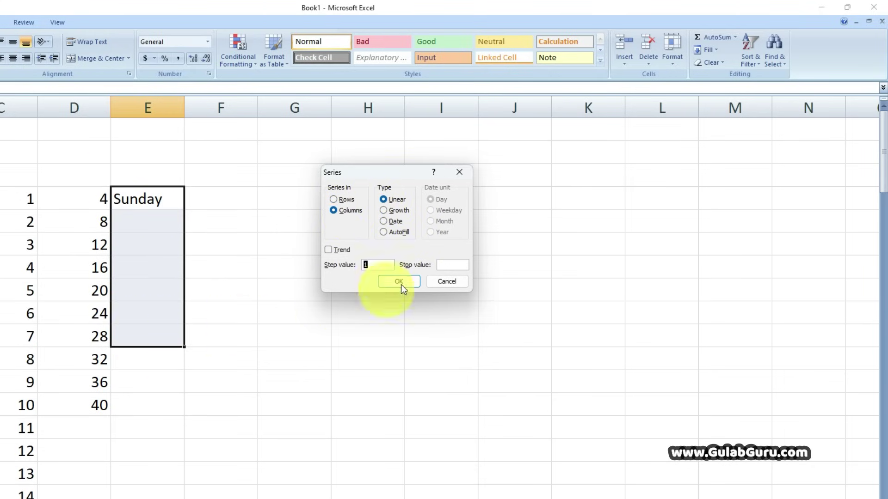
pyautogui.click(384, 232)
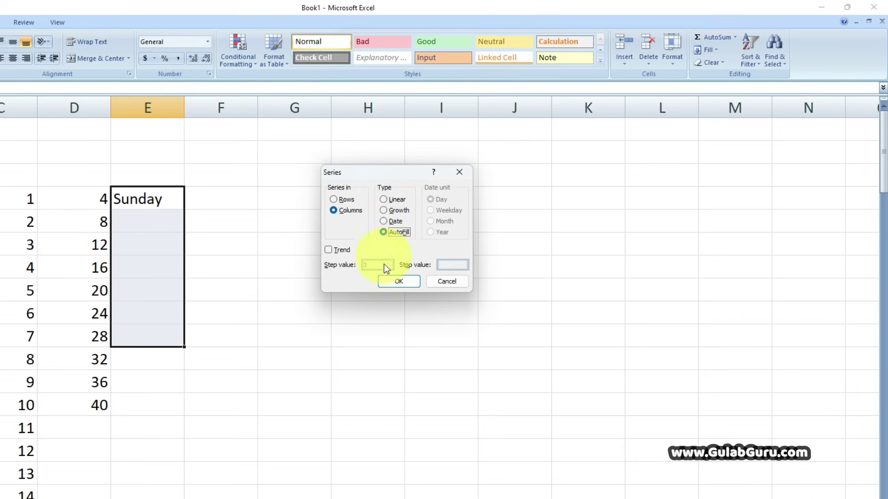
pyautogui.click(398, 281)
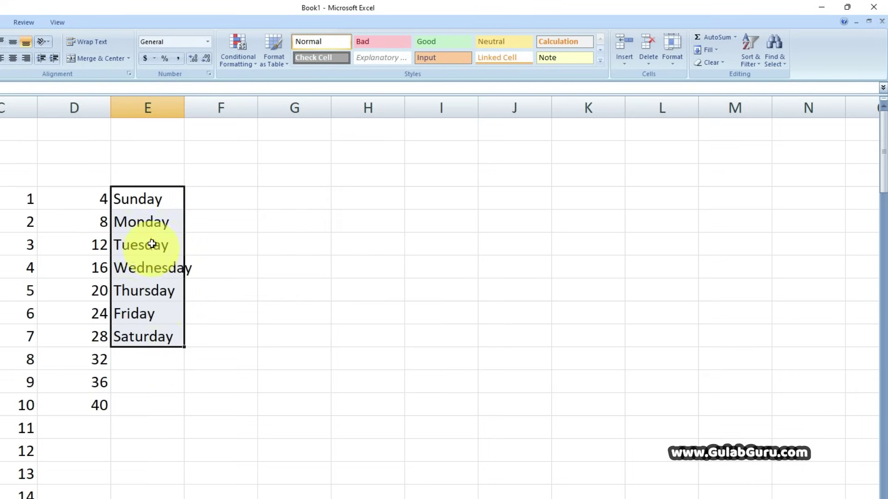
# - Enter january in cell F4 and fill the months down to cell F15 with an AutoFill type series
pyautogui.click(239, 197)
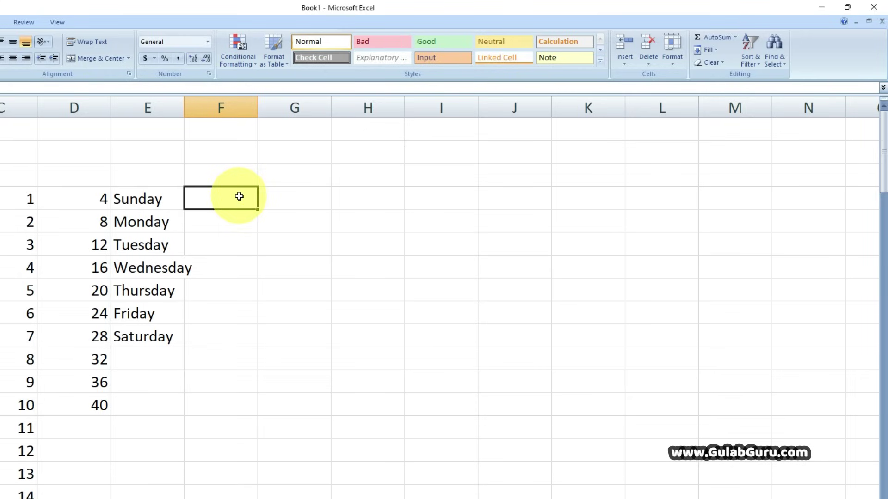
pyautogui.write('january')
pyautogui.moveTo(232, 197); pyautogui.dragTo(226, 444)
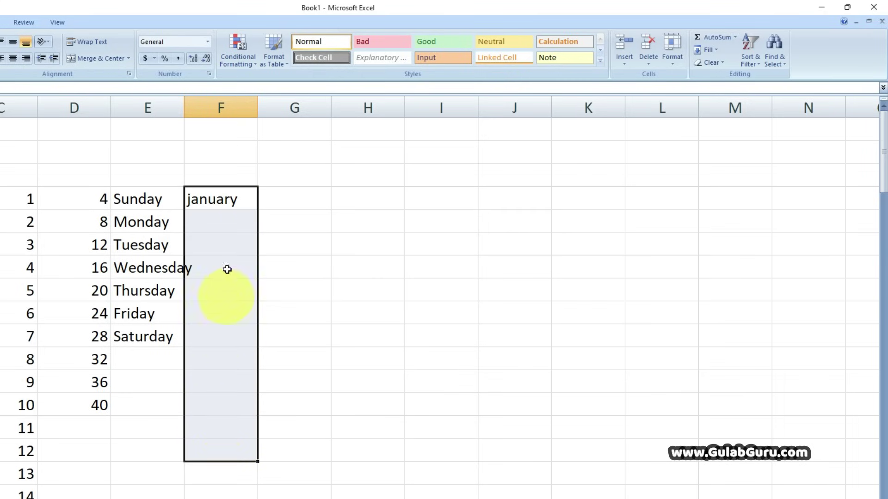
pyautogui.click(711, 51)
pyautogui.click(722, 128)
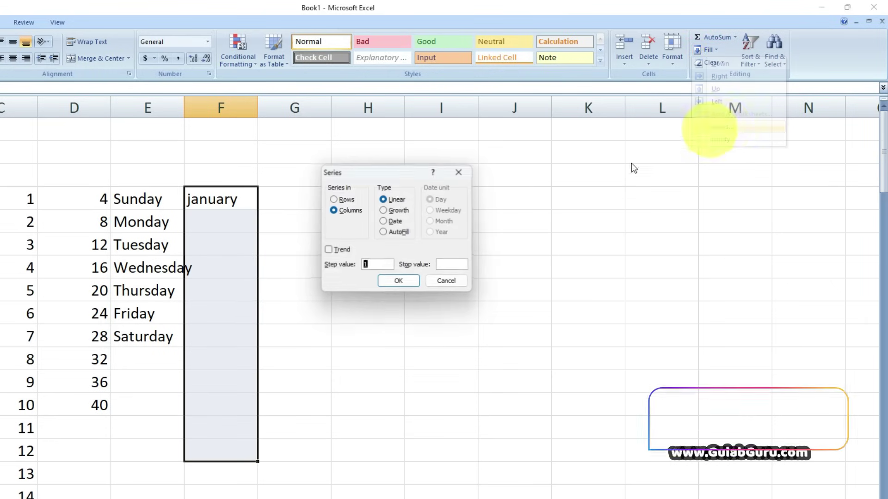
pyautogui.click(398, 232)
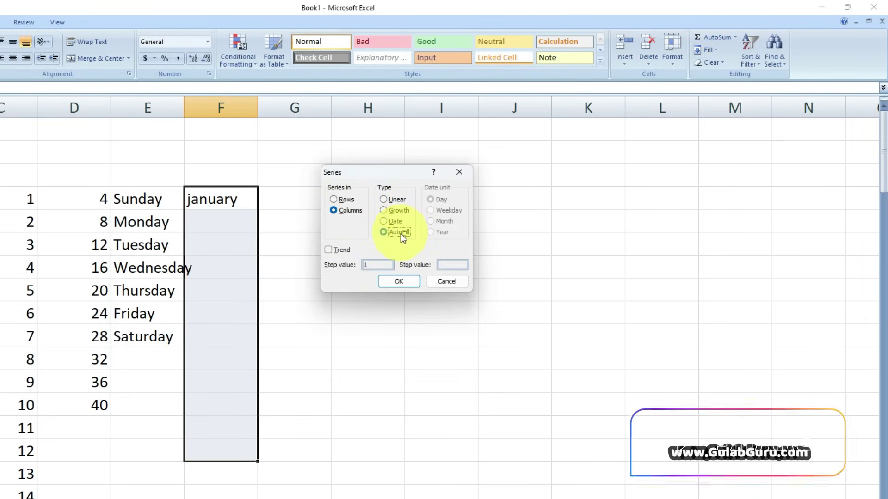
pyautogui.click(395, 282)
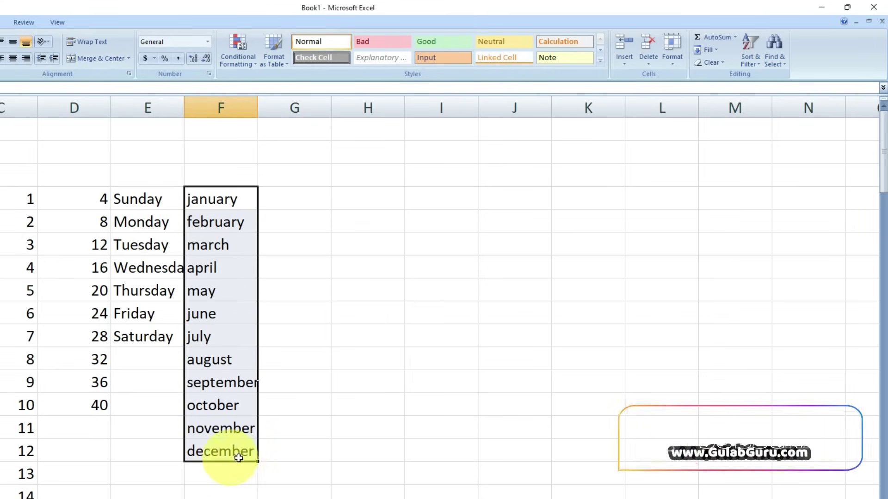
# - Enter 4 in cell G4 as a starting value, and look at the Series types without applying any
pyautogui.click(301, 196)
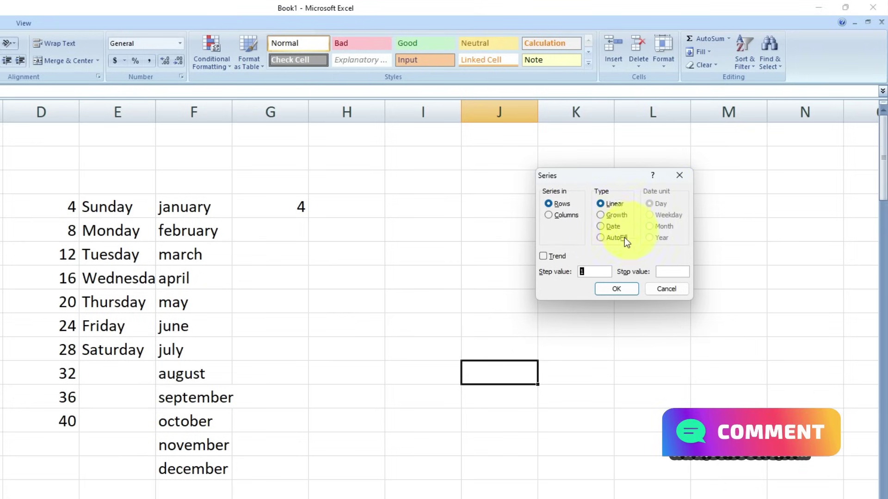
pyautogui.click(615, 204)
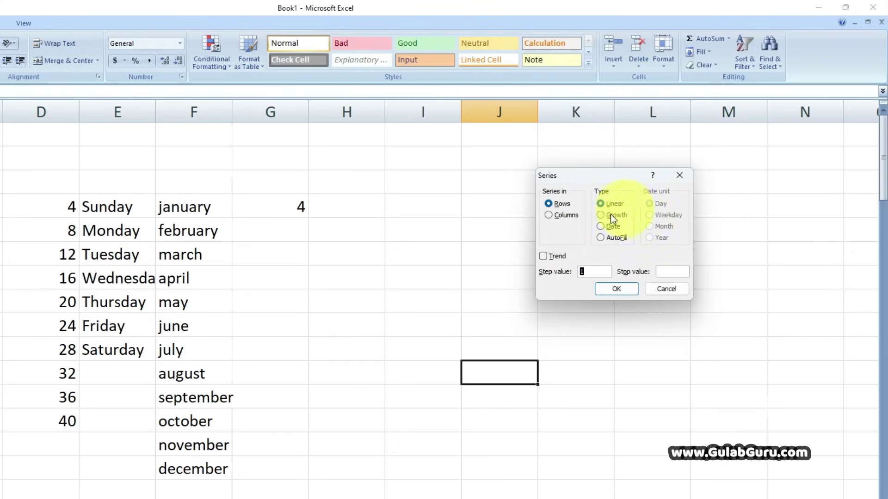
pyautogui.click(679, 175)
# - Fill a growth series with step value 2 down the selected cells of column G, starting from cell G4
pyautogui.click(301, 206)
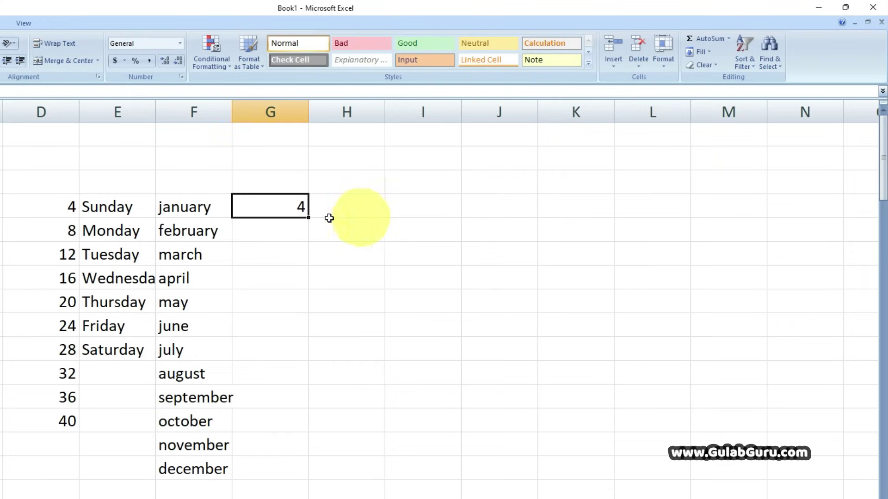
pyautogui.moveTo(294, 208); pyautogui.dragTo(292, 495)
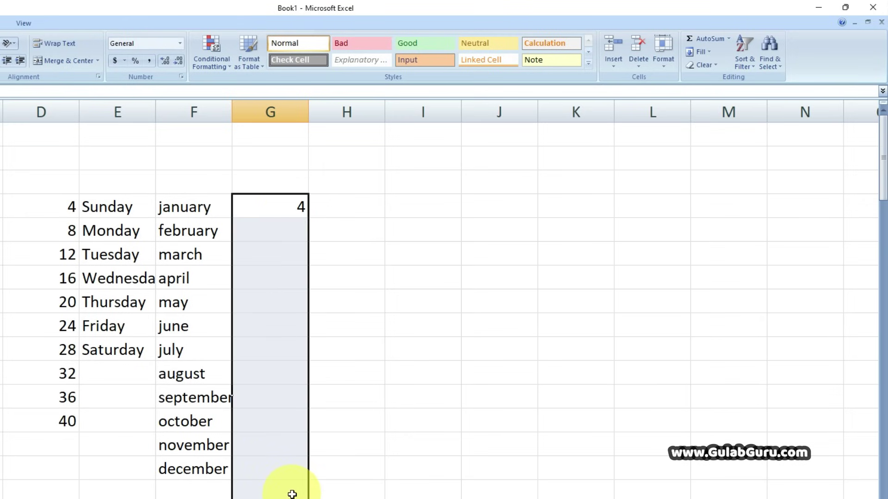
pyautogui.click(705, 52)
pyautogui.click(724, 132)
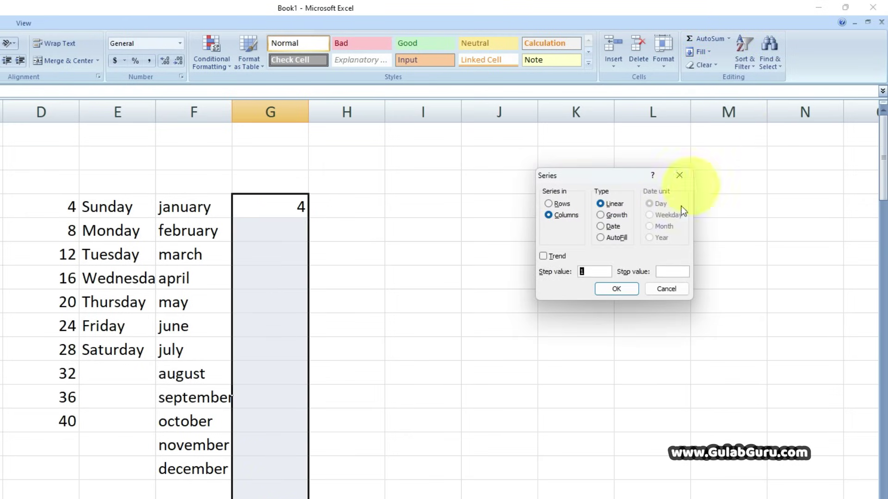
pyautogui.click(610, 215)
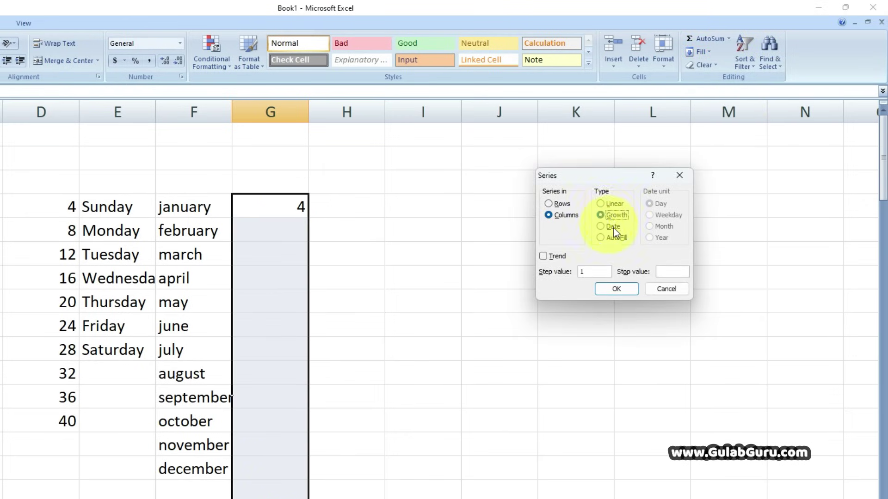
pyautogui.doubleClick(591, 273)
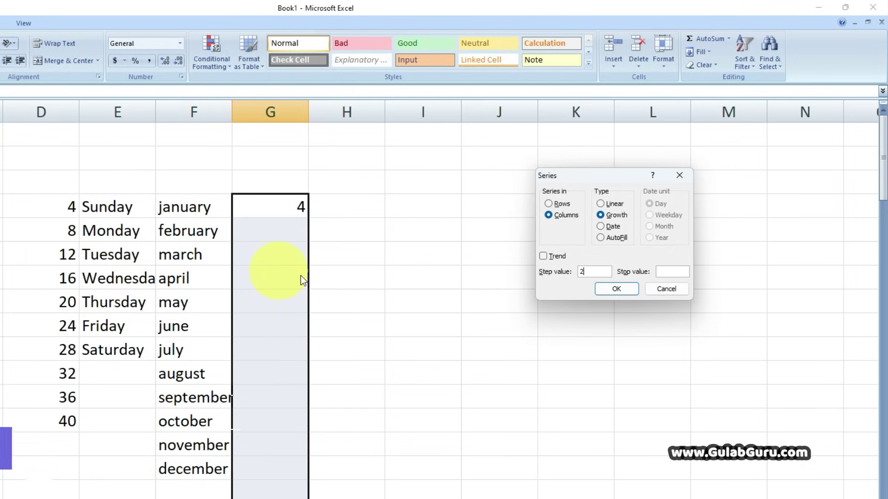
pyautogui.click(615, 289)
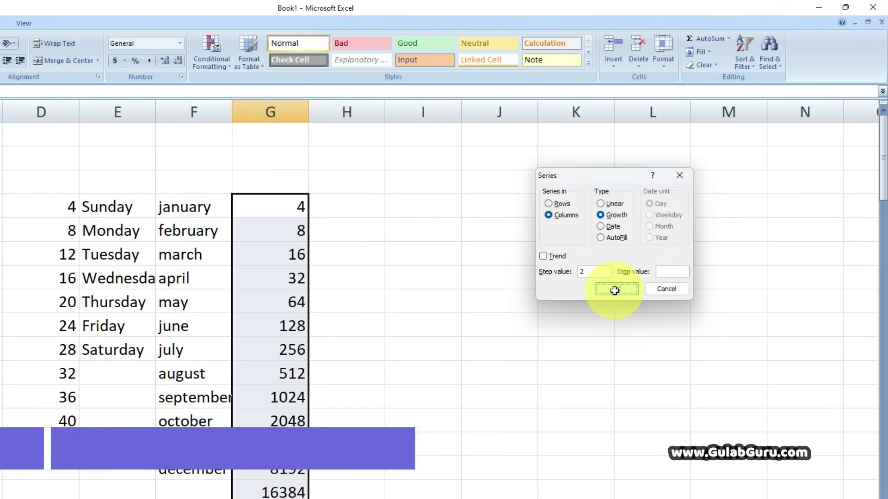
pyautogui.click(396, 352)
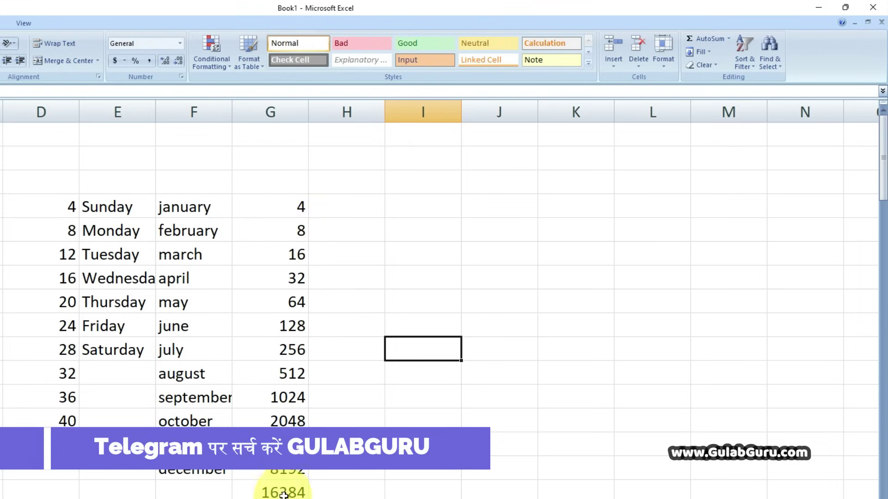
pyautogui.click(711, 54)
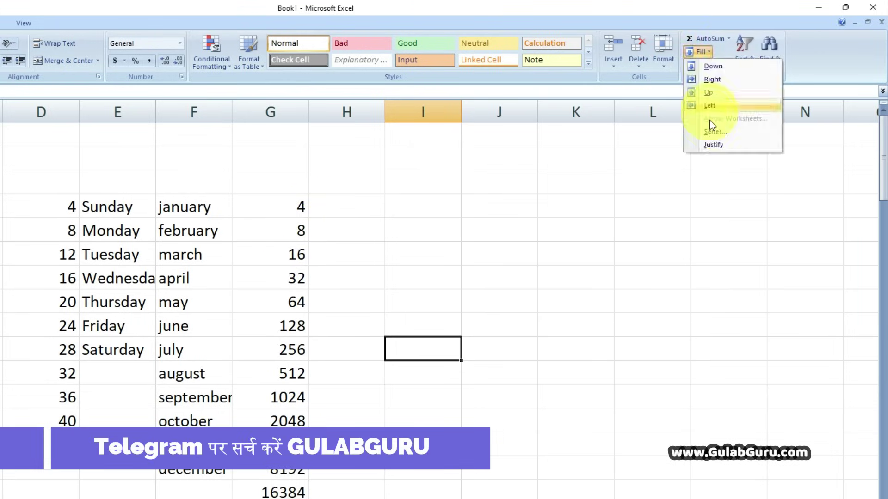
pyautogui.click(719, 131)
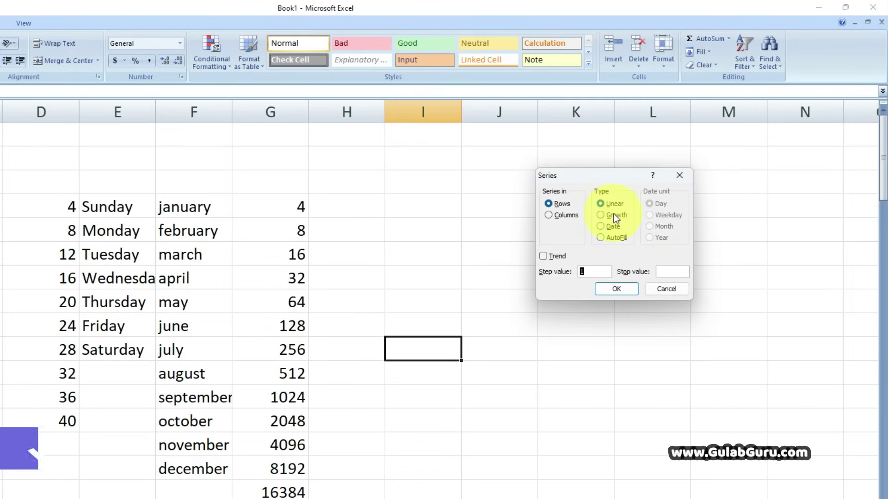
pyautogui.click(616, 289)
# - Enter the date 11/01/2022 in cell H4 as the starting value of a date series
pyautogui.click(367, 207)
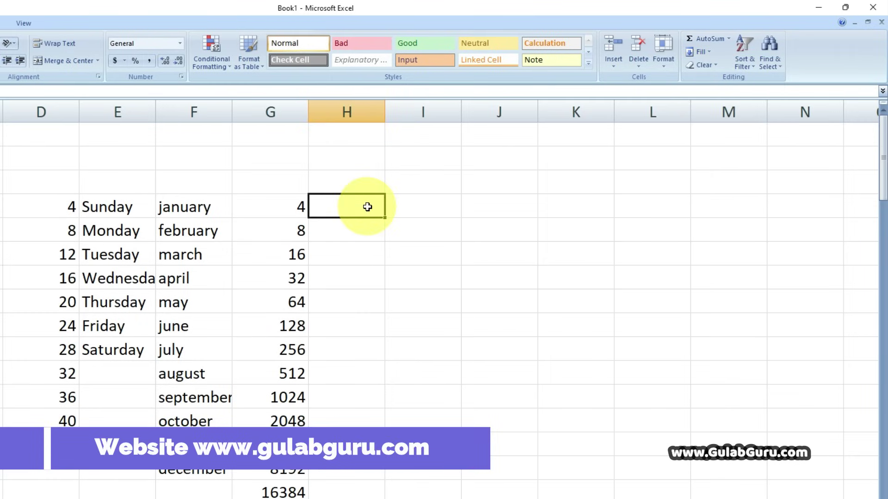
pyautogui.write('11/01/2022')
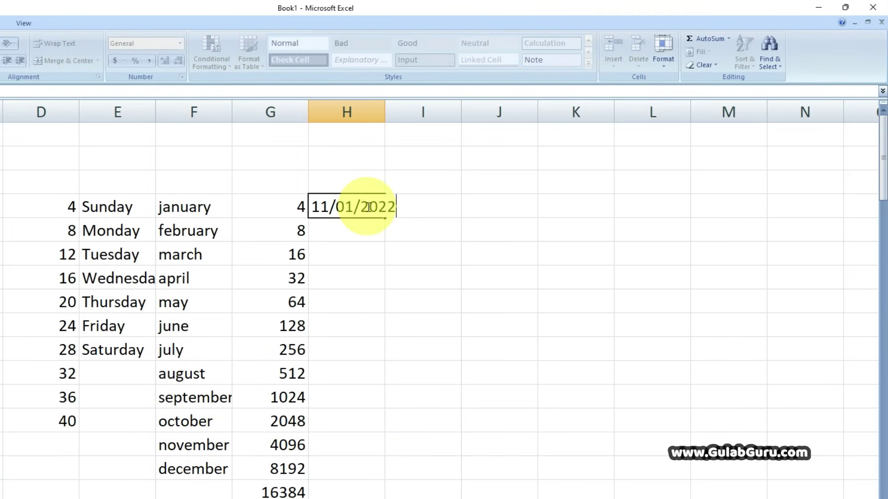
pyautogui.click(432, 244)
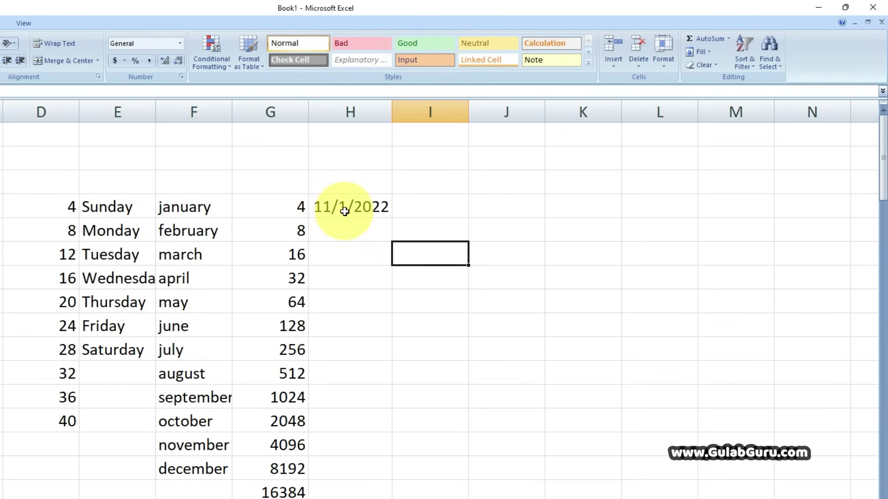
pyautogui.click(360, 204)
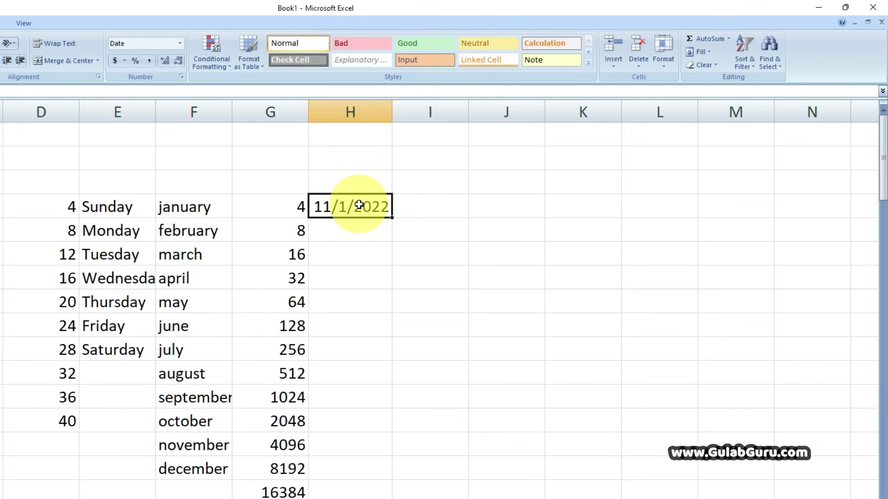
pyautogui.click(708, 51)
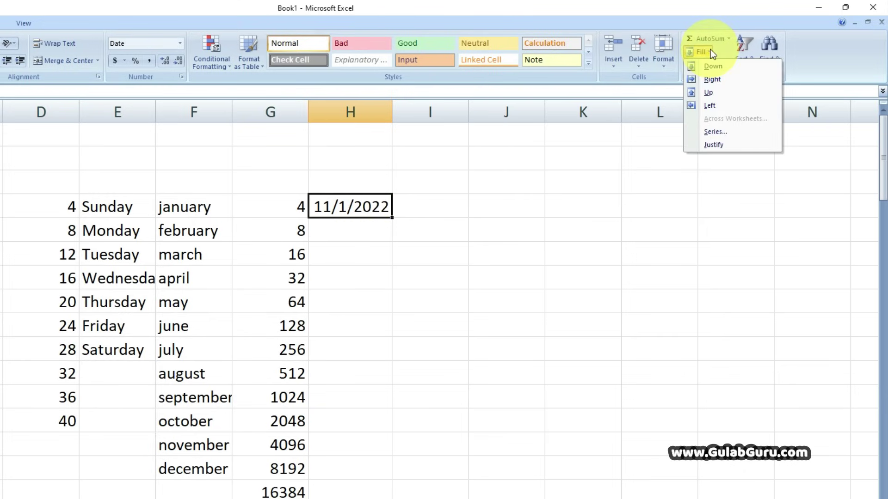
pyautogui.click(713, 132)
pyautogui.moveTo(615, 175); pyautogui.dragTo(519, 157)
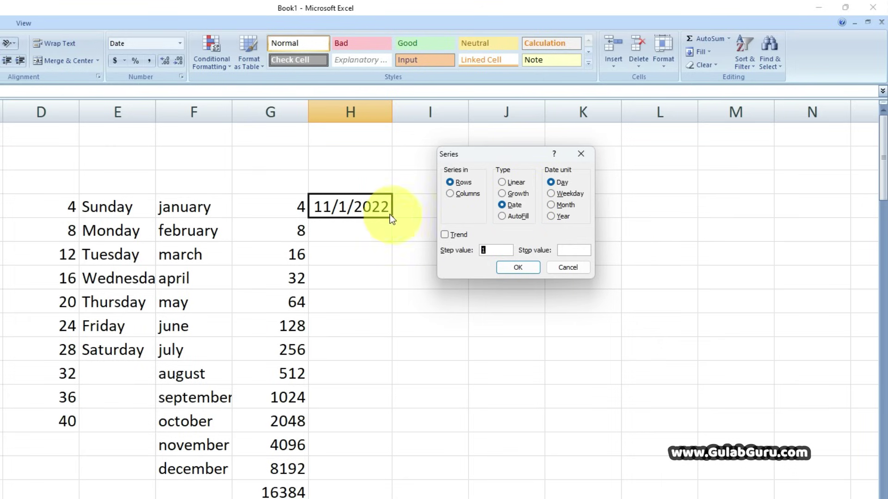
pyautogui.click(467, 193)
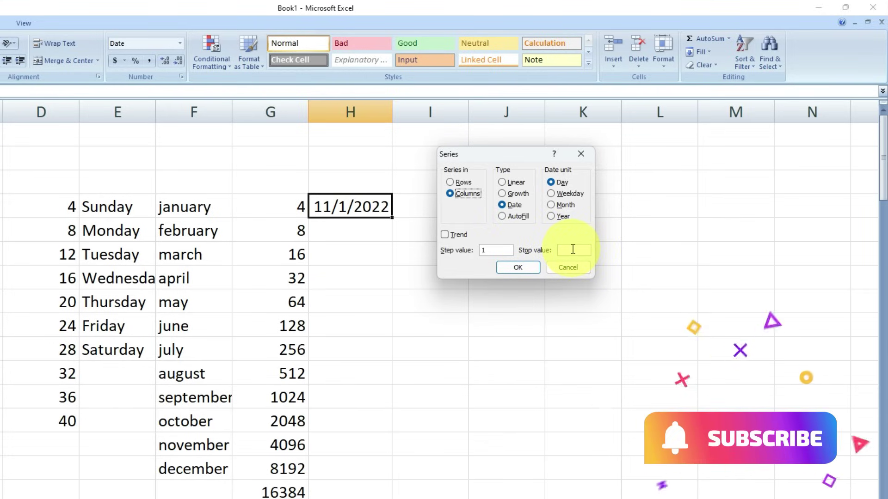
pyautogui.click(580, 154)
# - Try a daily date series with step value 1 down cells H4 to H18, fit column H's width, and undo both
pyautogui.moveTo(348, 202); pyautogui.dragTo(352, 497)
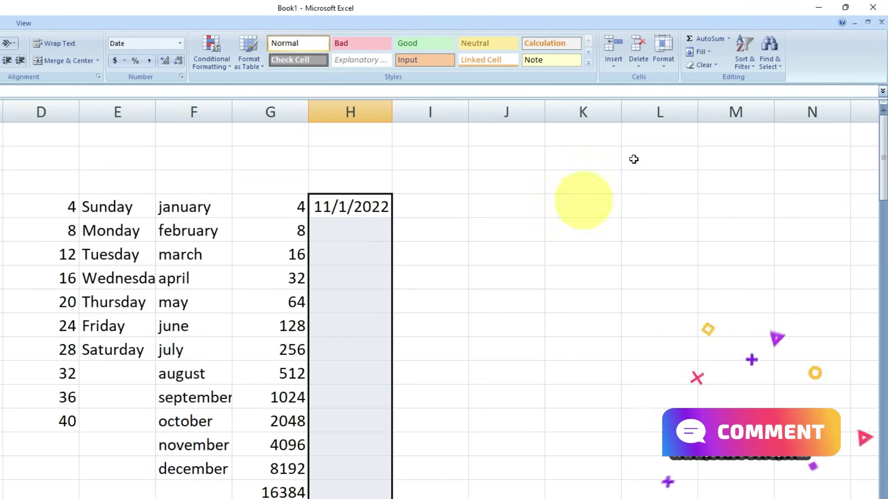
pyautogui.click(710, 52)
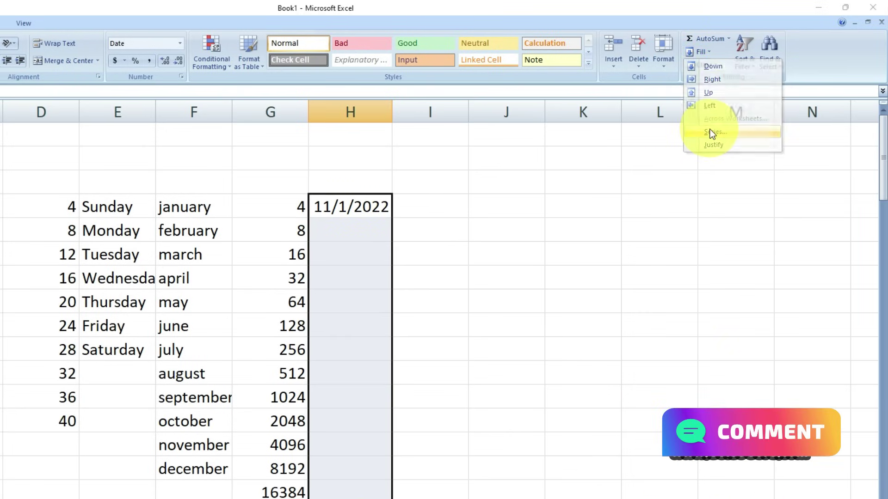
pyautogui.click(712, 133)
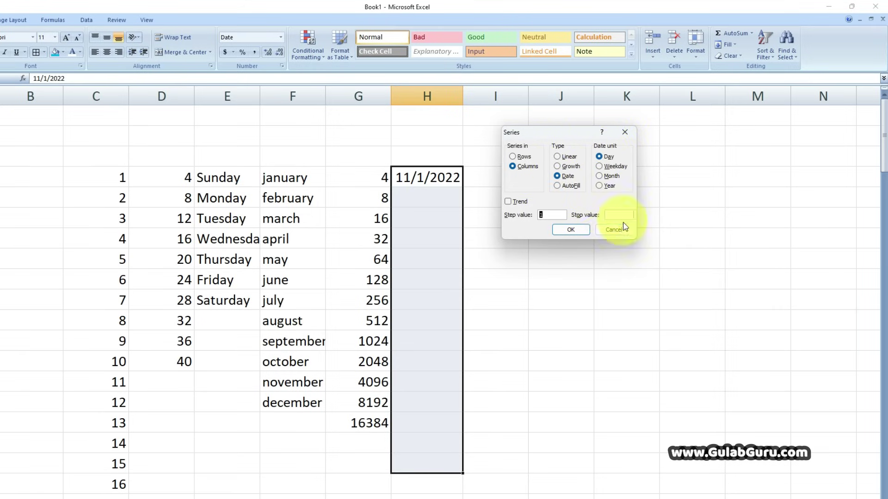
pyautogui.click(565, 234)
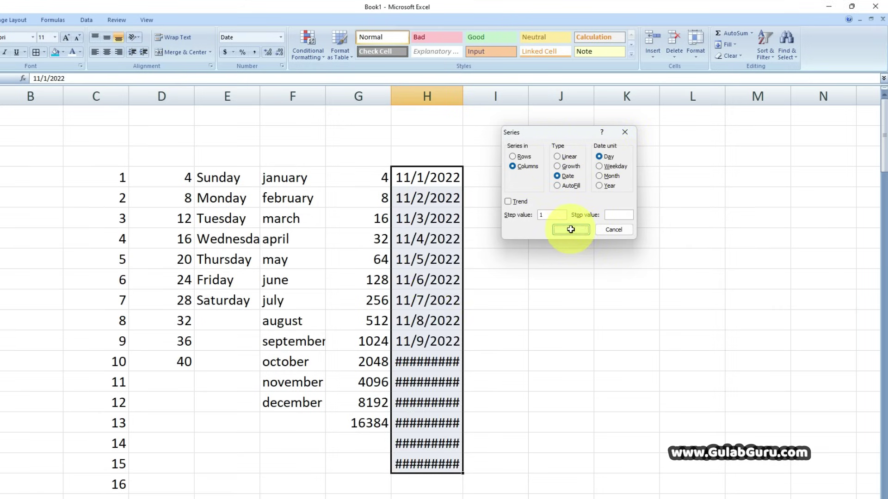
pyautogui.doubleClick(464, 92)
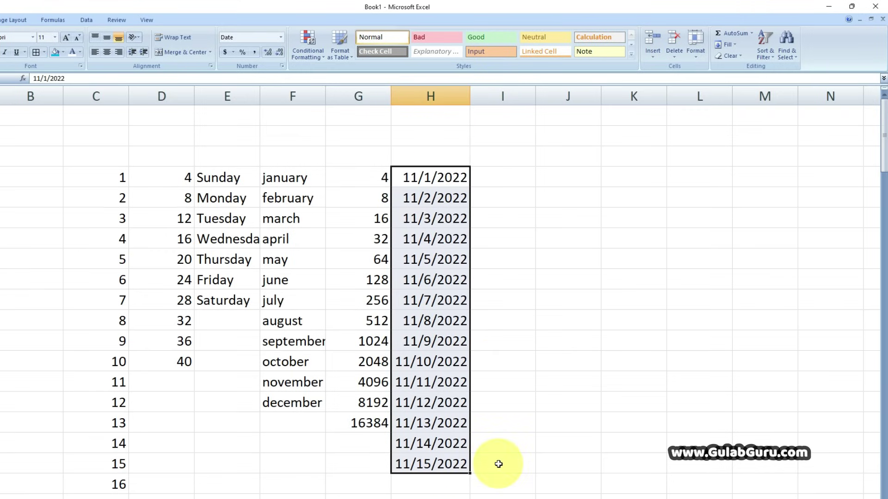
pyautogui.hotkey('ctrl', 'z')
pyautogui.hotkey('ctrl', 'z')
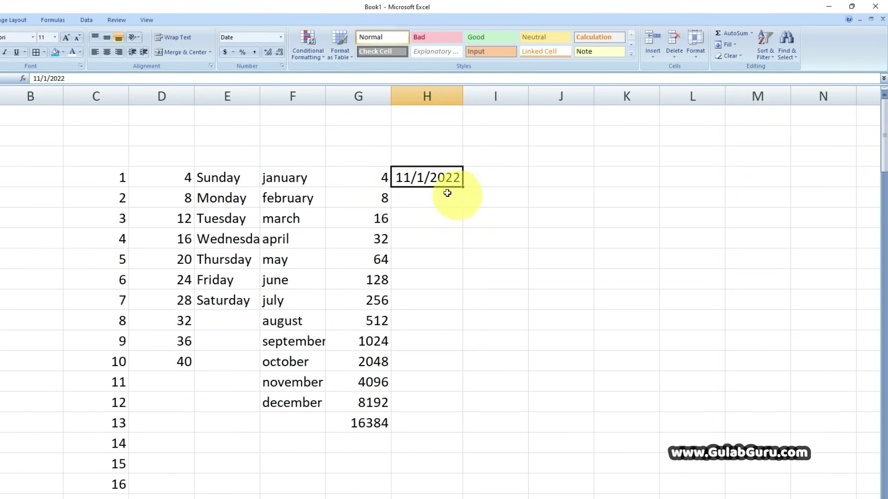
# - Fill a daily date series down column H from cell H4, with step value 1 and stop value 11/30/2022
pyautogui.click(735, 46)
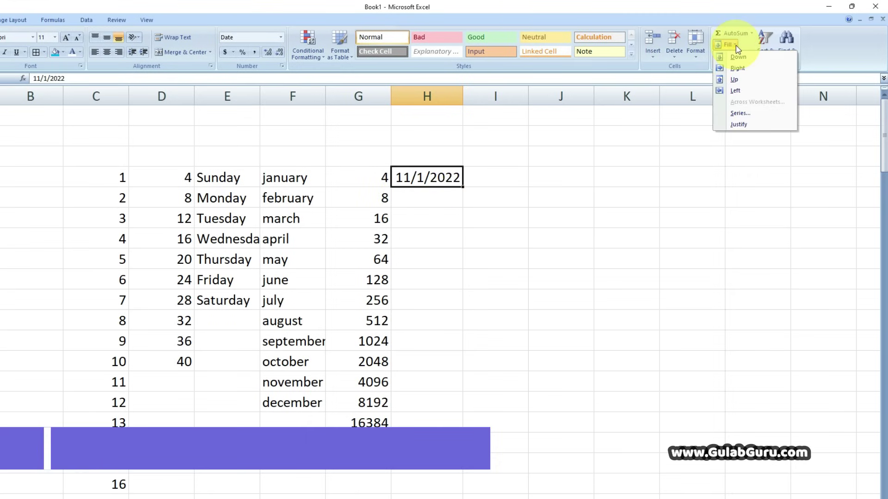
pyautogui.click(740, 113)
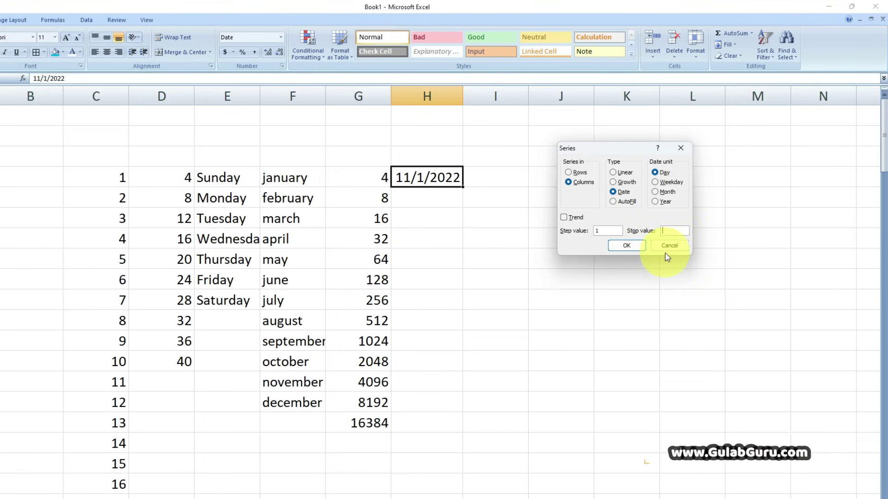
pyautogui.write('11/3')
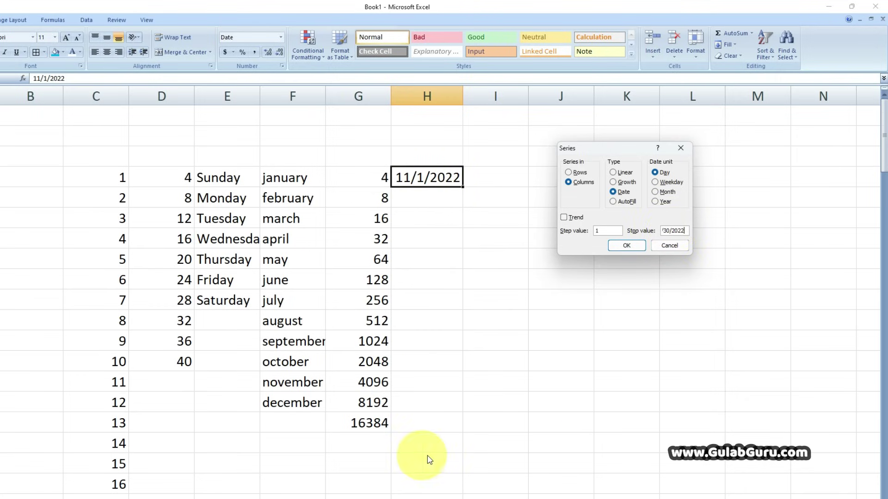
pyautogui.click(628, 248)
pyautogui.scroll(-5, 440, 380)
pyautogui.scroll(-2, 440, 380)
pyautogui.scroll(2, 440, 380)
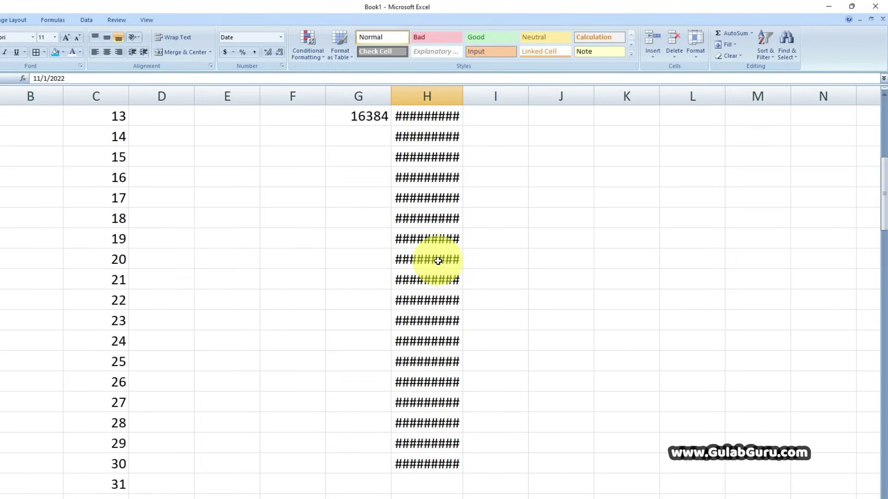
pyautogui.scroll(2, 440, 258)
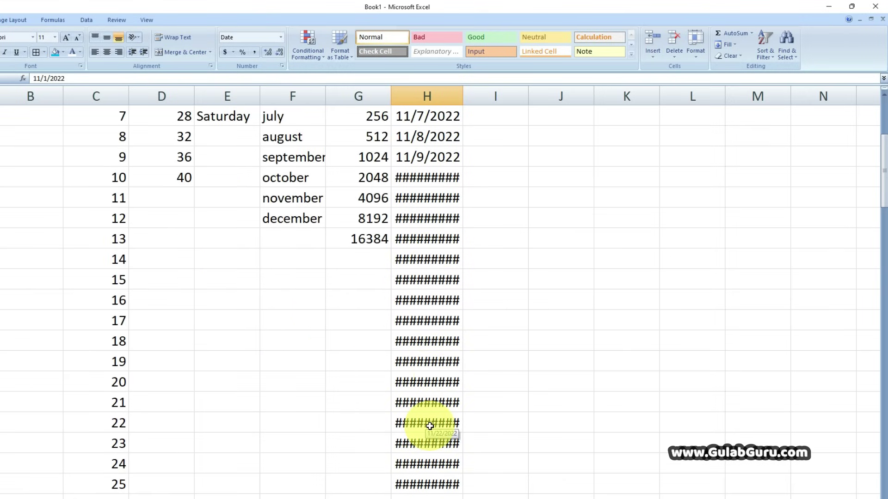
pyautogui.scroll(1, 430, 426)
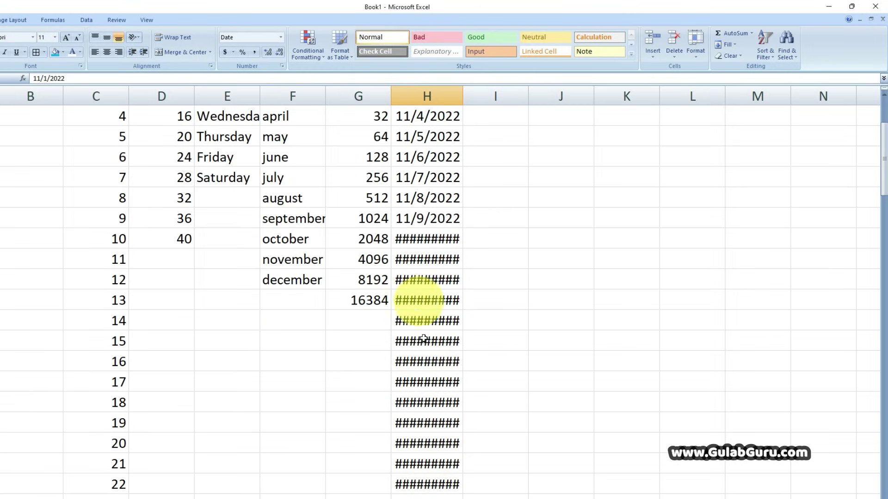
pyautogui.scroll(2, 383, 370)
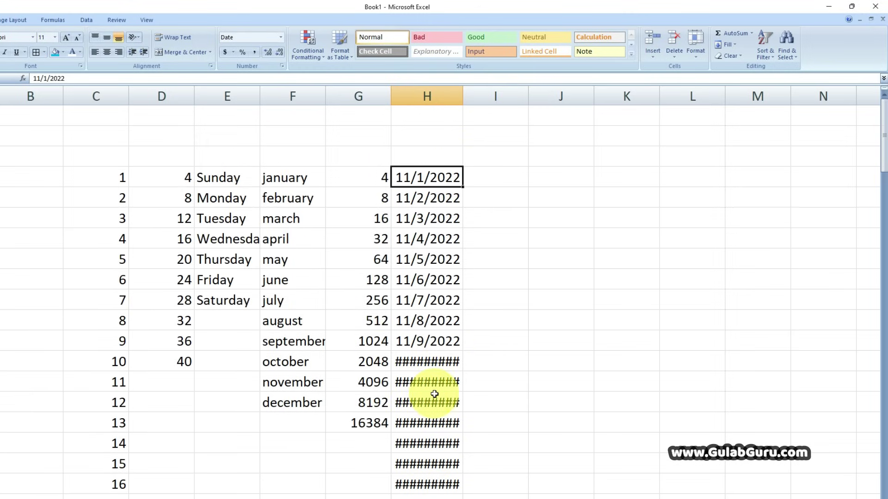
# - Widen column H to fit the full dates and check the series down to its last date
pyautogui.moveTo(461, 100); pyautogui.dragTo(495, 98)
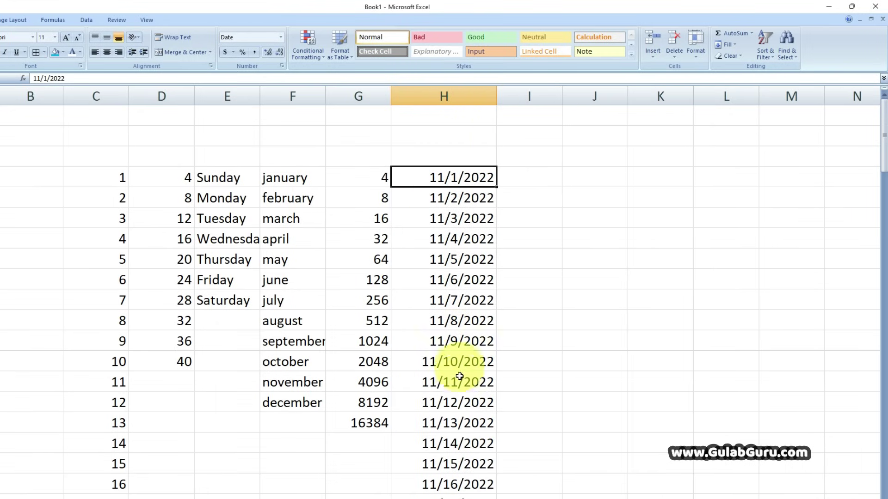
pyautogui.scroll(-5, 460, 382)
pyautogui.scroll(6, 460, 382)
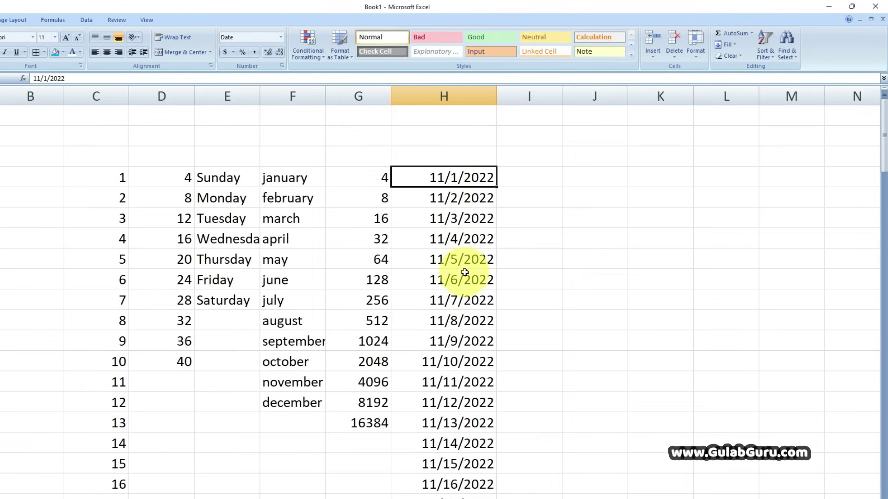
pyautogui.scroll(-7, 448, 199)
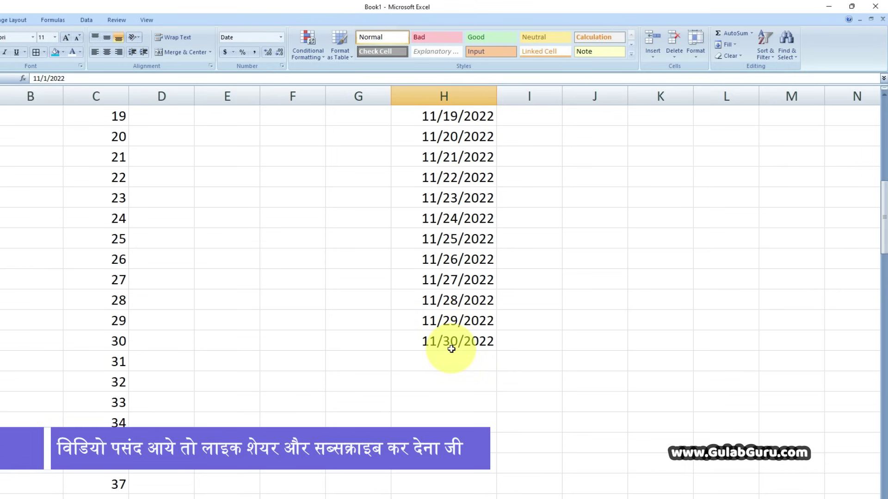
pyautogui.scroll(7, 455, 349)
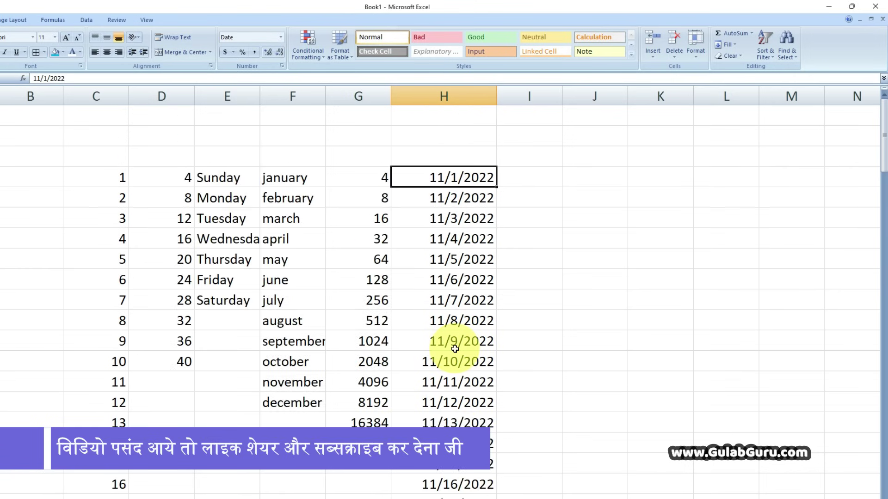
pyautogui.click(527, 176)
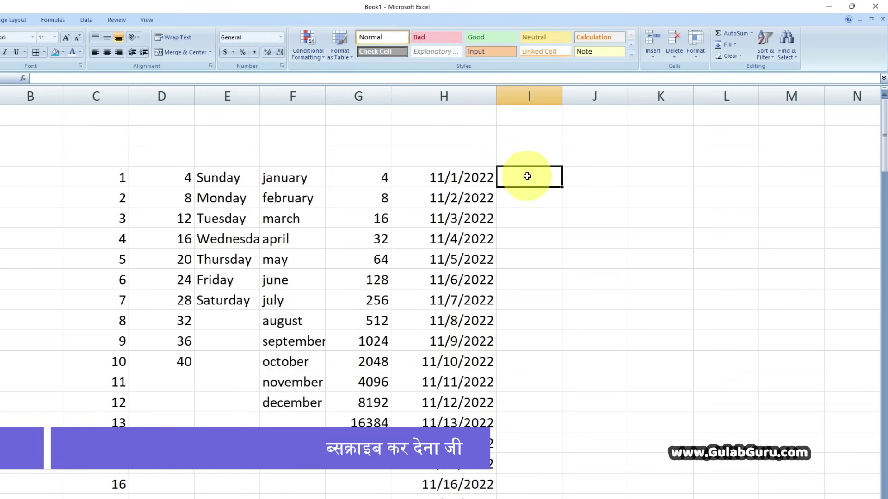
pyautogui.click(733, 45)
pyautogui.click(738, 113)
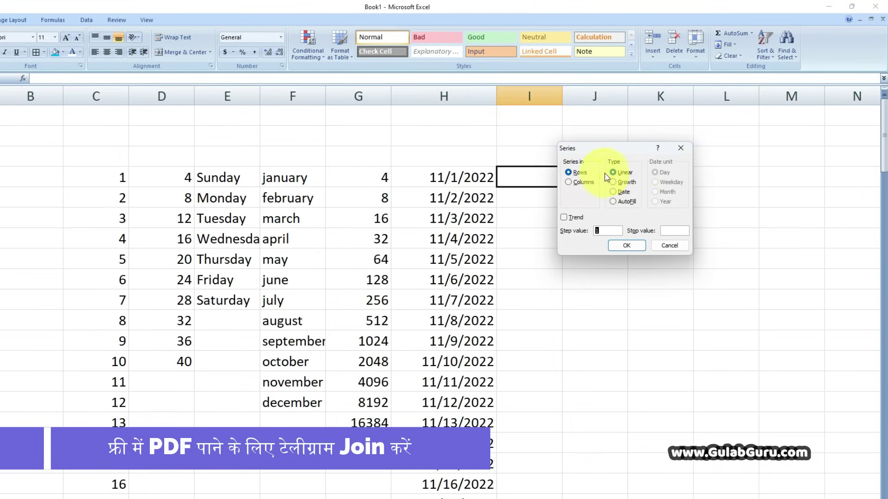
pyautogui.click(670, 246)
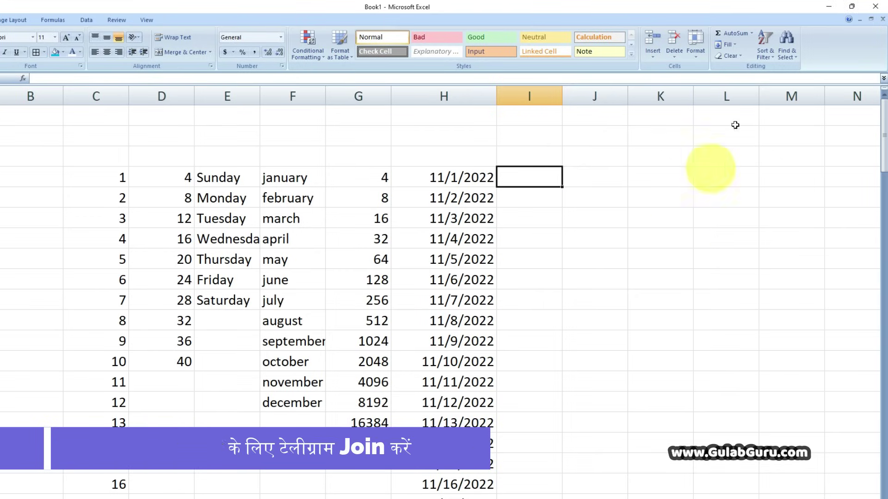
pyautogui.click(737, 46)
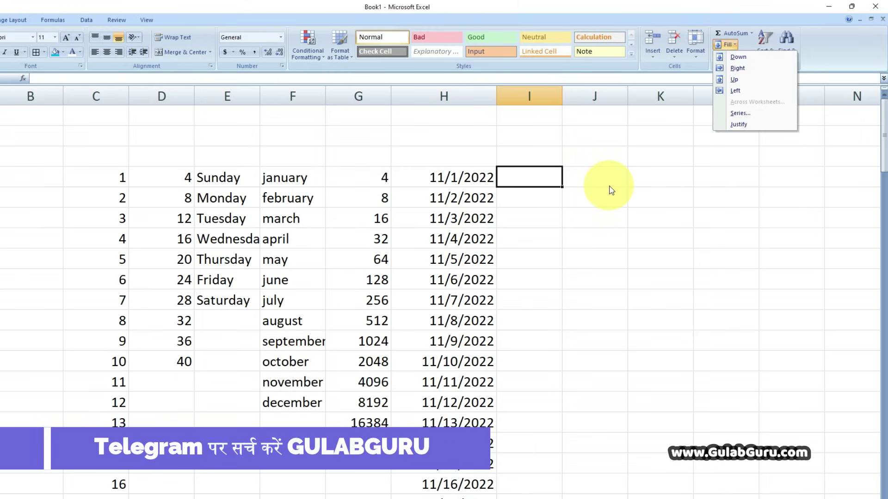
# - Enter the text Gulab Guru Computer in cell I4
pyautogui.click(535, 179)
pyautogui.write('G')
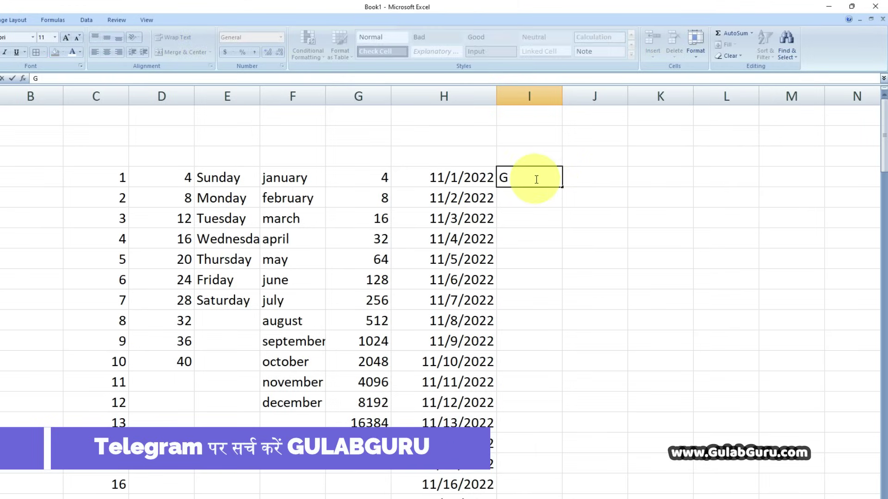
pyautogui.write('ulab Guru Computer')
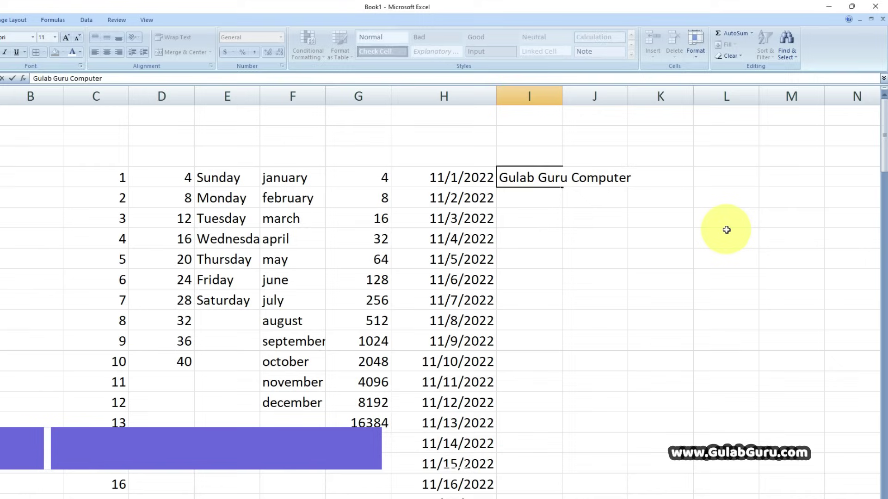
pyautogui.click(727, 234)
pyautogui.click(548, 180)
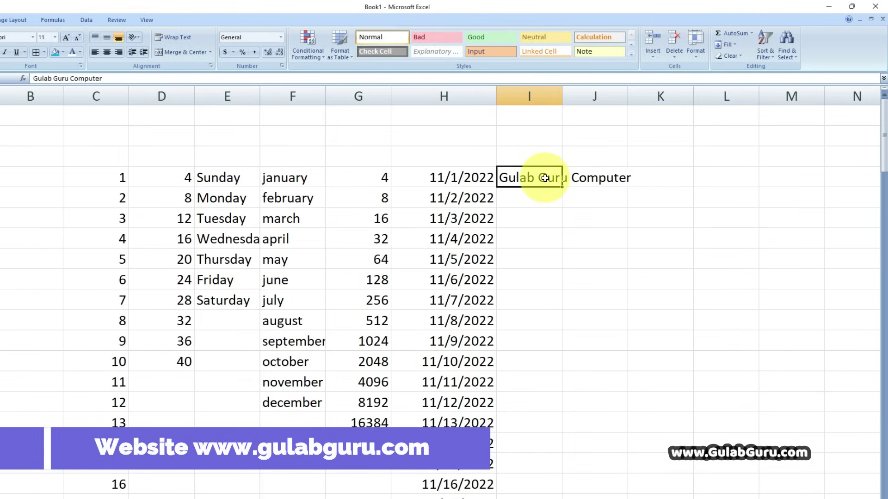
pyautogui.click(660, 300)
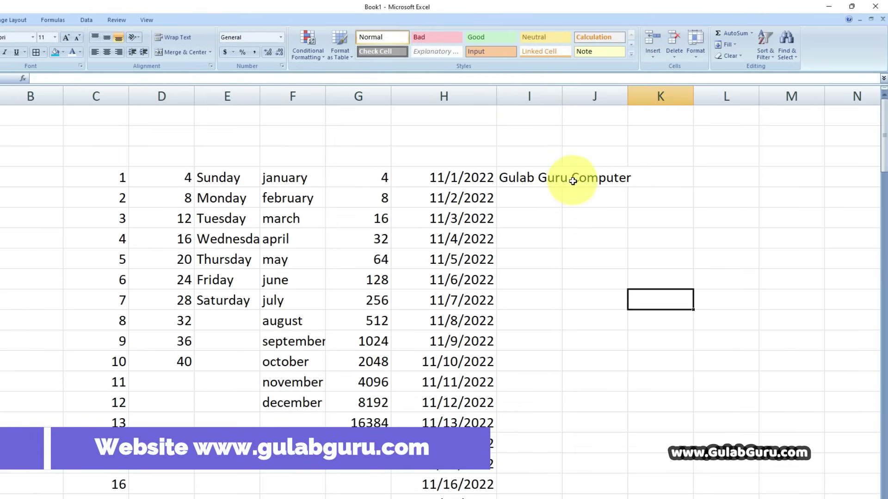
# - Justify the text in cell I4 so its words spread down column I, accepting the extension below the selected range
pyautogui.click(531, 178)
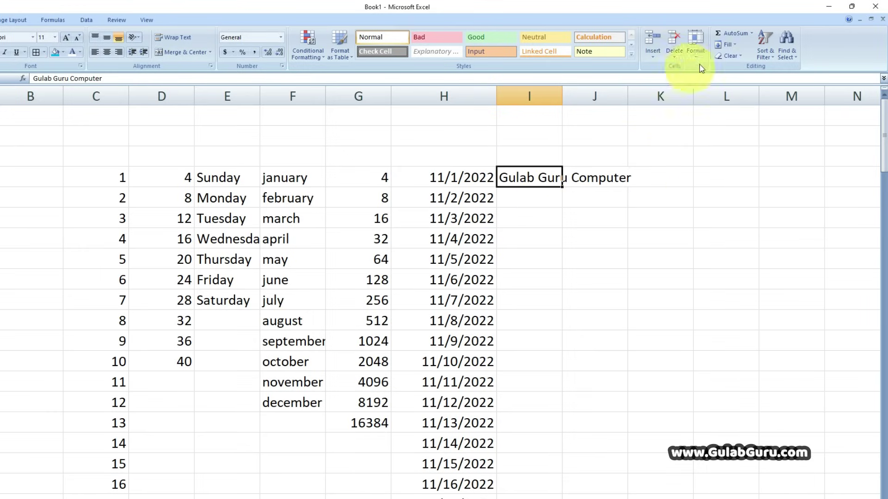
pyautogui.click(735, 45)
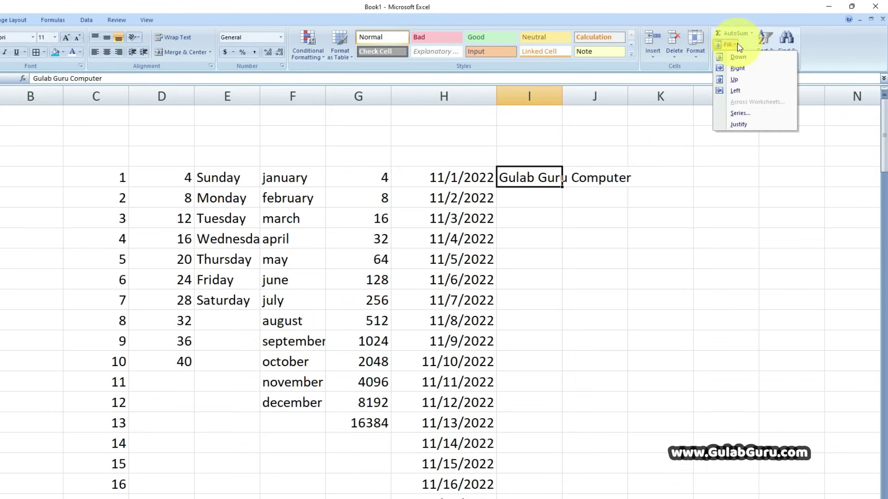
pyautogui.click(739, 124)
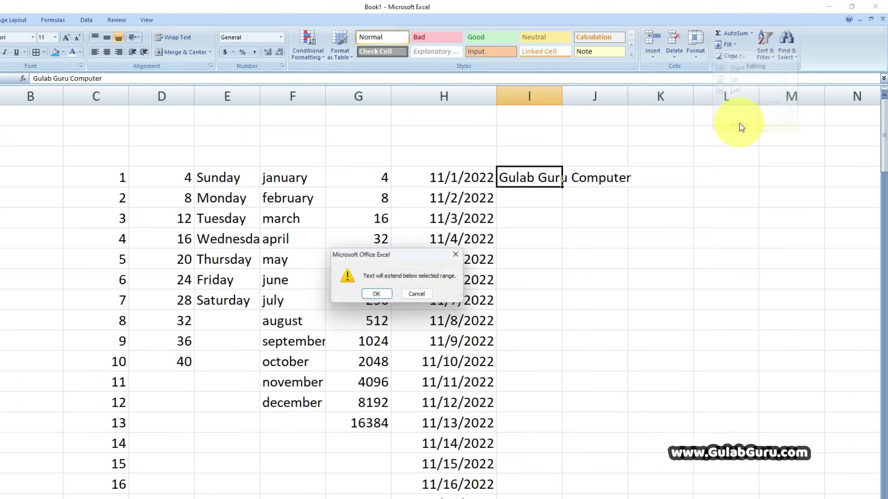
pyautogui.click(382, 298)
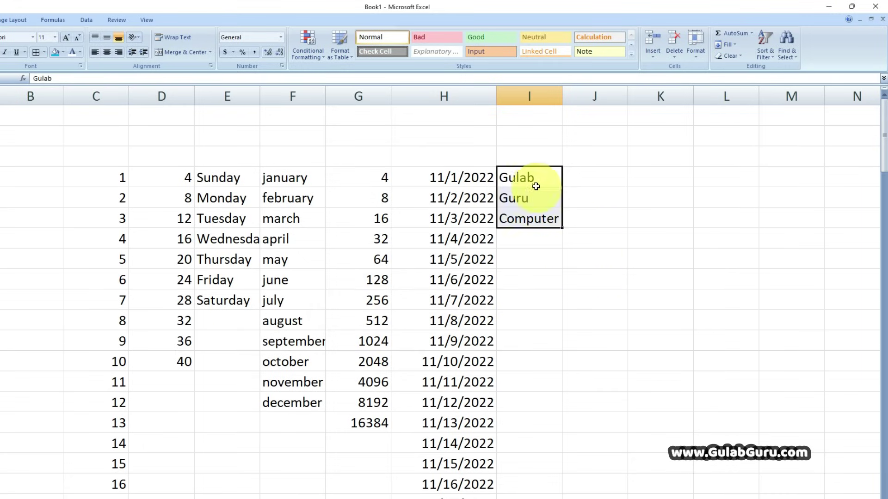
pyautogui.click(622, 261)
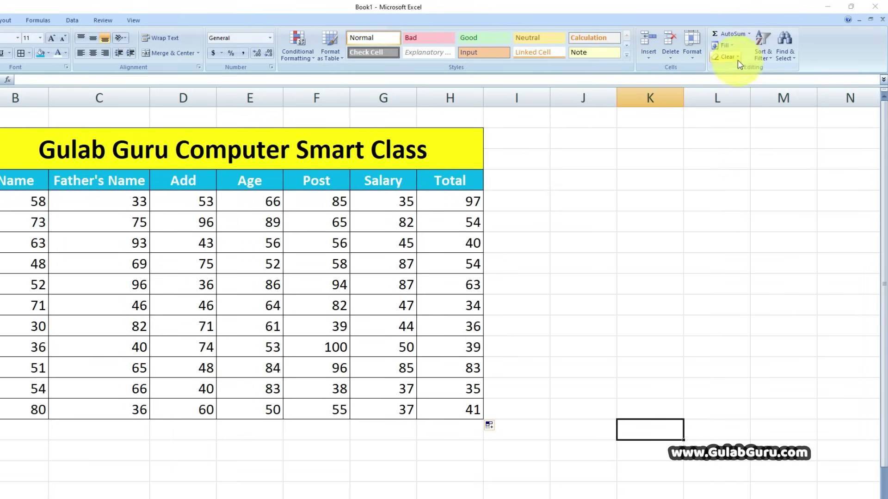
# - Delete the contents of the Age and Post columns from their headers down to the table's second-last row
pyautogui.click(738, 56)
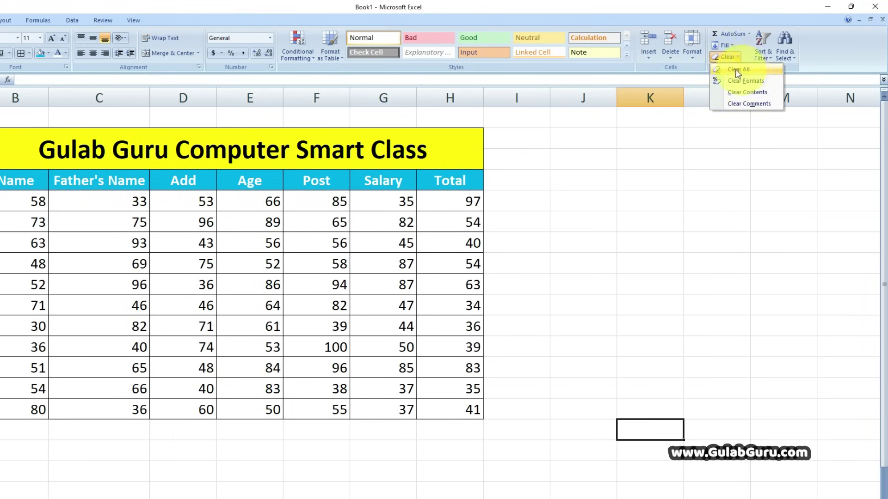
pyautogui.click(241, 190)
pyautogui.moveTo(242, 189); pyautogui.dragTo(337, 384)
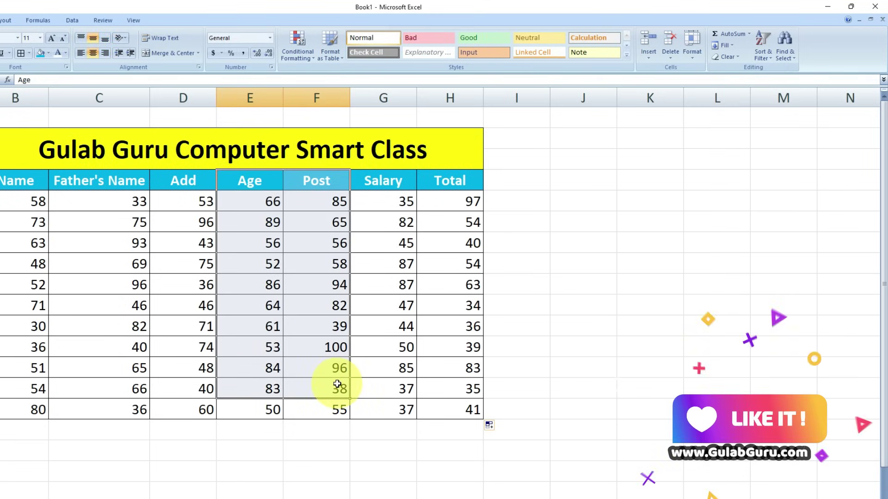
pyautogui.press('Delete')
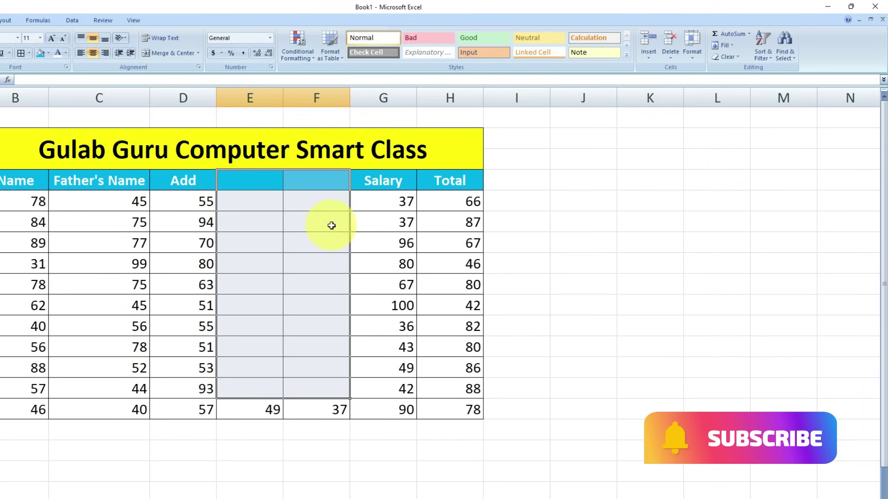
# - Select the whole table including its title and clear everything from it, both contents and formatting
pyautogui.click(728, 56)
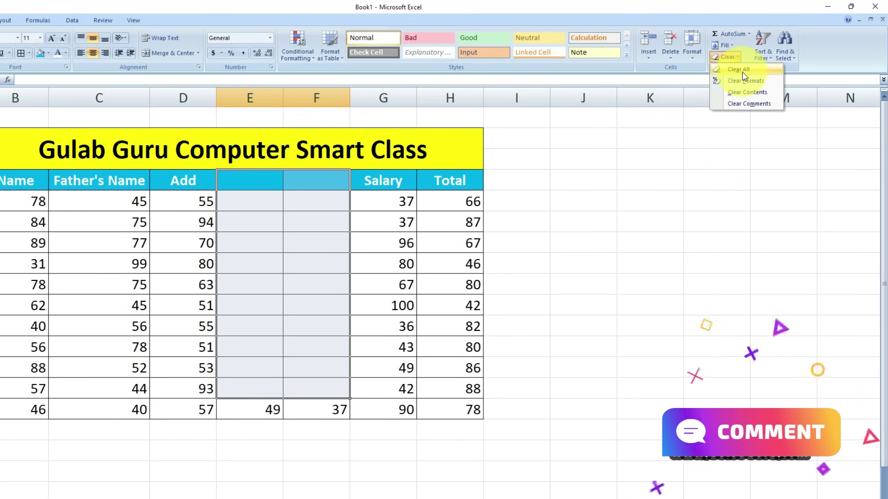
pyautogui.moveTo(99, 152); pyautogui.dragTo(339, 403)
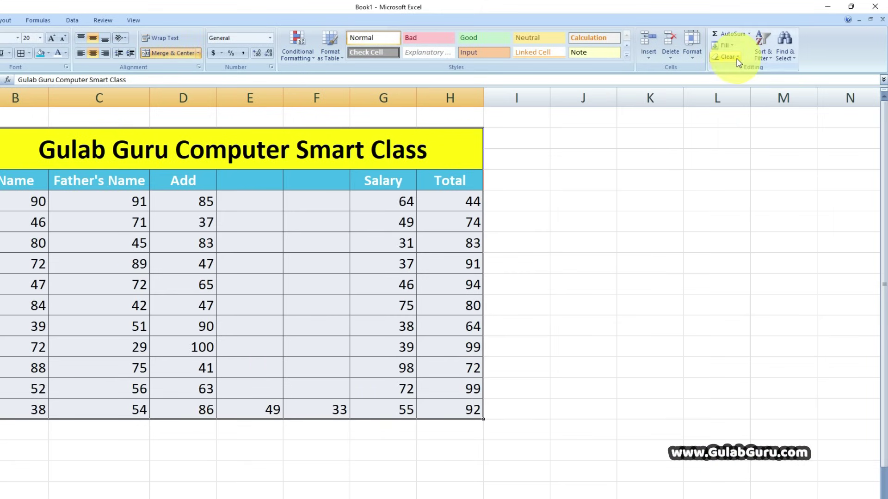
pyautogui.click(728, 57)
pyautogui.click(745, 72)
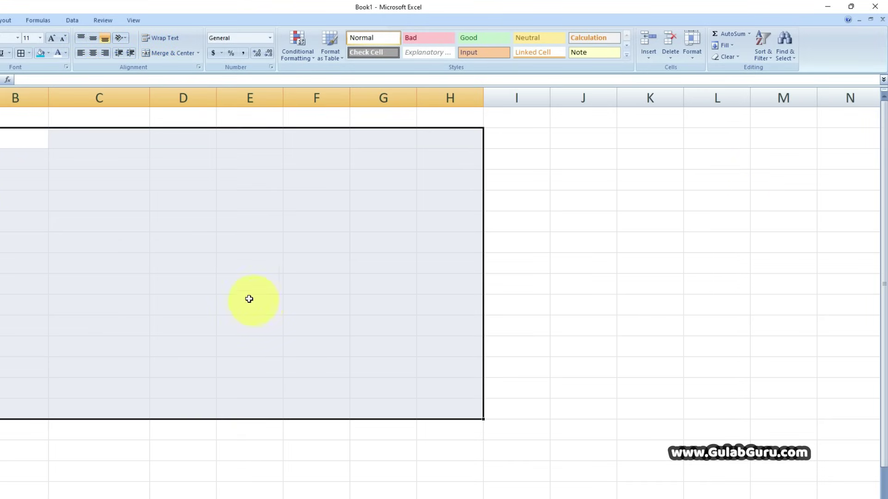
pyautogui.click(542, 289)
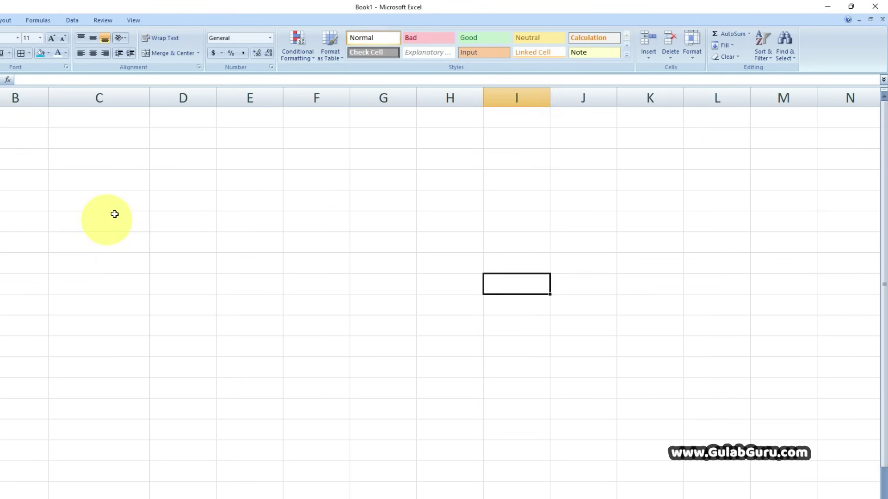
pyautogui.click(212, 199)
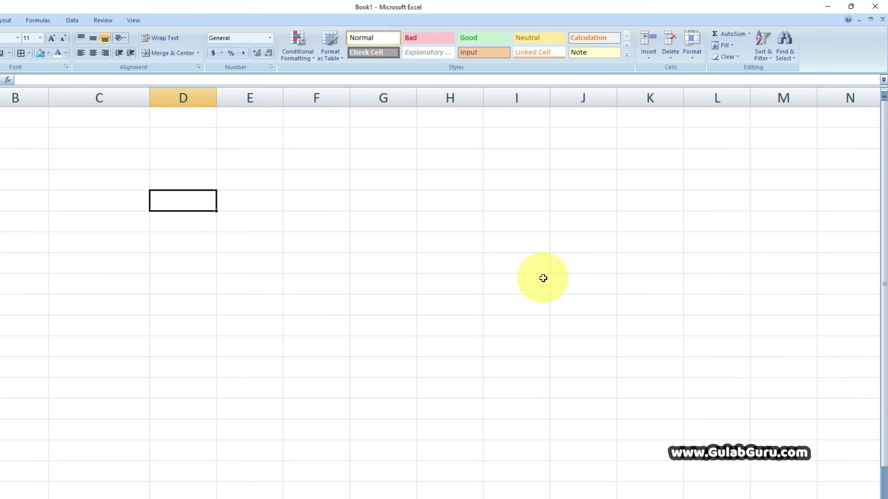
# - Undo the Clear All on the table and the deletion of the Age and Post entries
pyautogui.hotkey('ctrl', 'z')
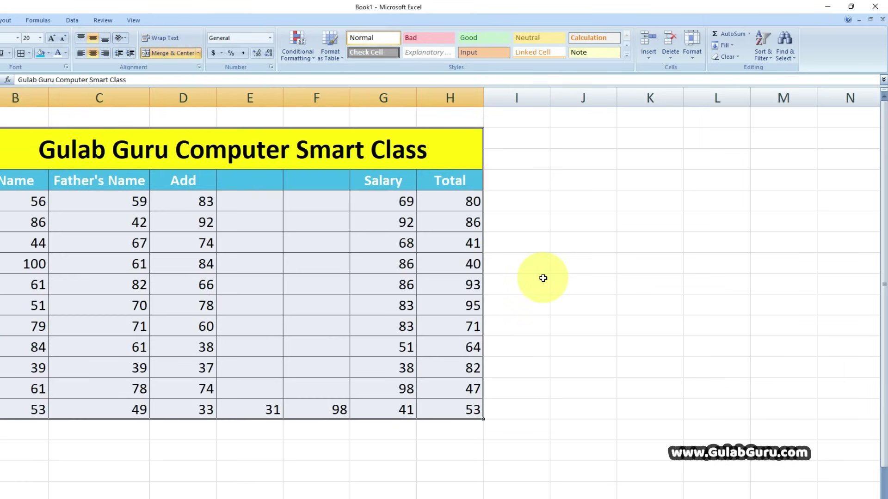
pyautogui.hotkey('ctrl', 'z')
pyautogui.hotkey('ctrl', 'z')
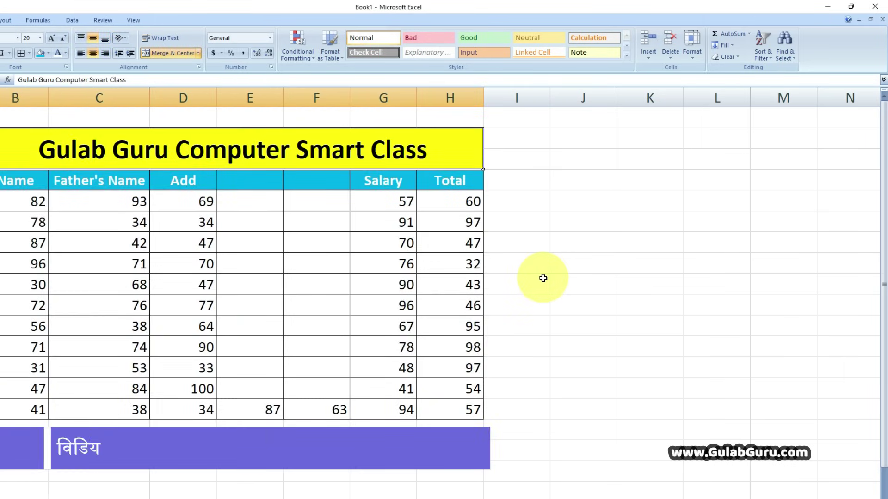
pyautogui.click(586, 286)
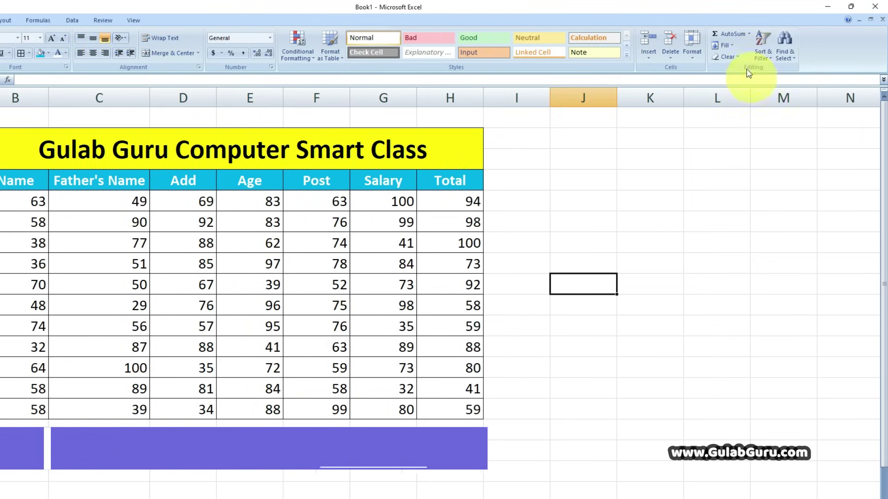
# - Clear only the formats of the header cells from Name to Total
pyautogui.click(725, 56)
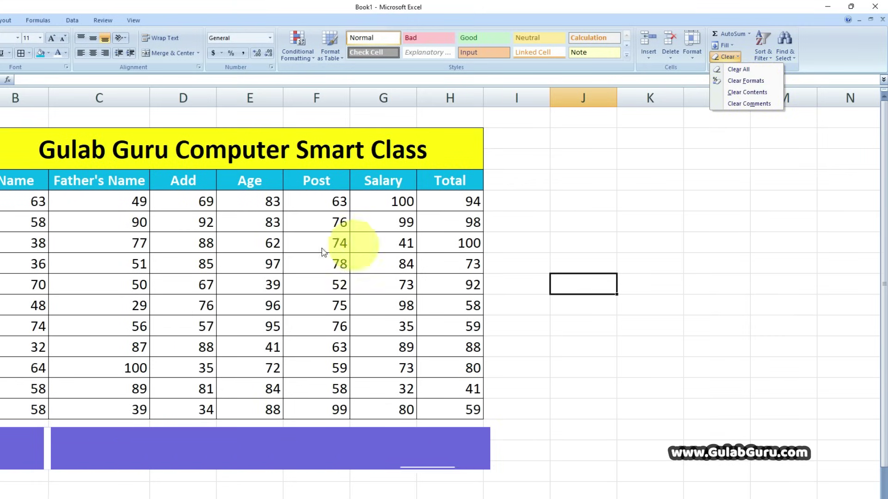
pyautogui.click(85, 180)
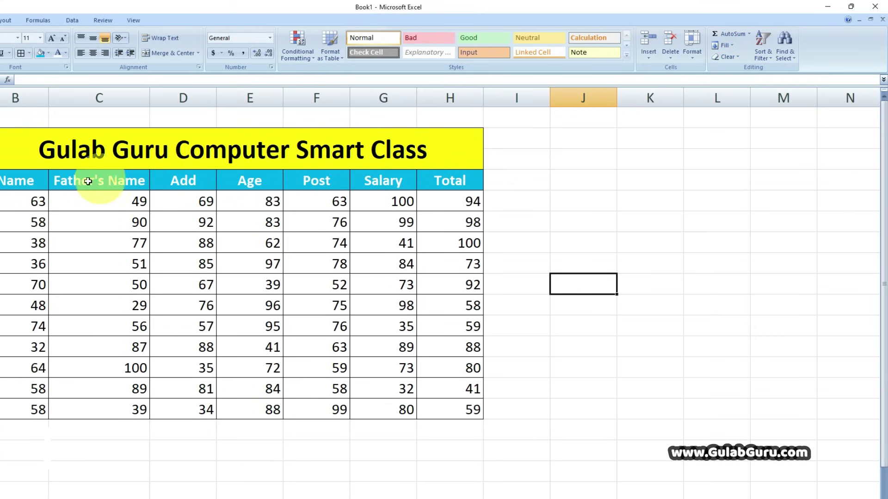
pyautogui.moveTo(16, 181); pyautogui.dragTo(444, 184)
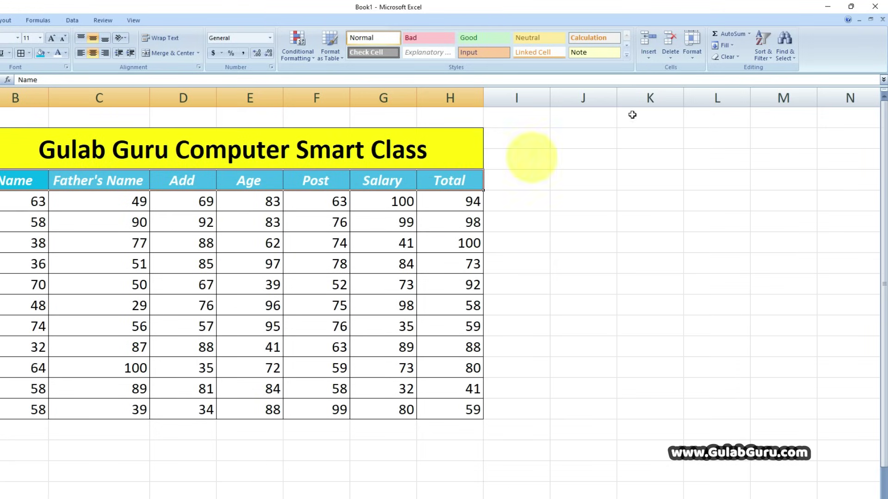
pyautogui.click(737, 57)
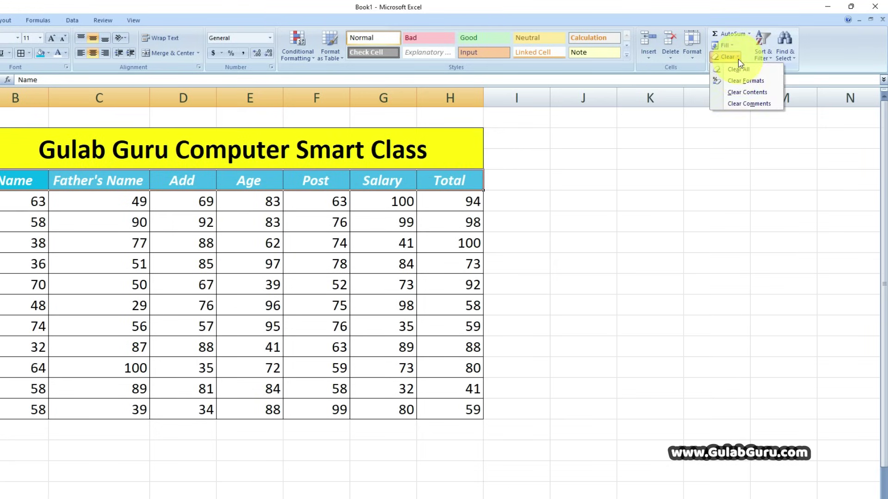
pyautogui.click(750, 83)
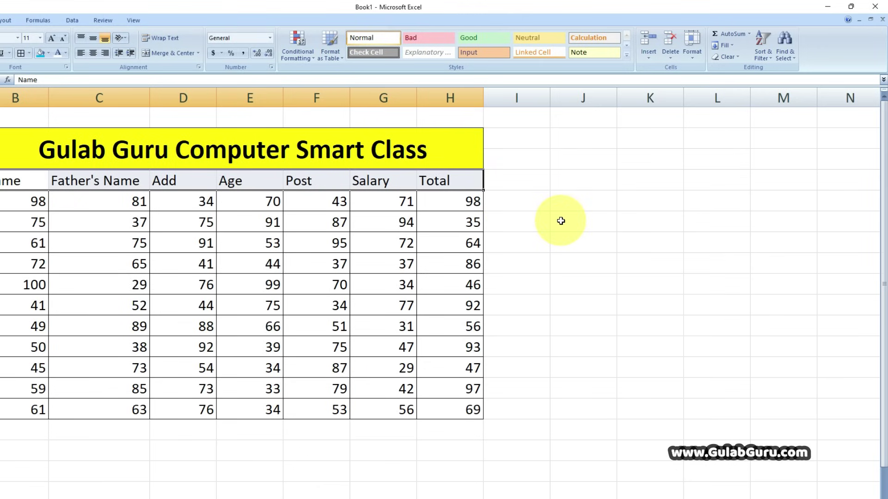
# - Undo the format clearing and the italics on the header row, and clear only the contents of its cells from Name to Total
pyautogui.hotkey('ctrl', 'z')
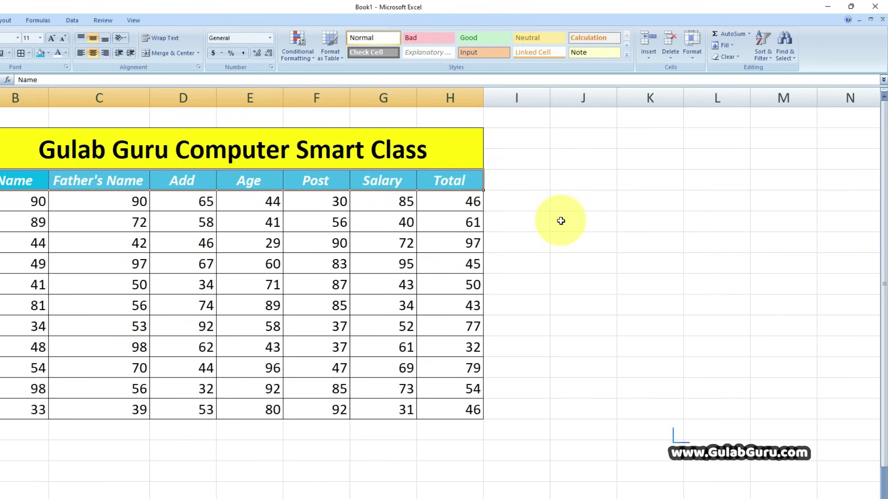
pyautogui.hotkey('ctrl', 'y')
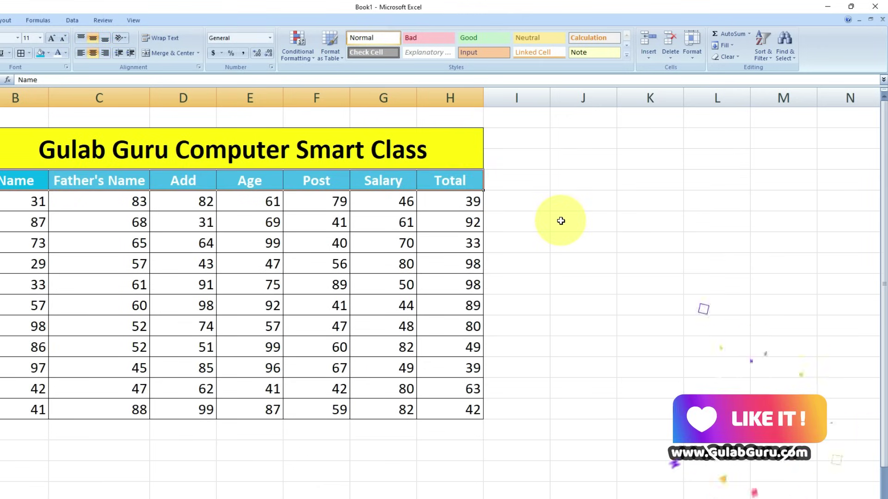
pyautogui.click(726, 56)
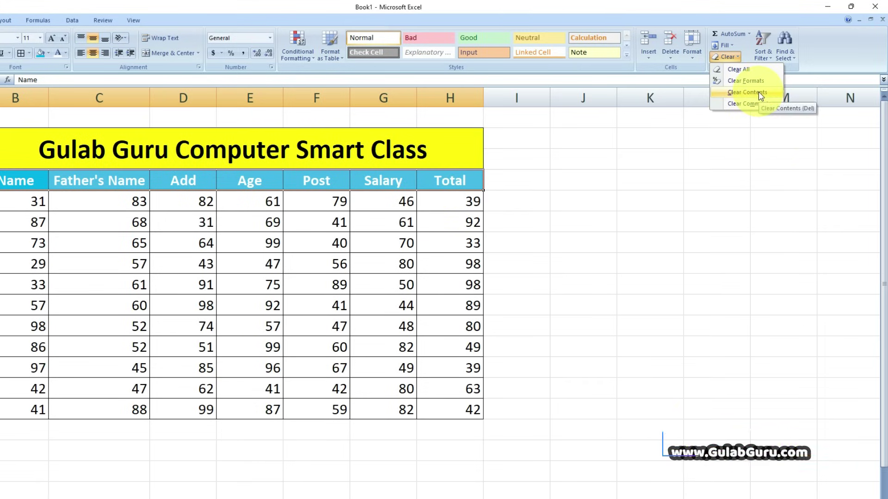
pyautogui.click(747, 92)
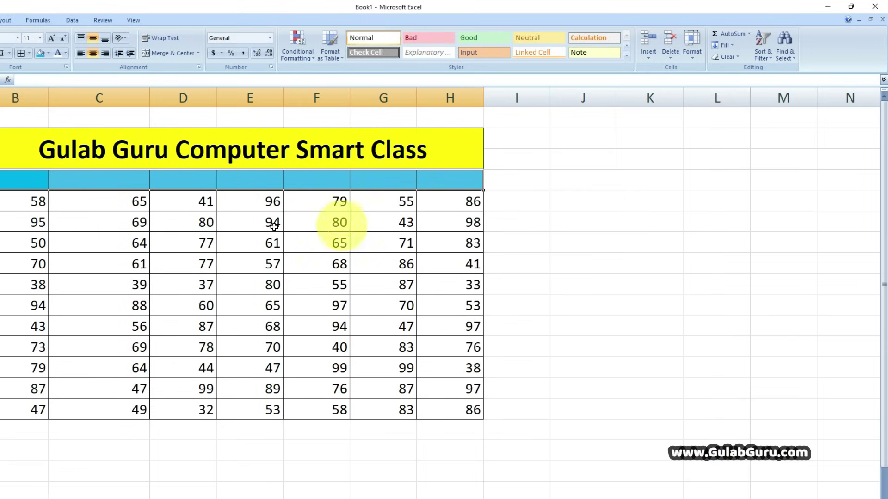
# - Open the Clear options for the selected header cells
pyautogui.click(733, 57)
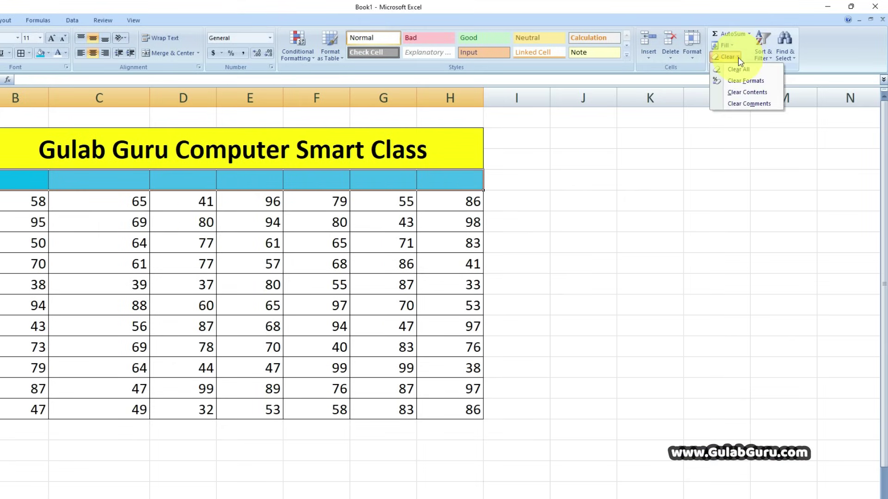